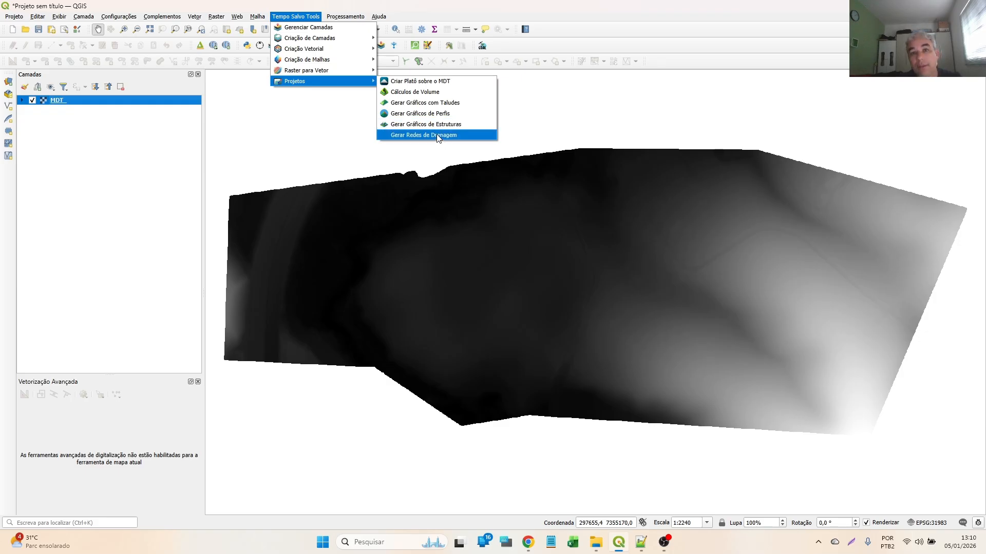
- Open the Tempo Salvo Tools drainage network tool (Gerar Redes de Drenagem)
click(438, 136)
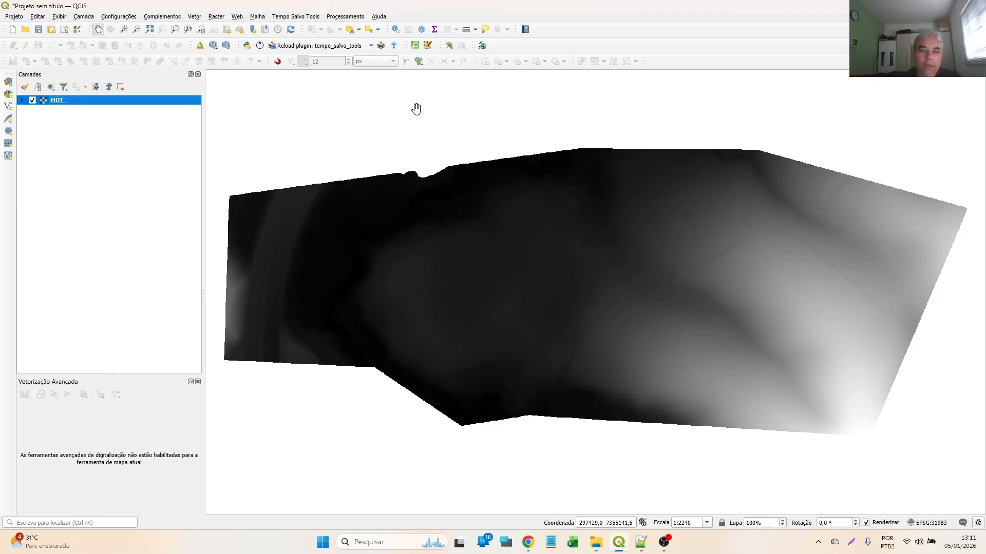
click(394, 46)
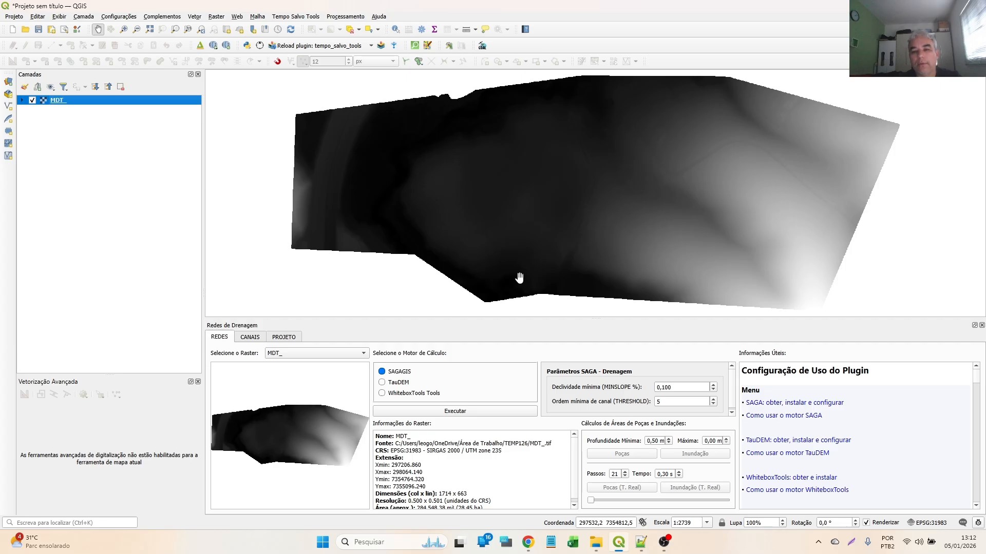
- Look through the class list in CriarRedesDrenagem.py in Notepad++ and return to QGIS
drag(0, 12, 476, 86)
scroll(365, 265, down, 4)
scroll(365, 264, down, 1)
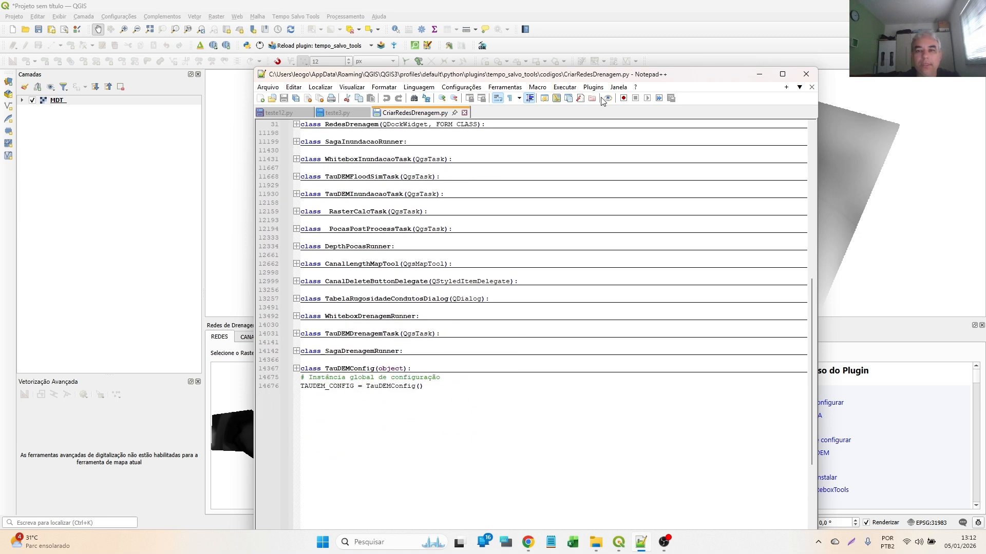
drag(663, 79, 0, 60)
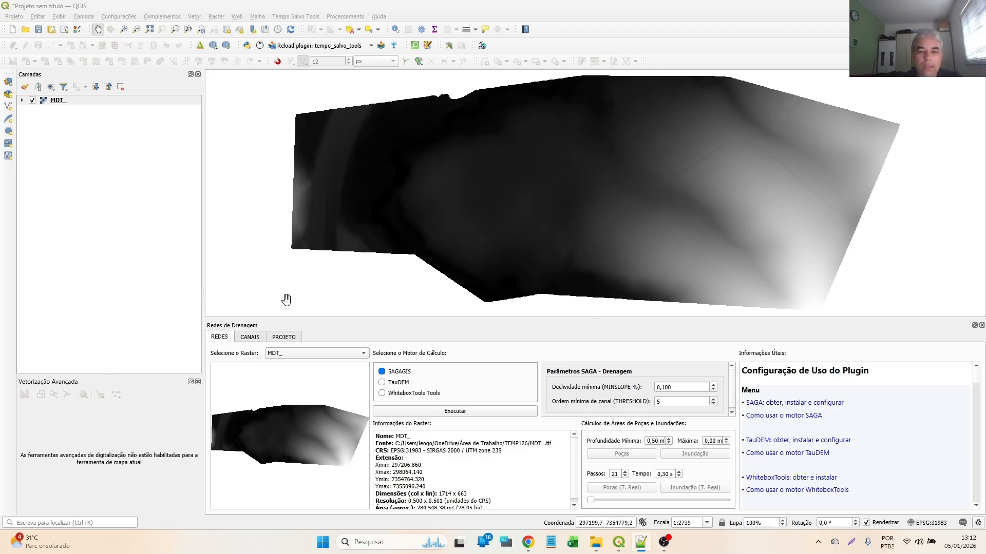
- Compare the SAGAGIS, TauDEM and WhiteboxTools engine options and check the installed providers in the Processing Toolbox
click(395, 384)
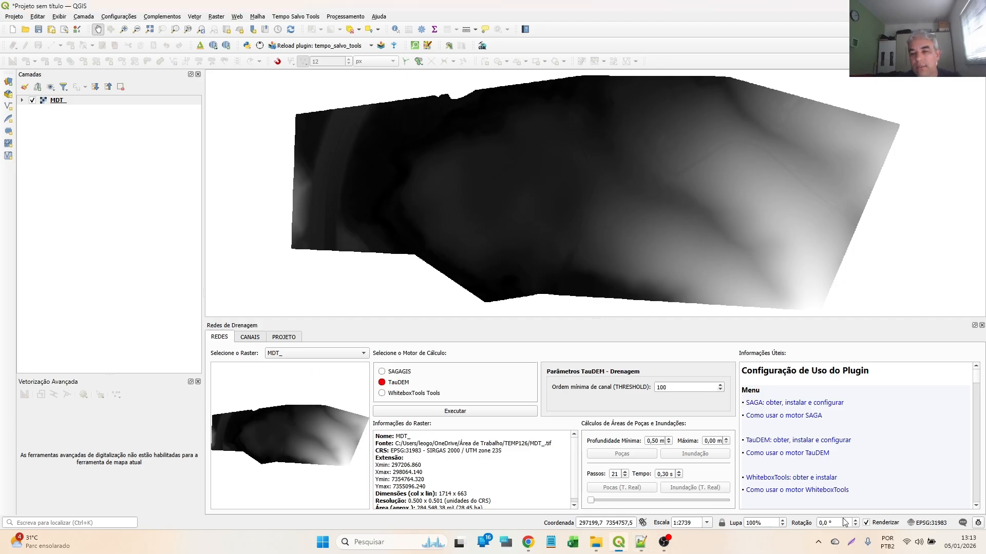
click(399, 373)
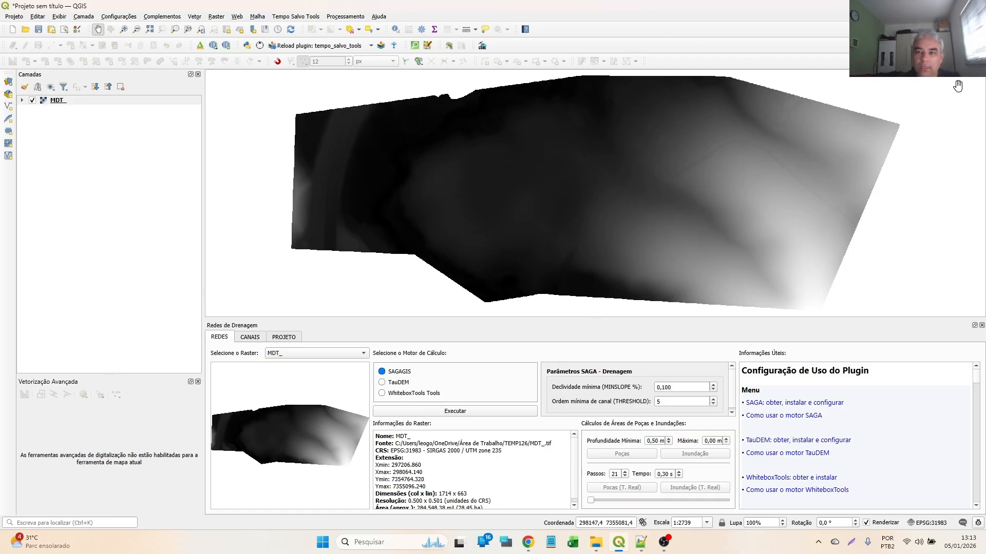
click(421, 30)
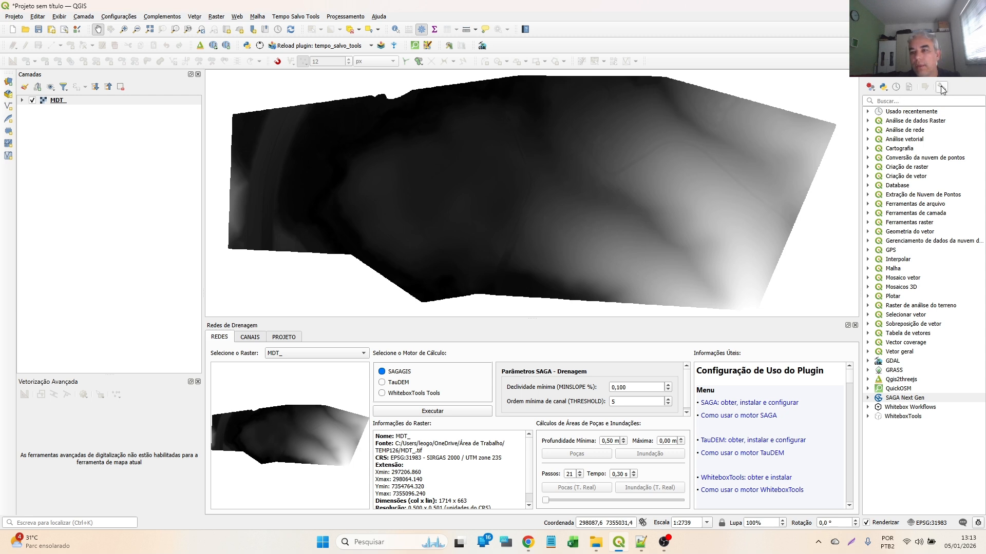
click(981, 80)
click(404, 383)
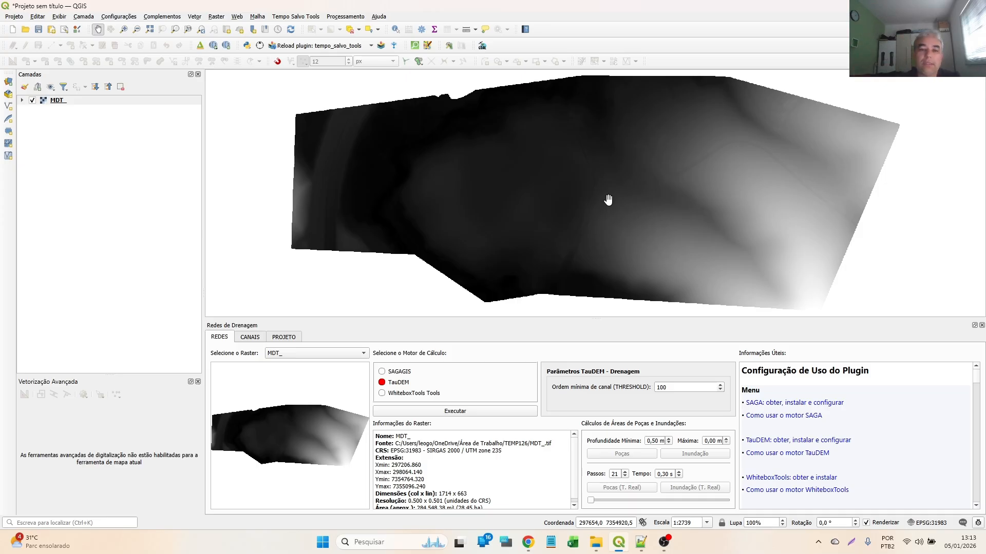
click(406, 396)
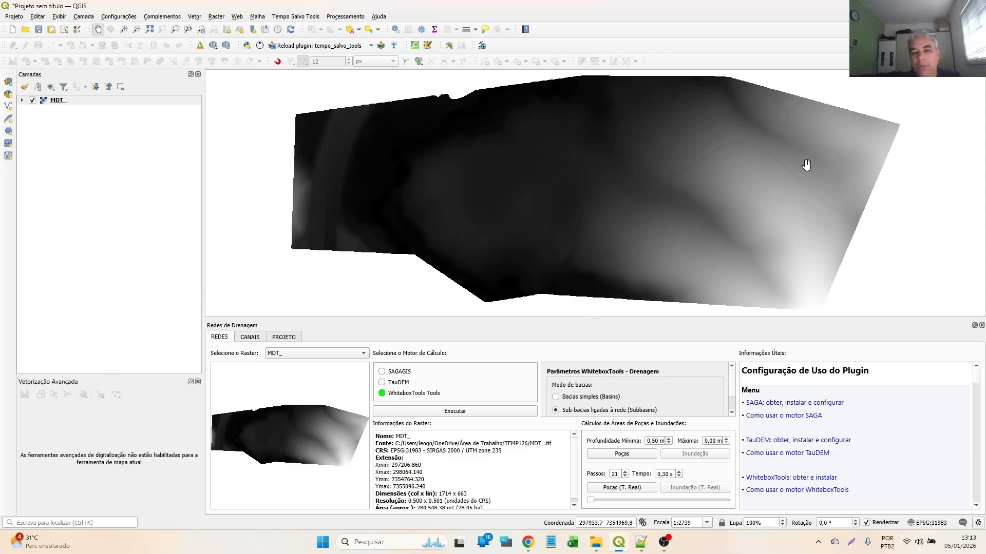
click(393, 374)
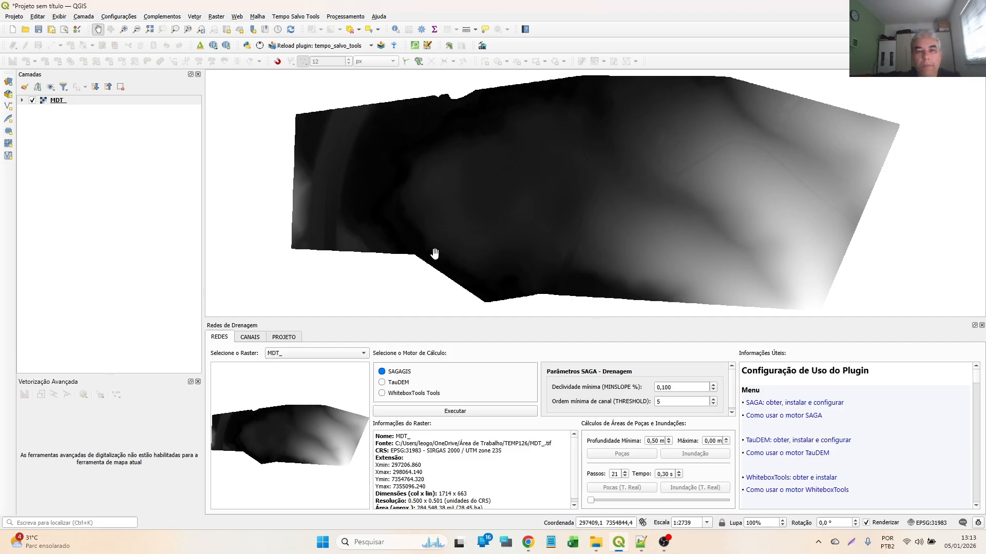
- Examine the target coordinate system choices for reprojecting the MDT_ raster in the layer manager, leaving without reprojecting
click(382, 47)
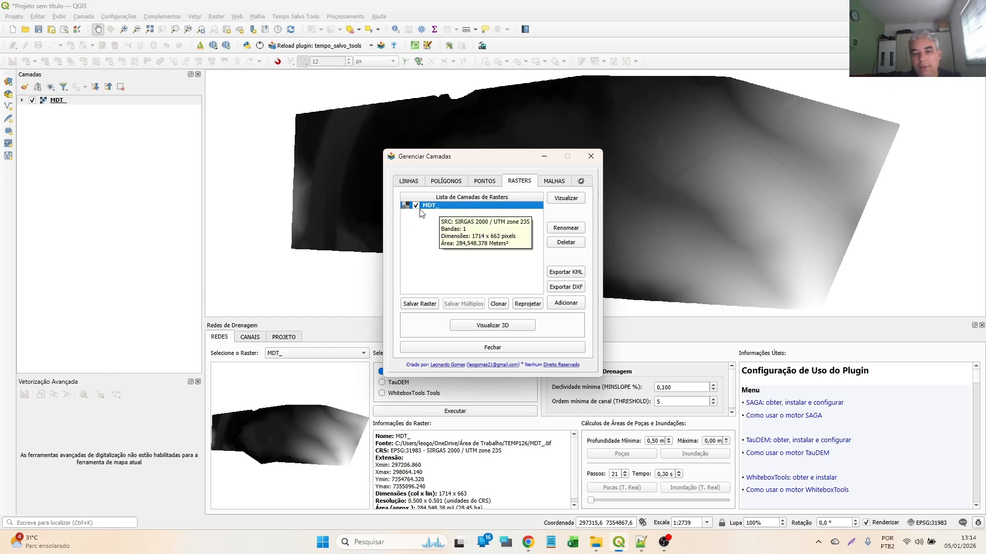
click(524, 305)
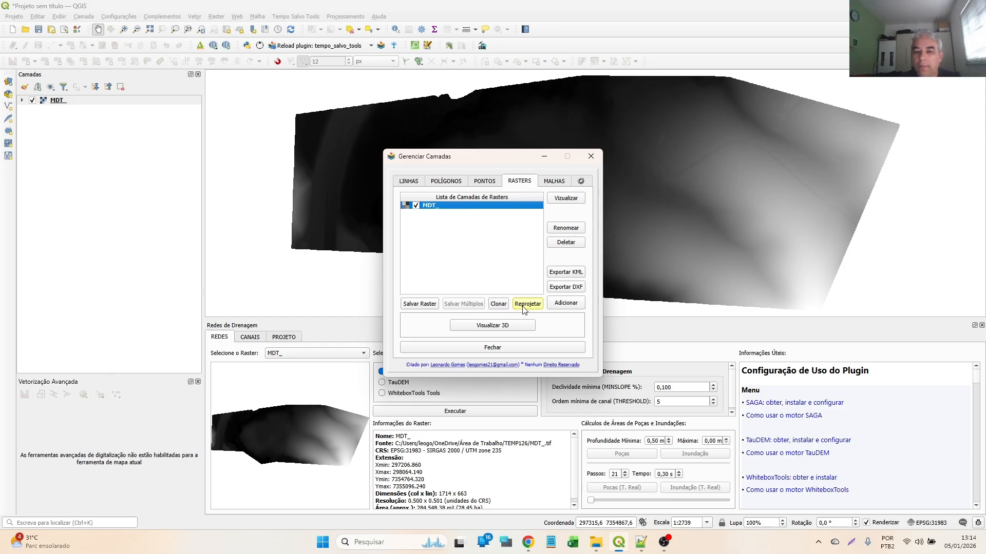
click(242, 69)
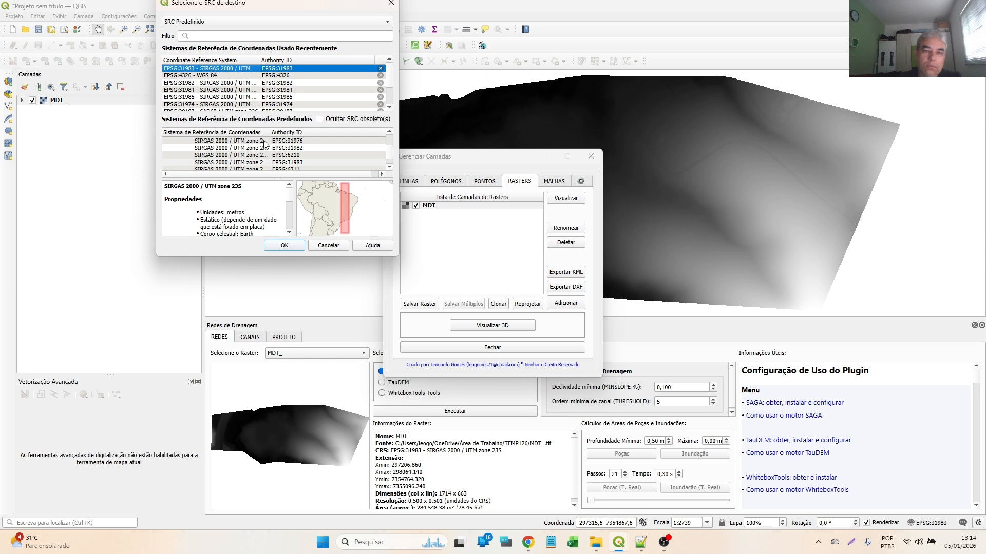
click(327, 246)
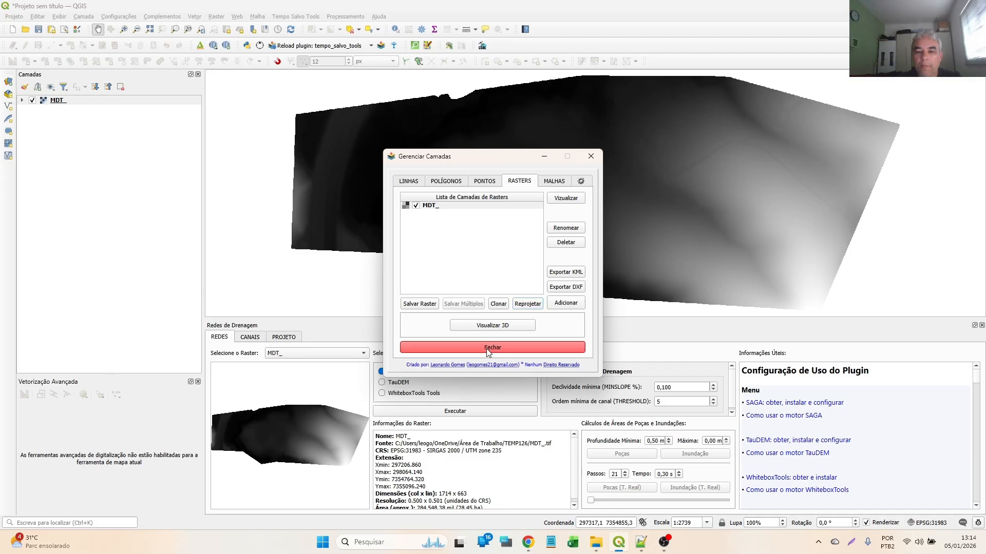
click(432, 347)
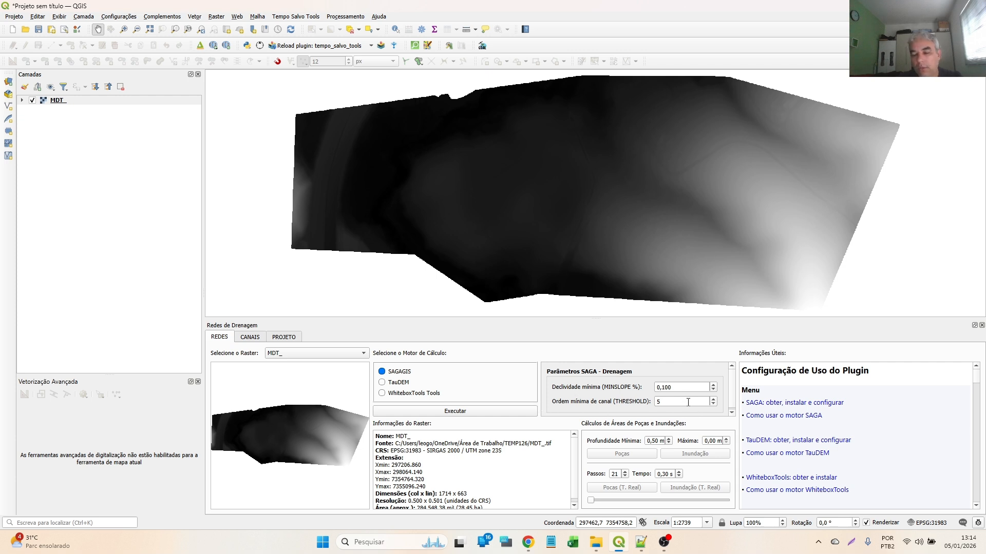
- Review the TauDEM and WhiteboxTools drainage parameters, setting the WhiteboxTools basin mode to Bacias simples (Basins)
click(399, 382)
click(443, 396)
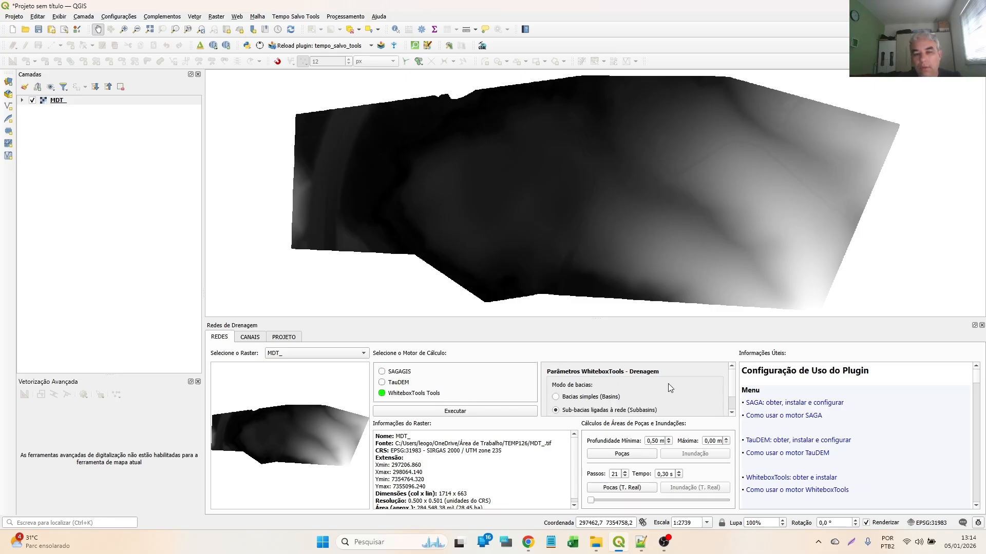
scroll(631, 390, down, 2)
scroll(601, 400, up, 2)
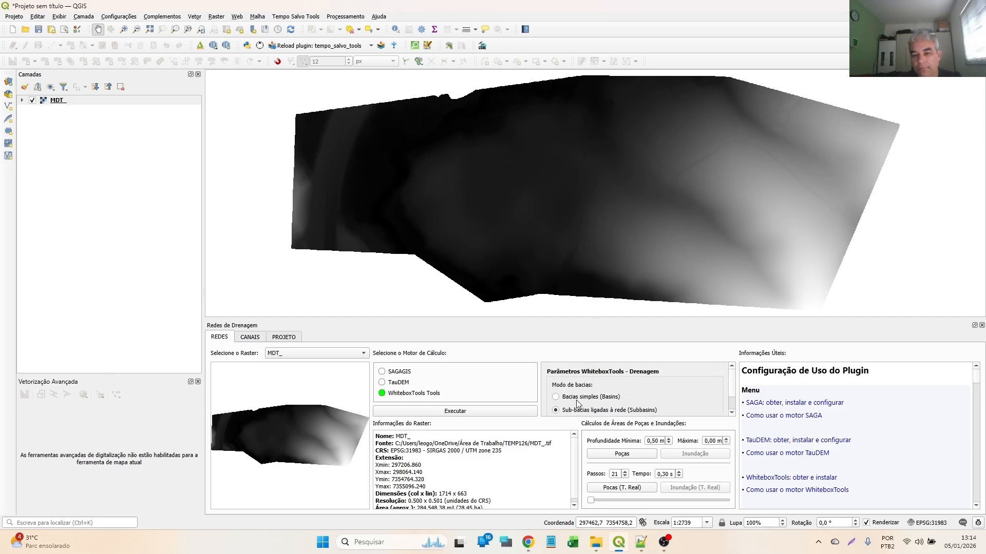
scroll(646, 396, down, 1)
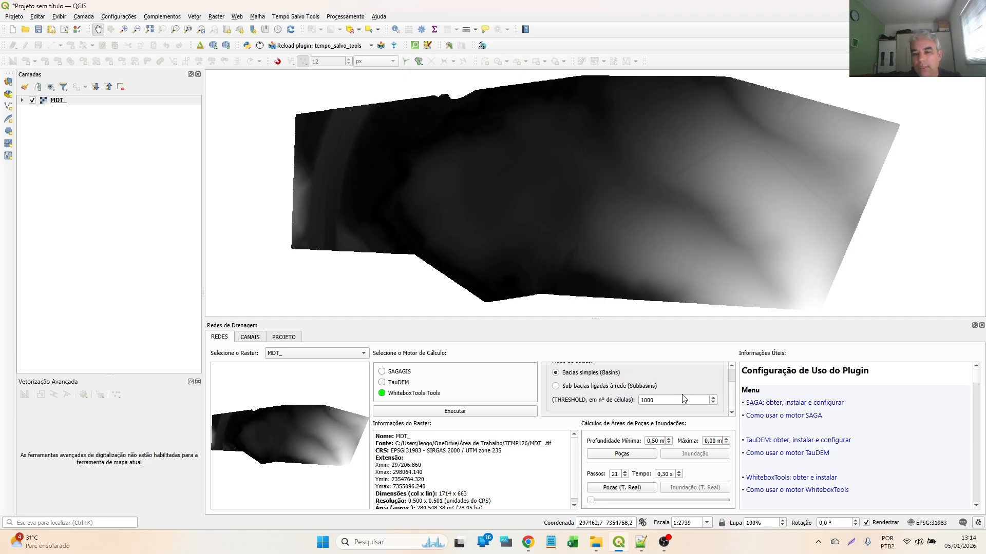
scroll(625, 404, up, 1)
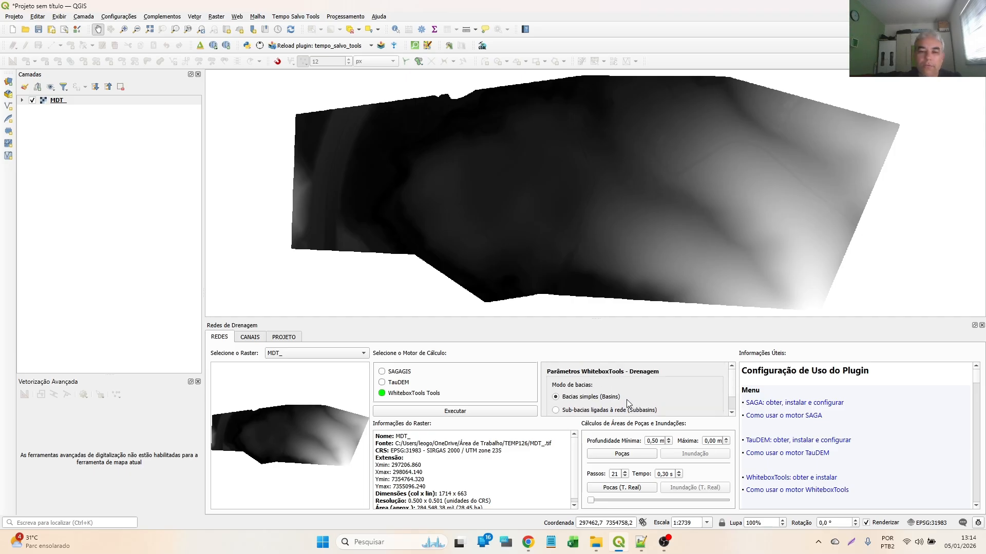
- Run the drainage calculation on MDT_ with the SAGAGIS engine and move the MDT_ layer below the SAGA - Drenagem group
click(400, 372)
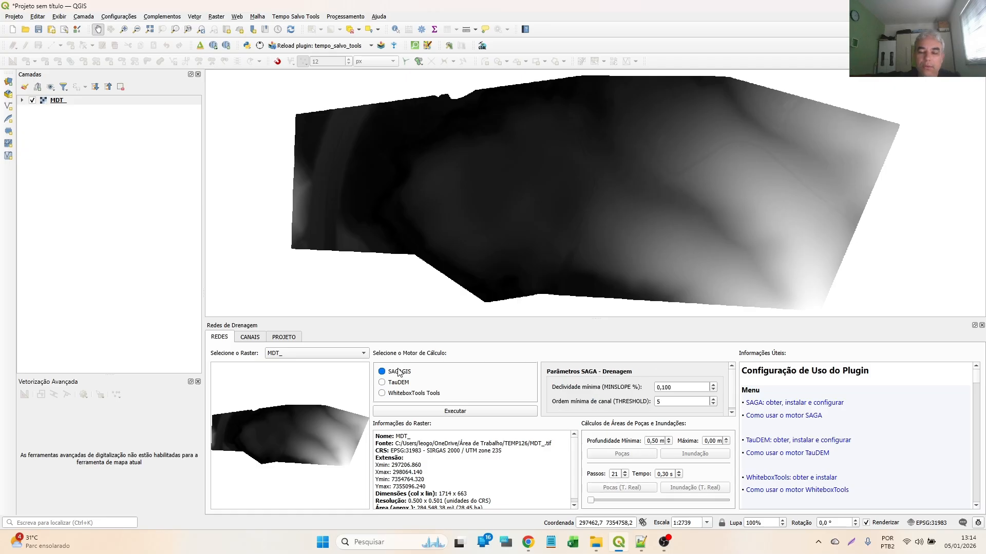
click(455, 411)
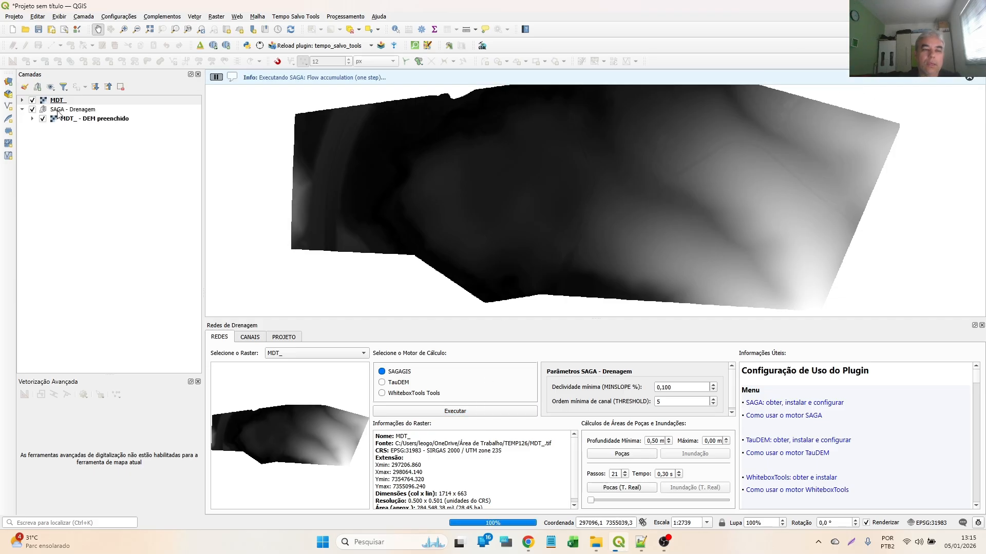
drag(59, 102, 107, 232)
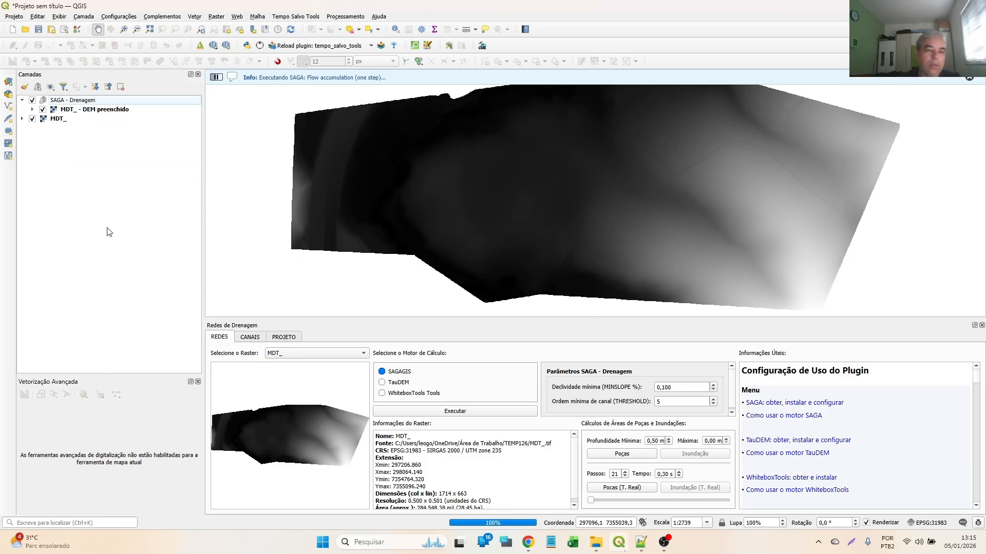
click(486, 522)
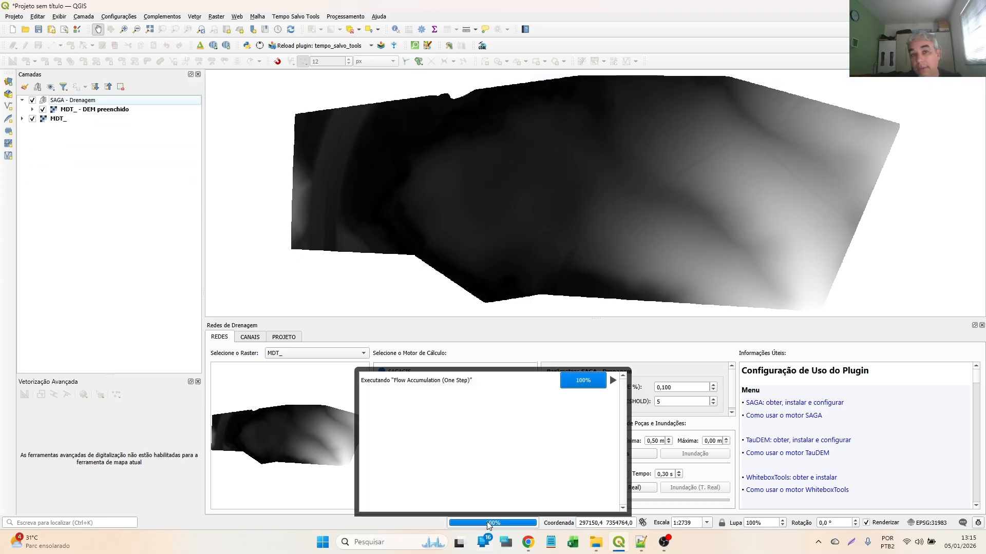
click(487, 522)
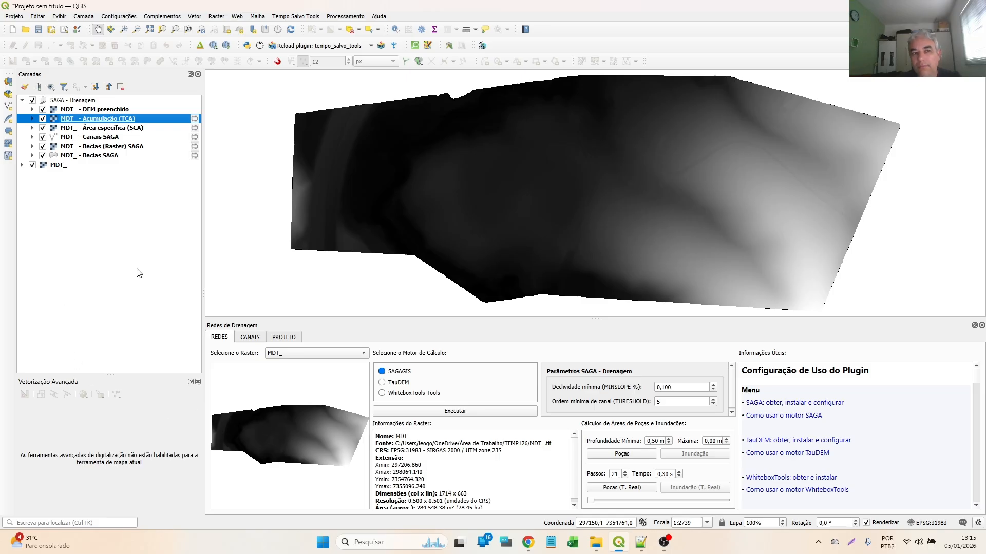
- Hide all SAGA - Drenagem outputs, preview the filled DEM, accumulation and specific area rasters individually, and display only Canais SAGA over MDT_
click(32, 101)
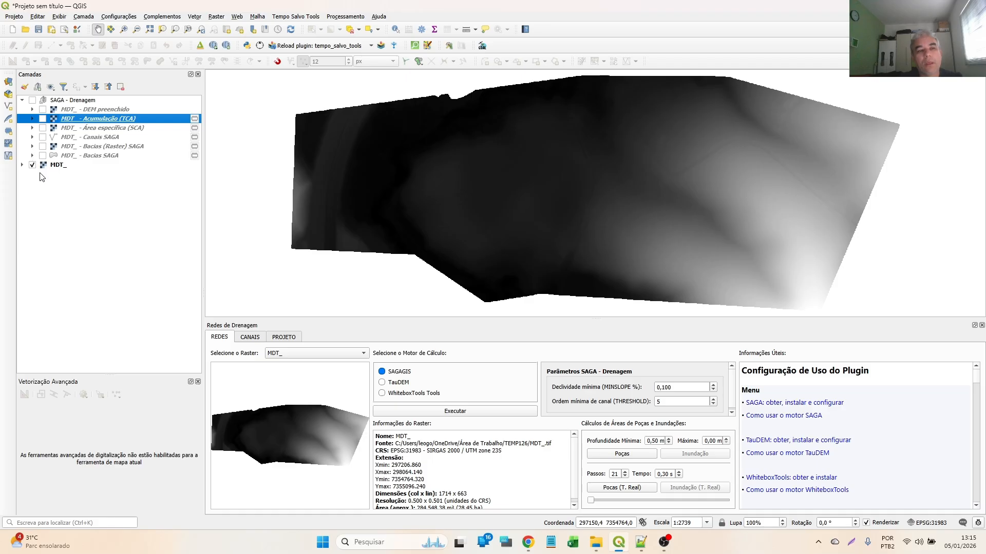
click(42, 111)
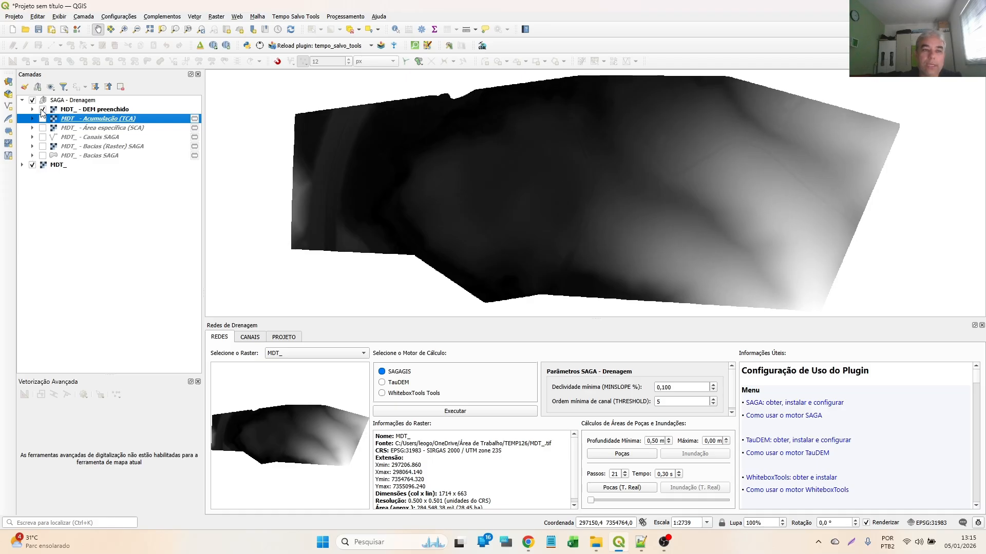
click(41, 120)
click(41, 120)
click(42, 128)
click(43, 128)
click(42, 138)
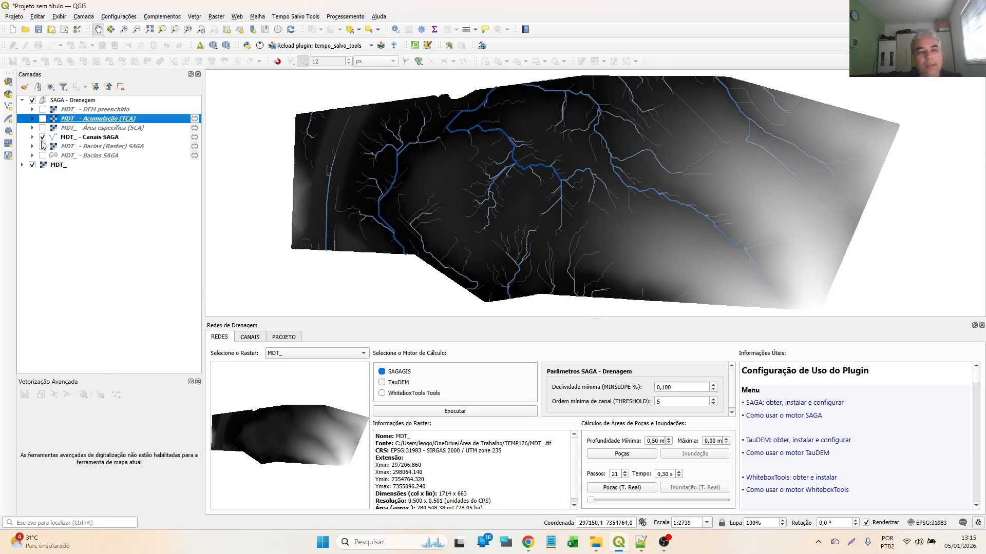
click(41, 140)
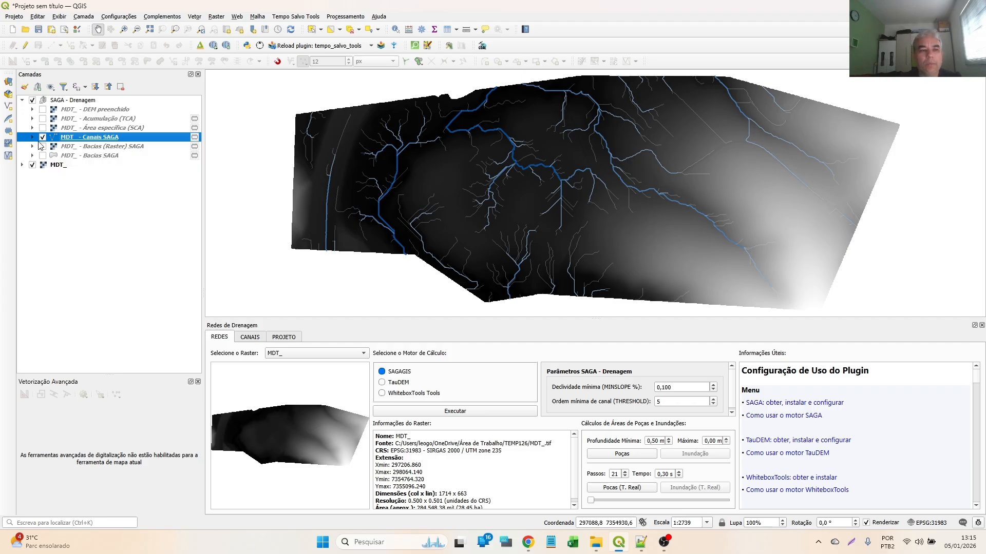
- Hide Canais SAGA, preview the Bacias (Raster) SAGA layer and display the Bacias SAGA polygons alone over MDT_
click(43, 137)
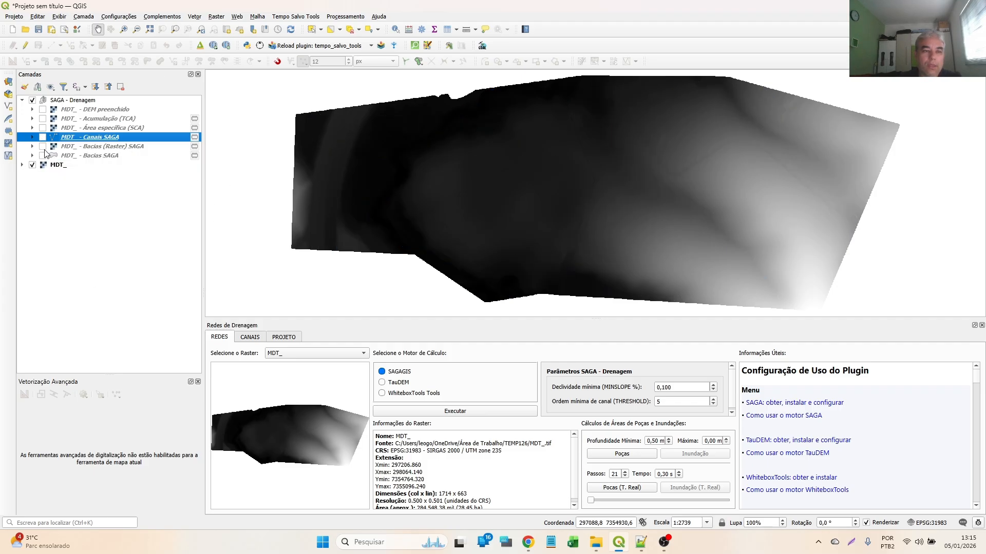
click(43, 147)
click(43, 147)
click(42, 156)
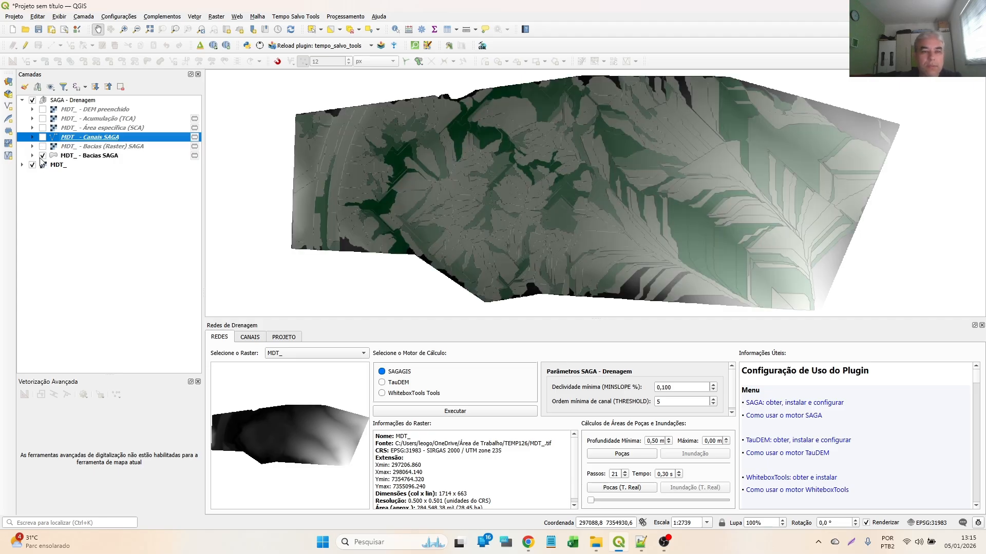
- Inspect the attribute table of the Bacias SAGA layer and close it
click(82, 157)
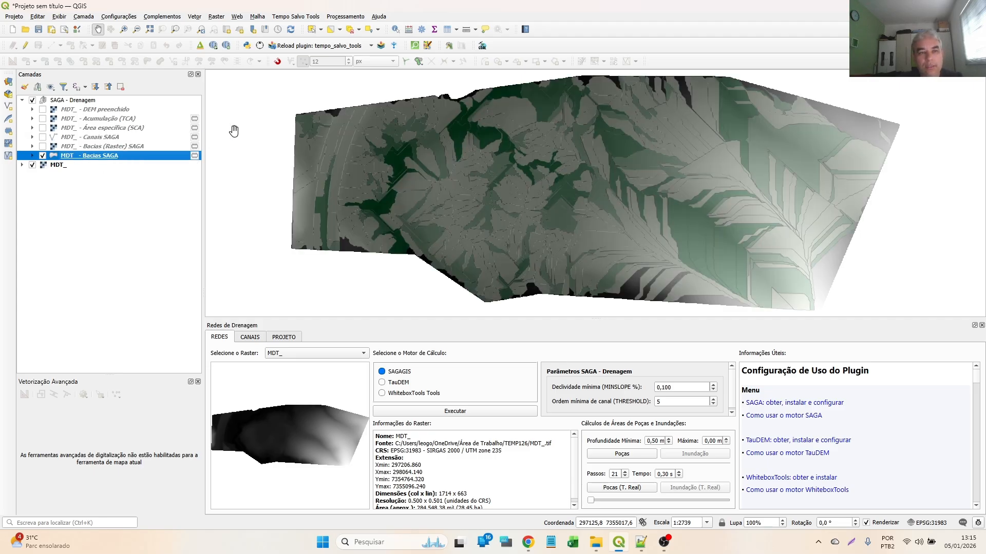
click(303, 17)
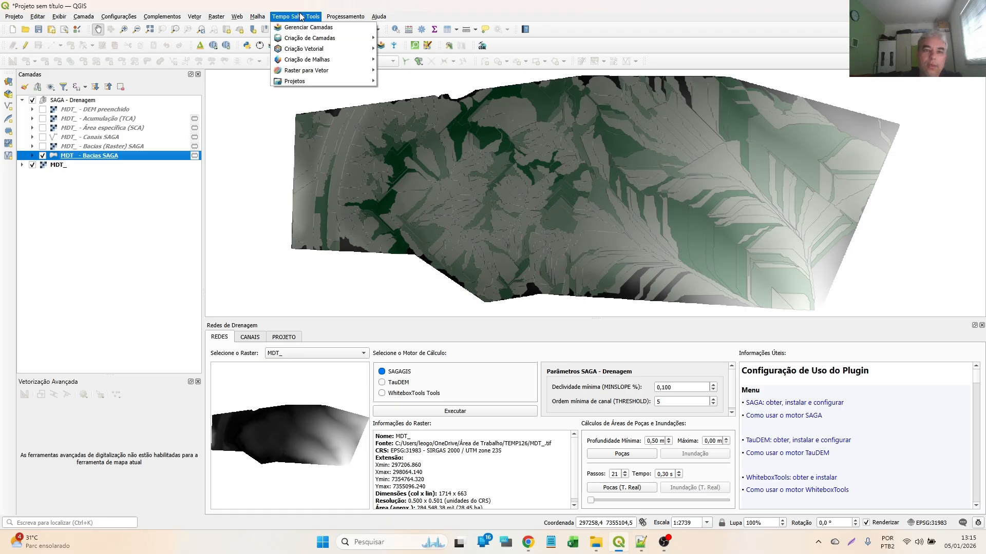
click(449, 29)
click(448, 30)
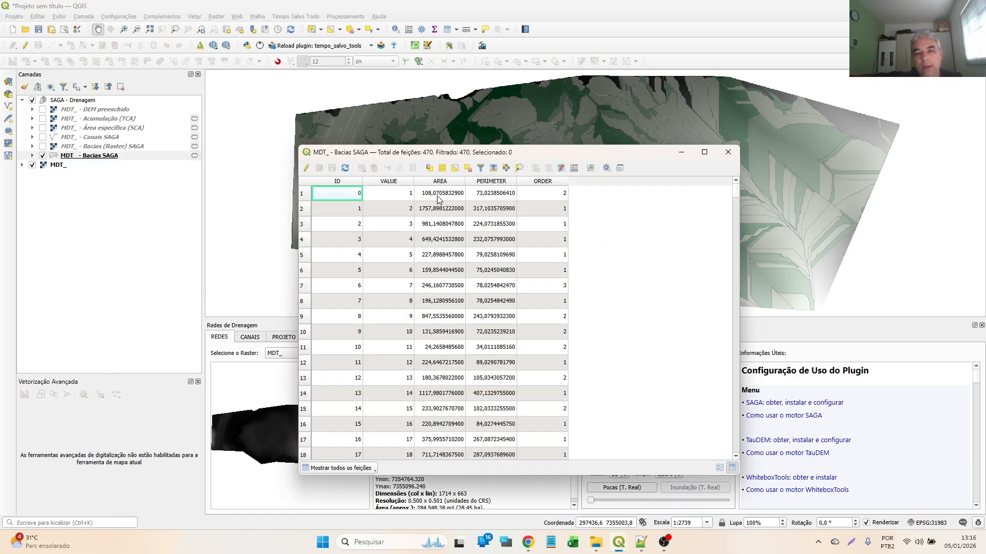
click(734, 150)
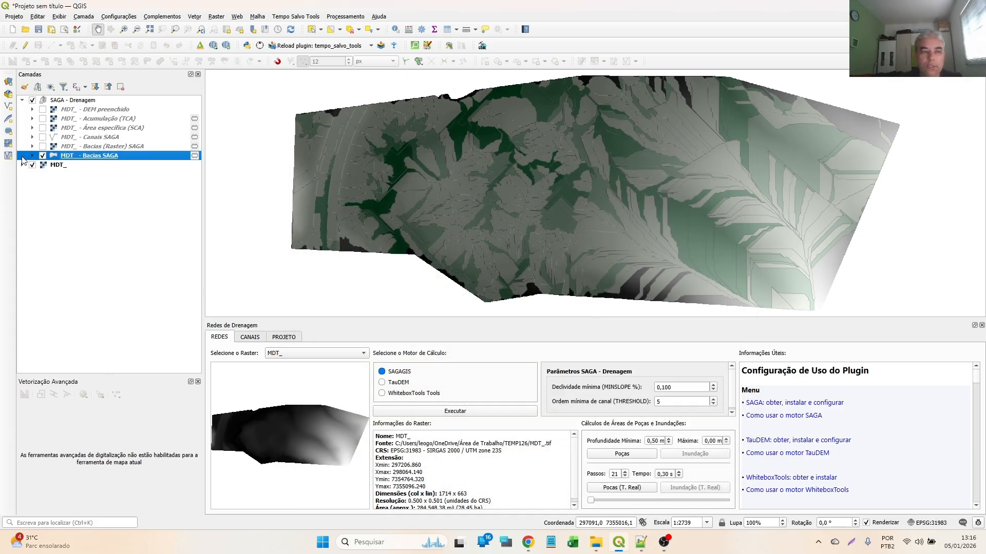
- Hide the Bacias SAGA layer and show the Canais SAGA layer again
click(43, 156)
click(43, 137)
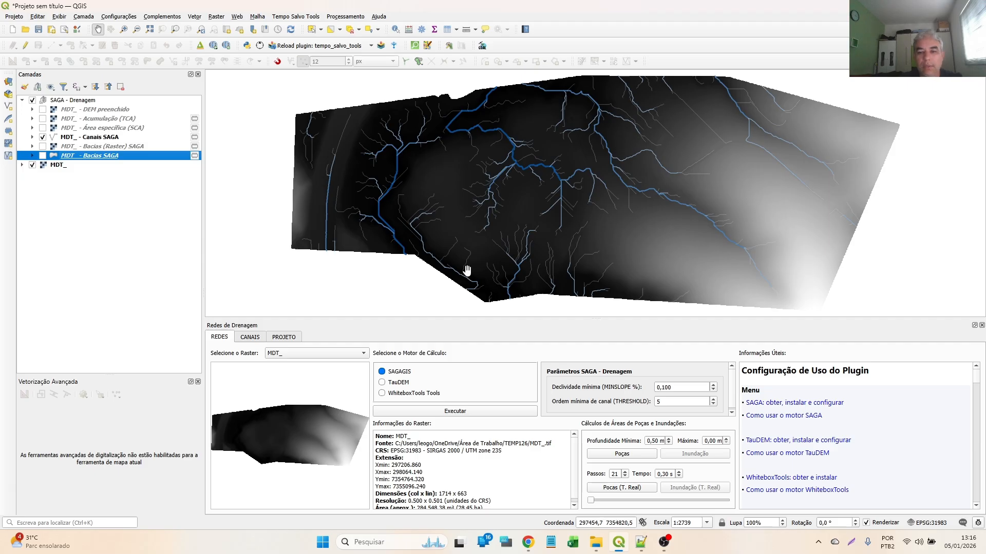
- Set the minimum depth to 0.00 m, try raising the maximum depth and return it to 0.00 m
double_click(655, 441)
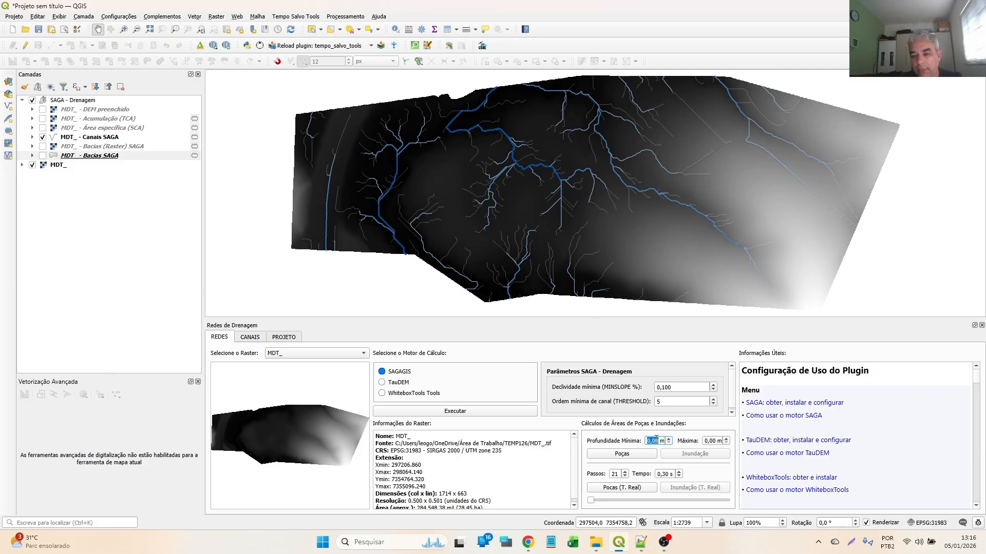
scroll(715, 443, up, 3)
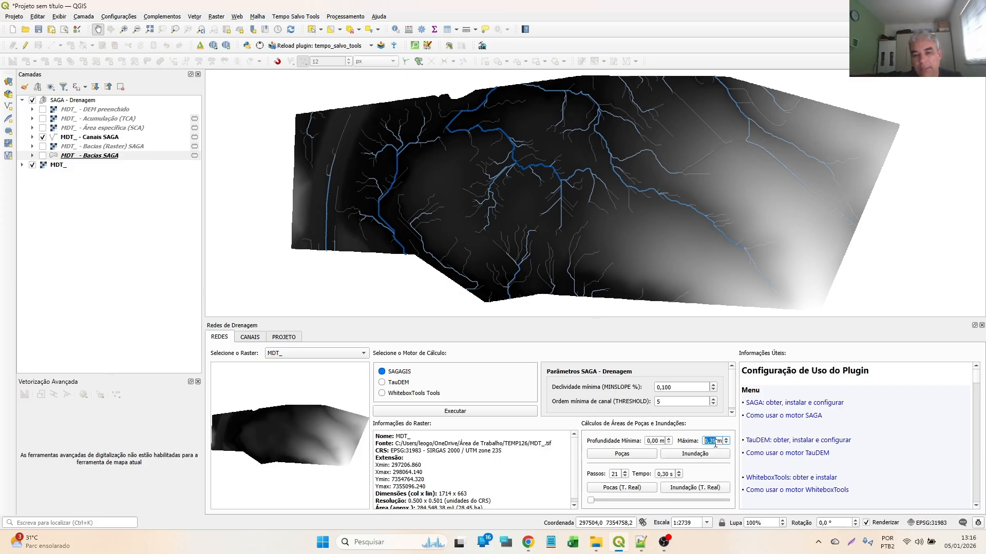
scroll(715, 443, down, 2)
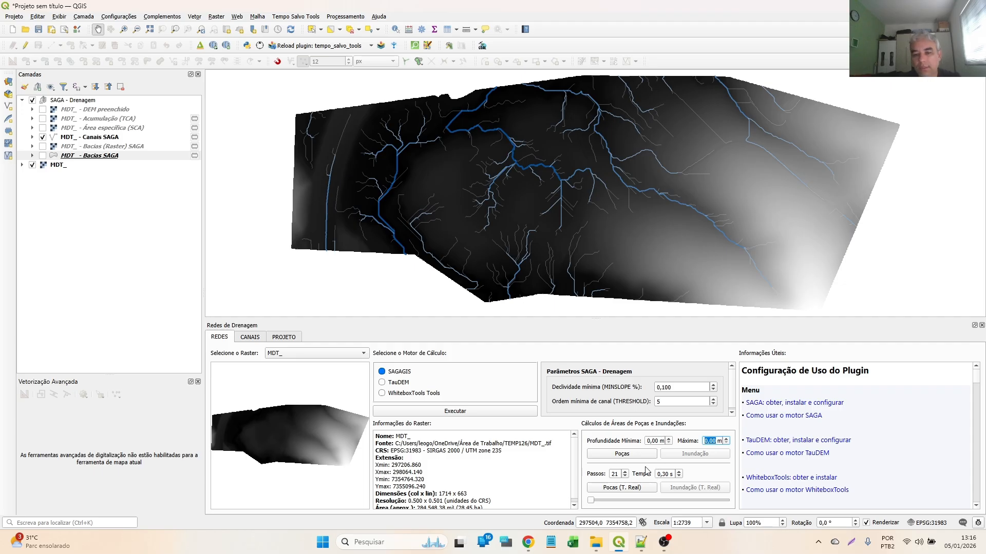
- Set the minimum depth to 0.60 m and generate the puddle (Poças) areas from MDT_
scroll(652, 442, up, 1)
scroll(652, 441, up, 1)
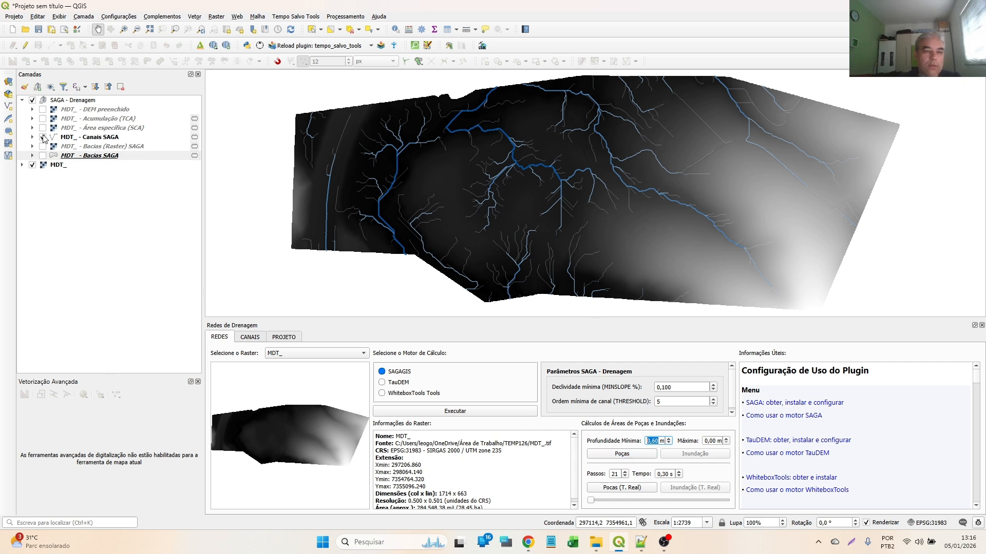
click(621, 453)
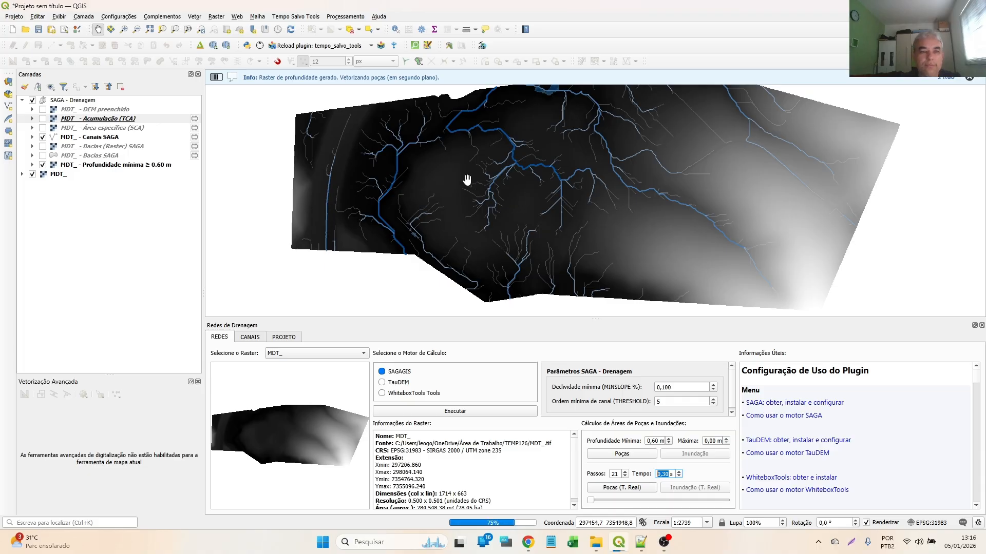
- Toggle the visibility of the Poças ≥ 0.60 m layer and examine the puddle areas along the channels on the map
click(42, 174)
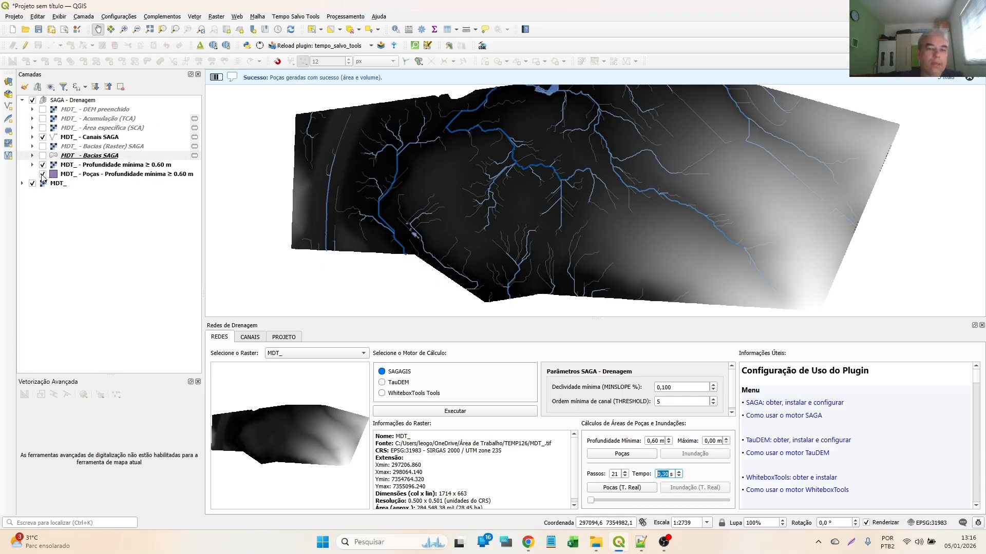
click(43, 175)
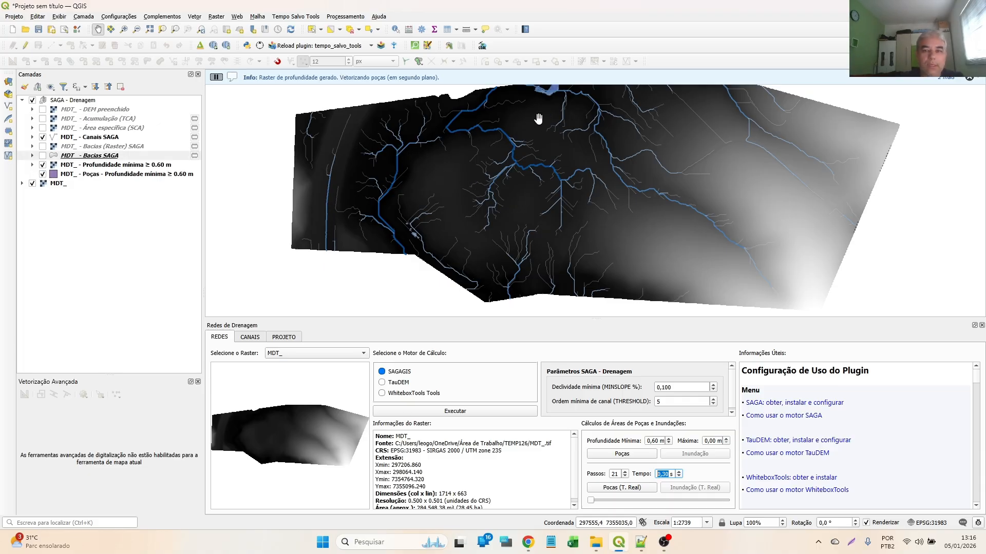
scroll(547, 82, up, 2)
drag(546, 130, 546, 225)
scroll(546, 225, up, 2)
scroll(574, 124, down, 3)
scroll(574, 126, up, 2)
scroll(574, 128, down, 3)
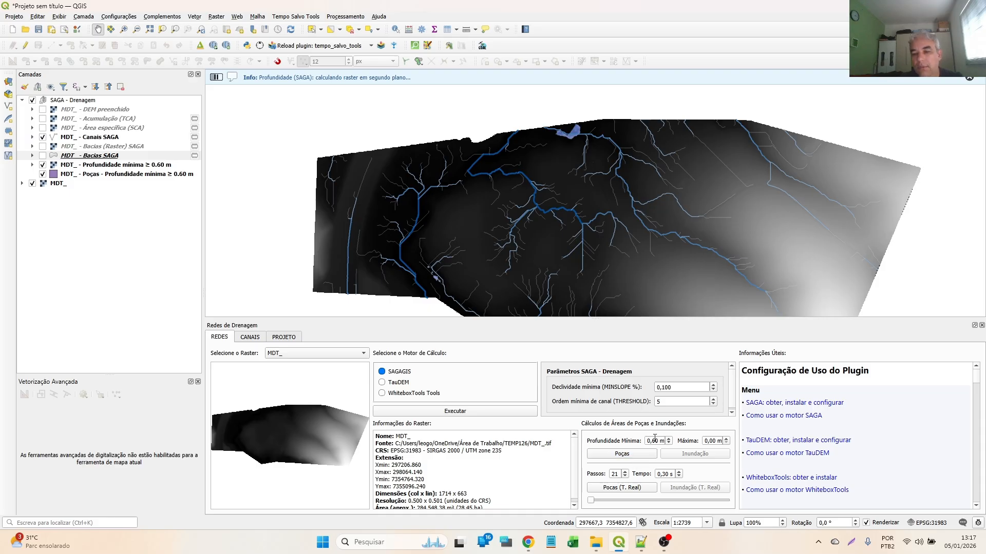
- Generate the puddle areas with a minimum depth of 0.10 m and view them close up along the main channel
scroll(655, 438, down, 3)
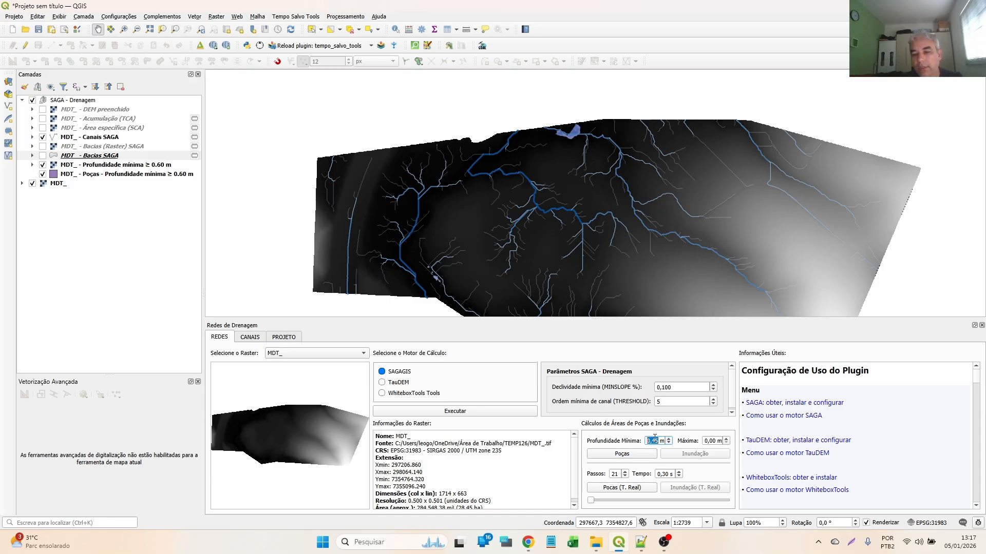
click(638, 458)
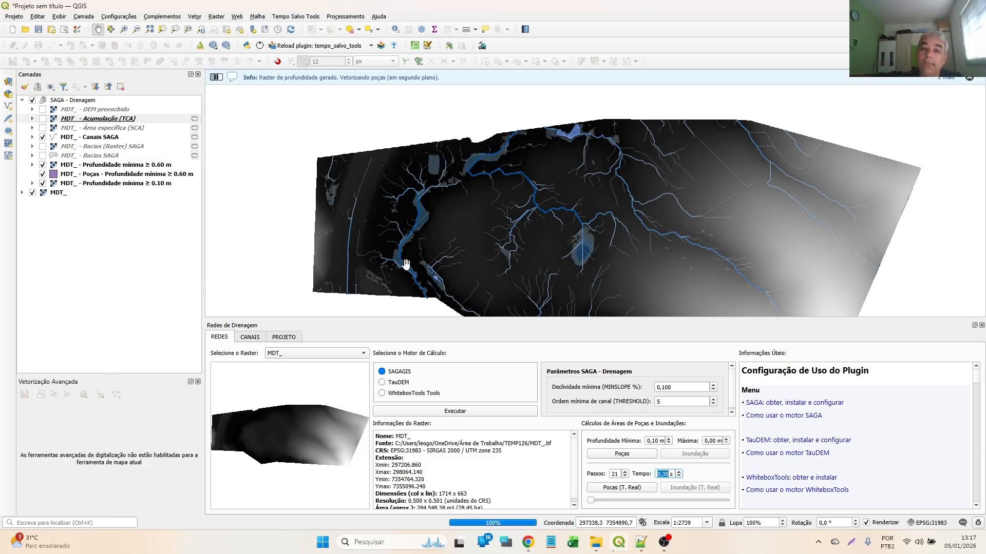
scroll(406, 265, up, 2)
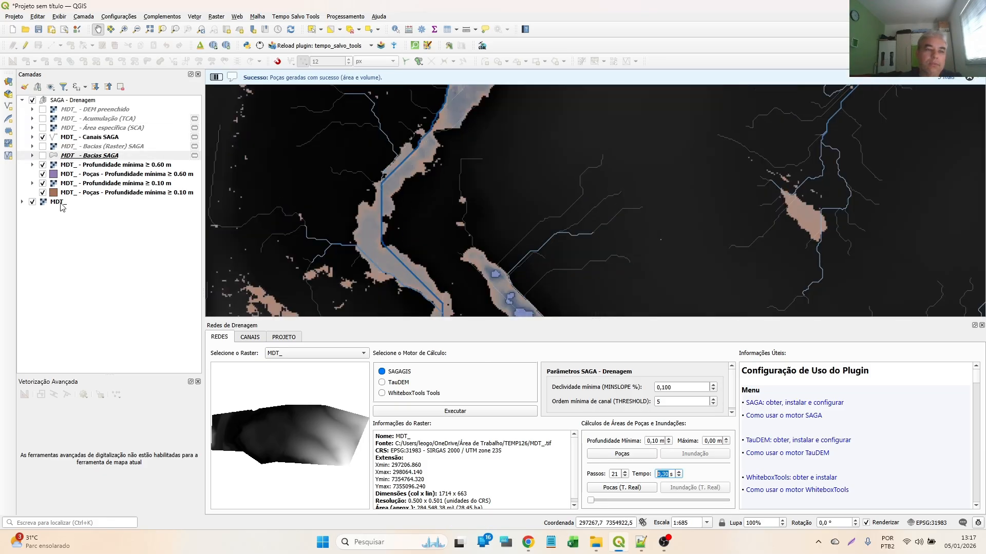
- Open the attribute table of the Poças ≥ 0.10 m layer and review the area_m2, vol_m3 and DEP_mean fields
click(129, 194)
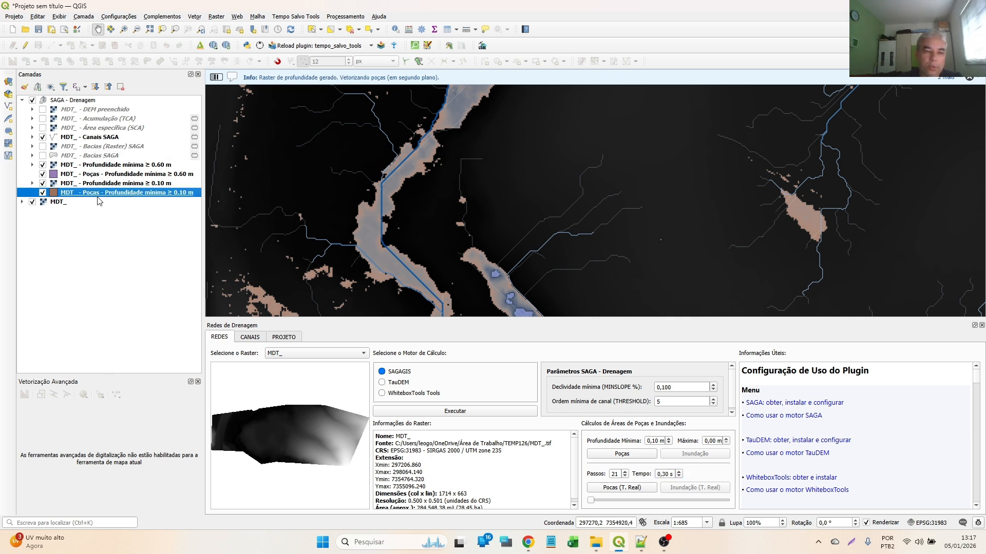
click(447, 29)
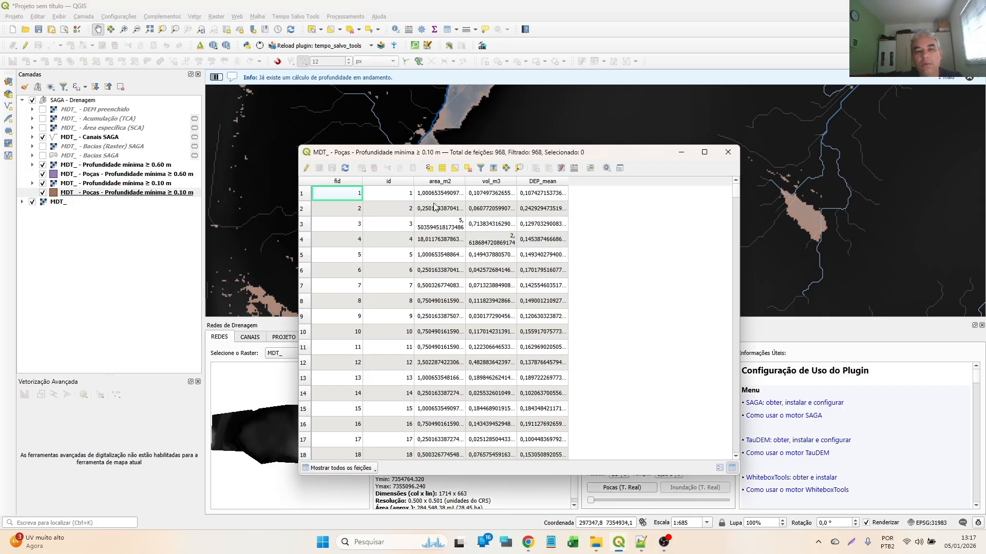
click(442, 193)
click(486, 195)
click(533, 200)
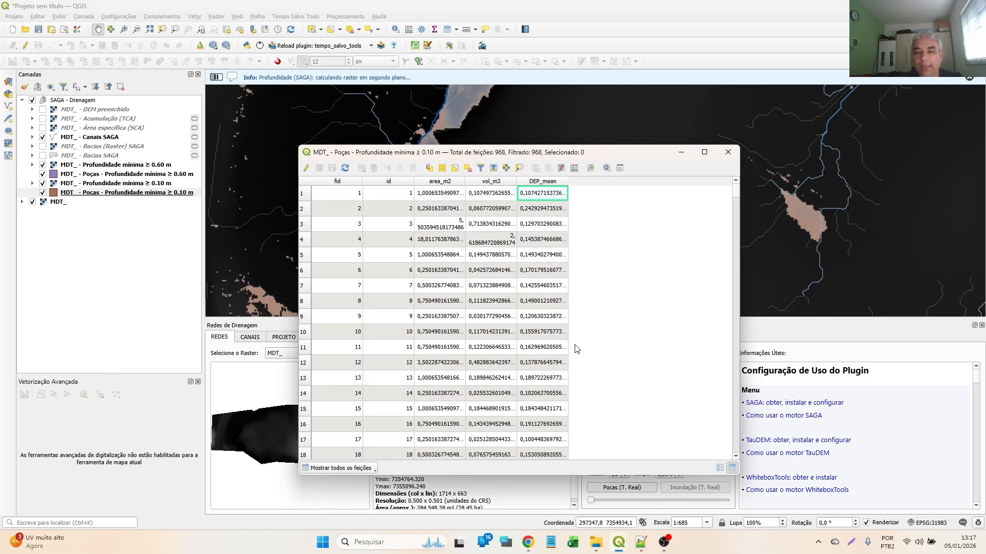
scroll(554, 351, down, 4)
scroll(521, 247, up, 8)
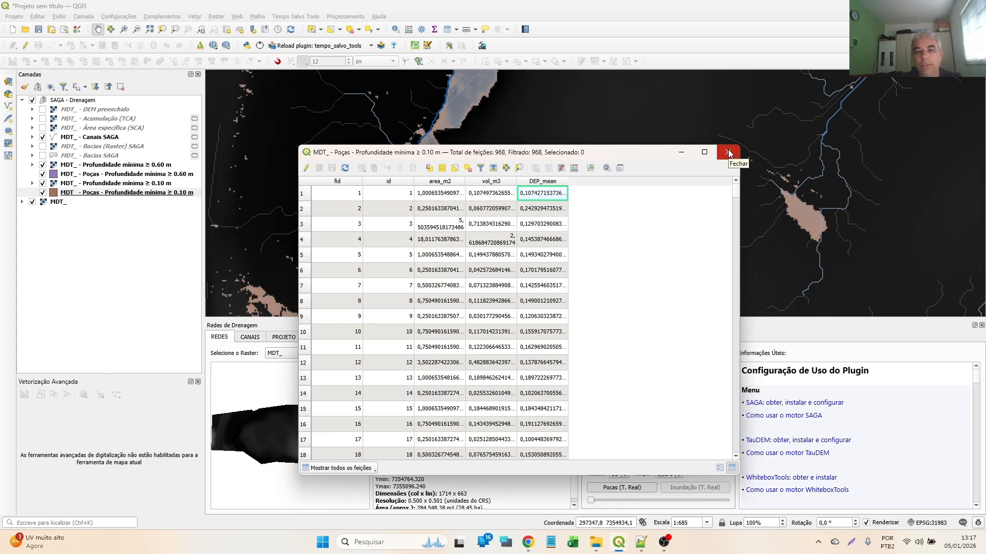
- Browse further puddle records in the attribute table, move the table window aside to compare with the map, and close it
scroll(481, 339, down, 12)
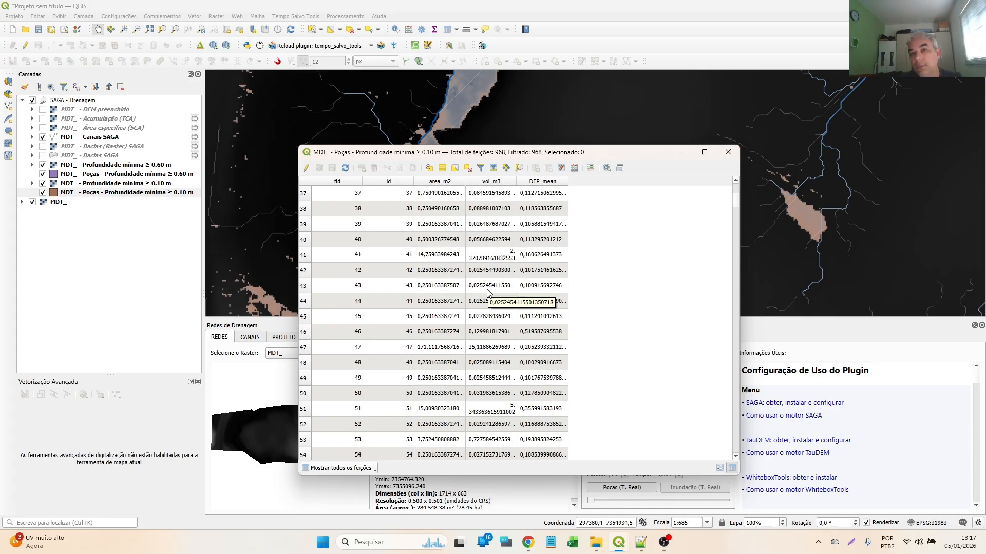
scroll(484, 329, down, 10)
scroll(483, 334, down, 5)
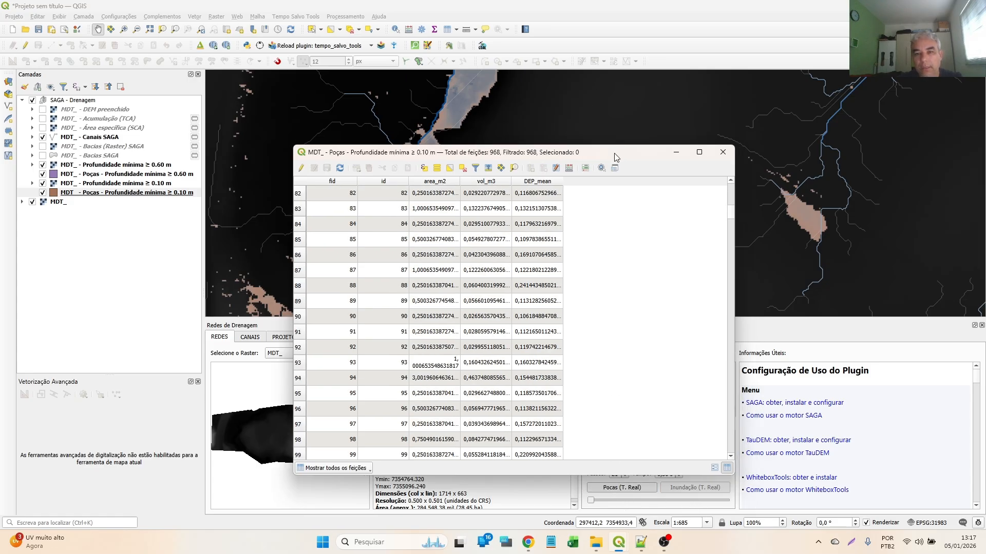
drag(622, 152, 376, 98)
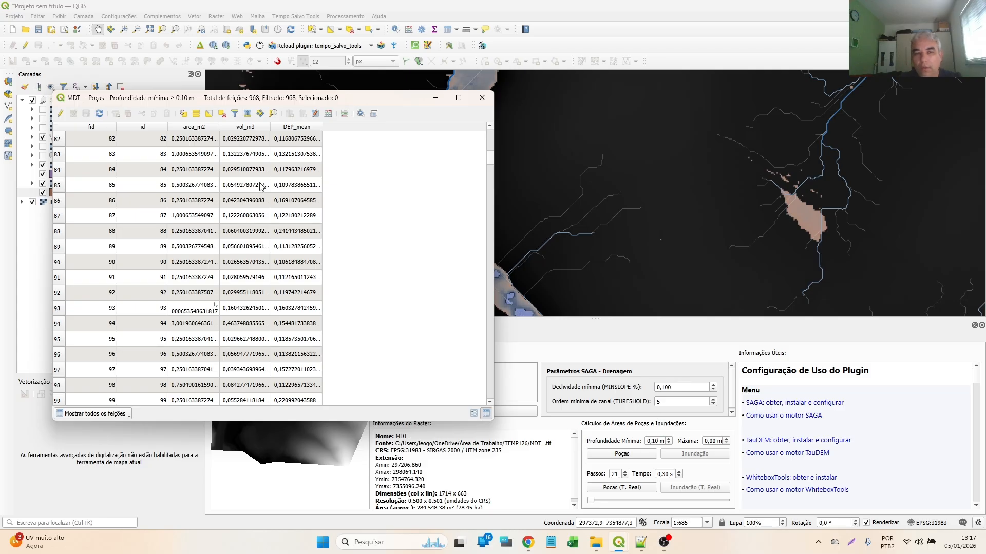
drag(288, 104, 510, 103)
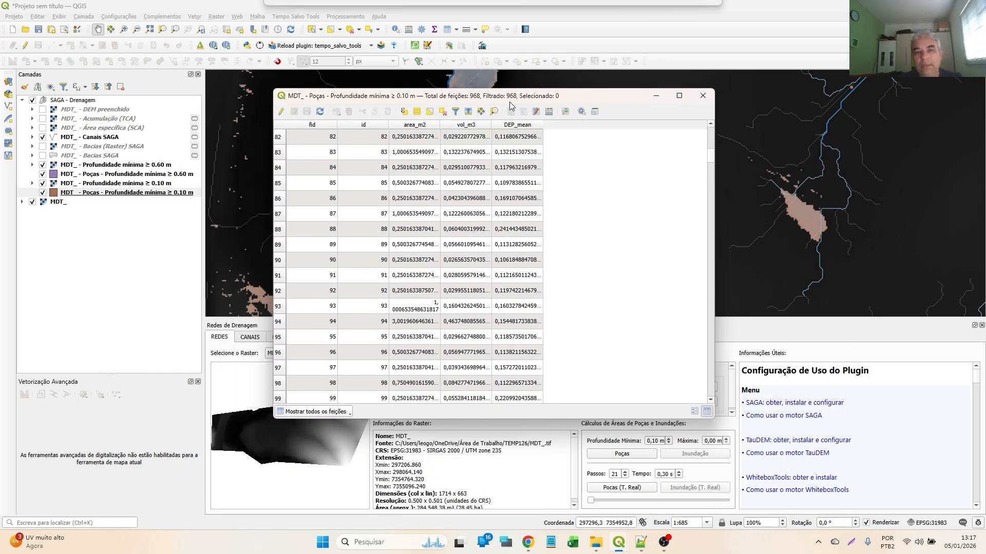
click(702, 96)
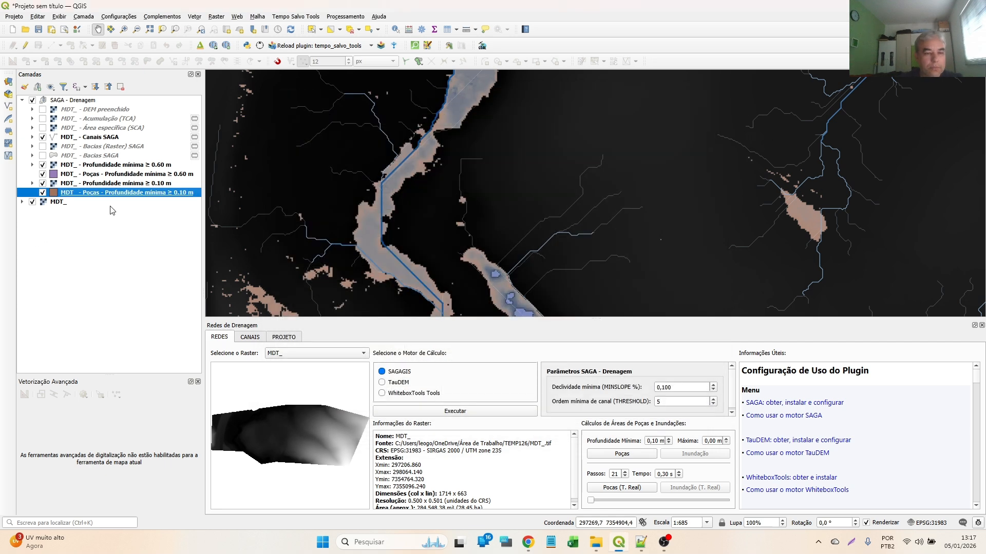
- Remove the depth rasters and puddle layers for both the 0.60 m and 0.10 m minimum depths from the project
shift+click(138, 166)
click(121, 86)
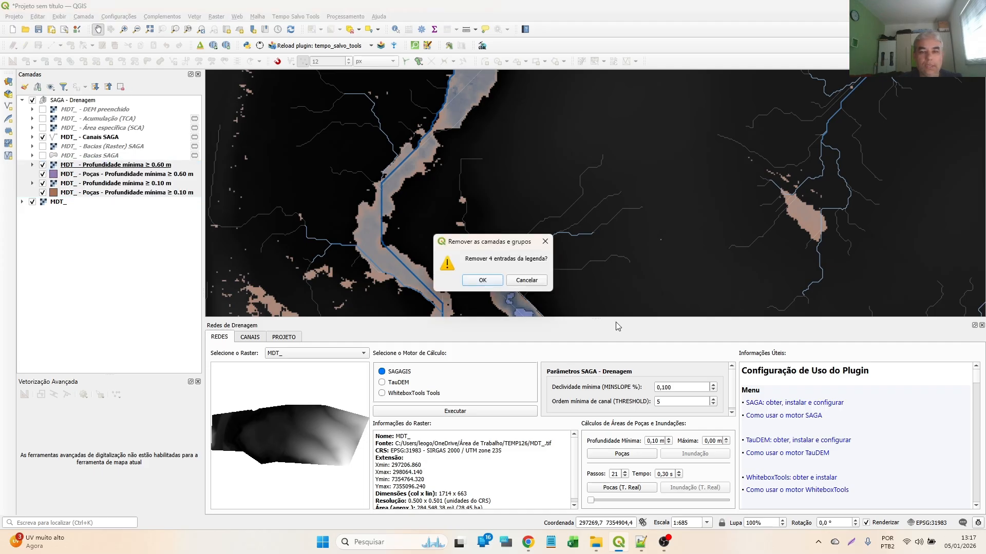
click(481, 281)
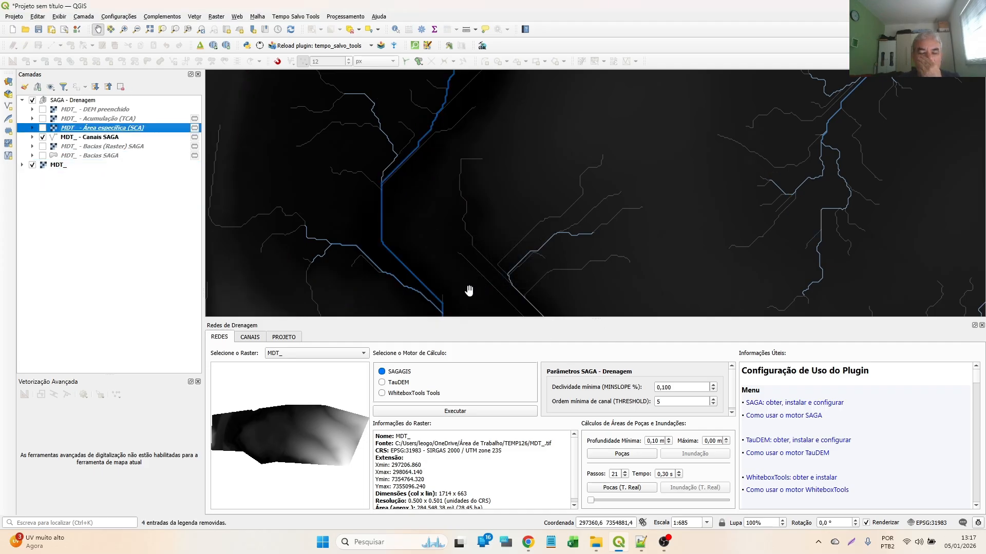
- Run the real-time puddle simulation with a minimum depth of 0.65 m and 23 steps, and view it close up
click(667, 439)
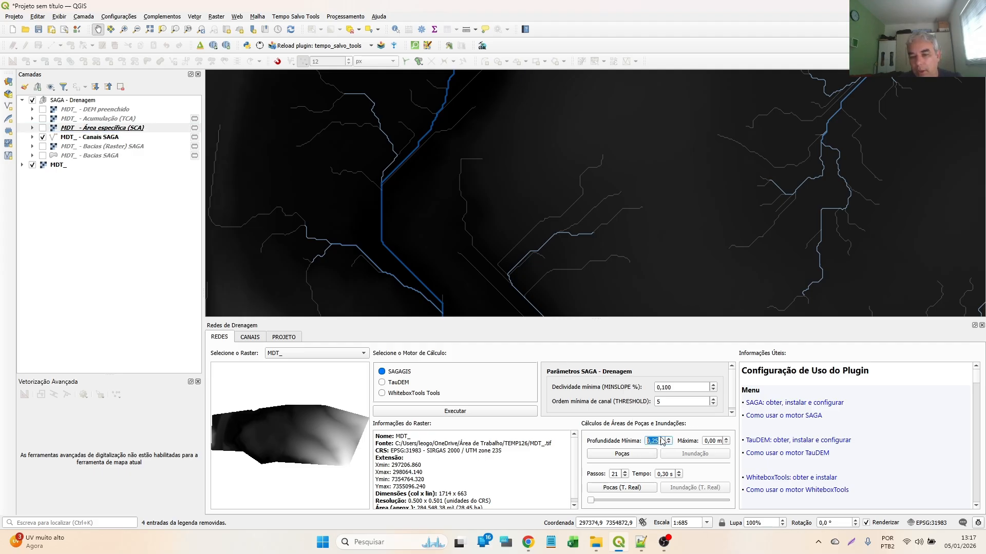
double_click(615, 474)
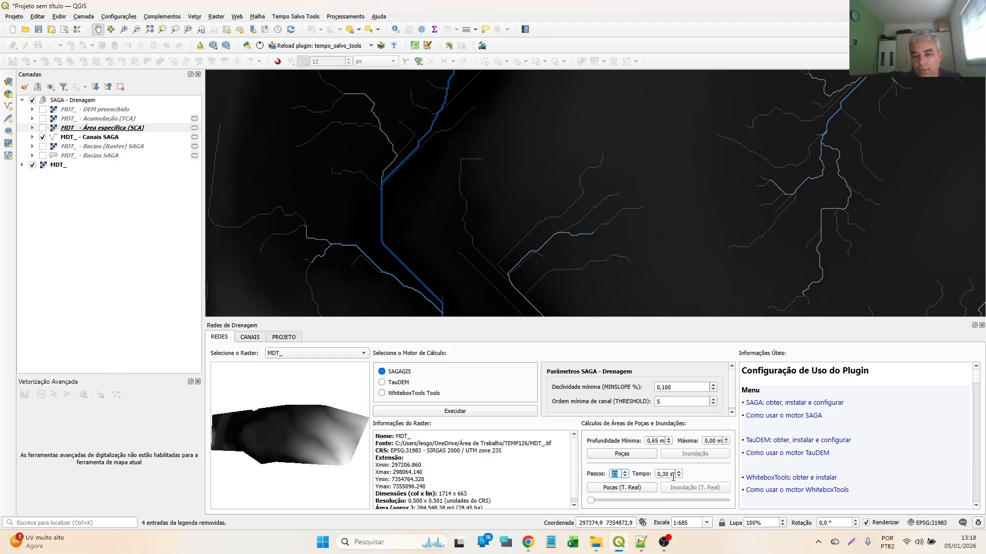
click(623, 489)
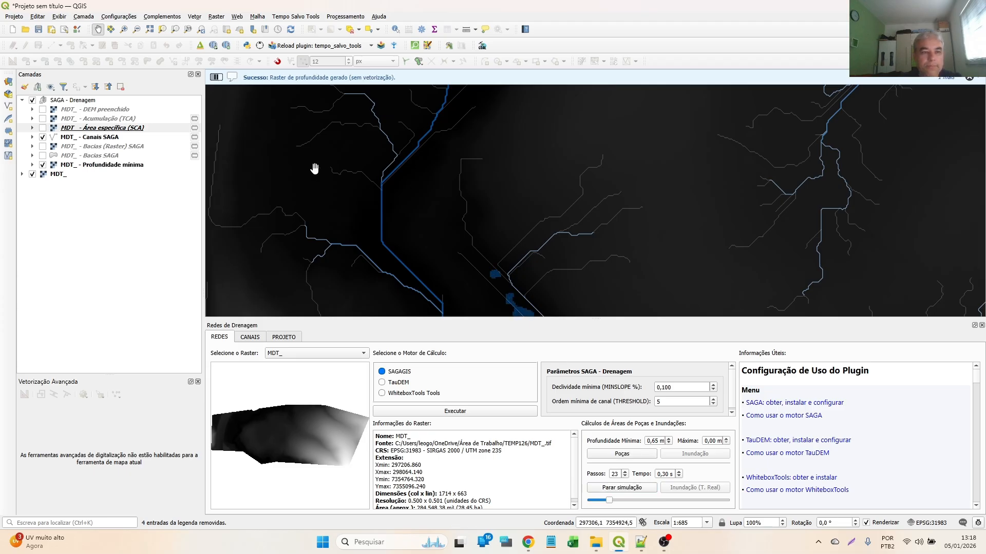
scroll(464, 198, up, 2)
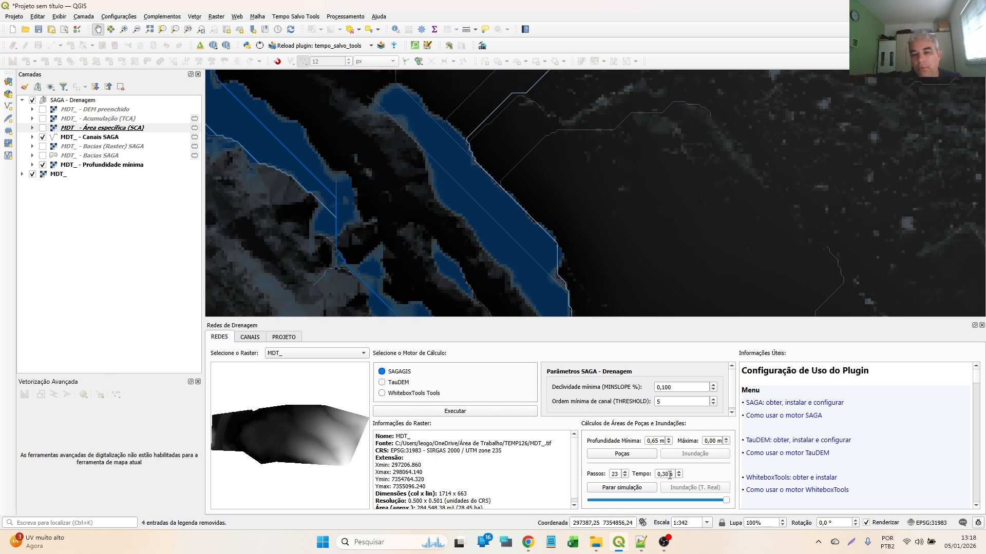
- Set the simulation time to 0.10 s, examine the animated puddles across the terrain and stop the simulation
scroll(670, 474, down, 2)
scroll(568, 154, down, 2)
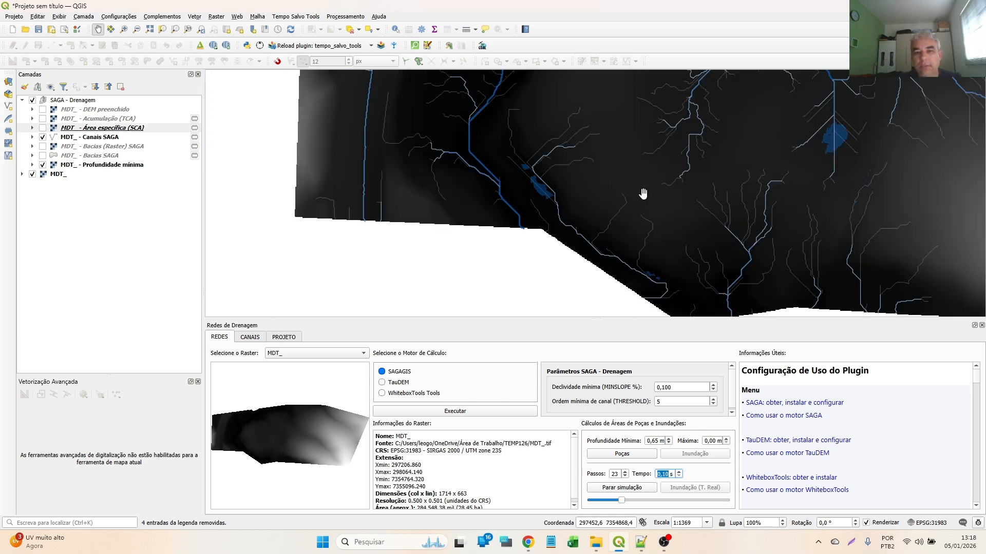
drag(575, 170, 315, 300)
scroll(451, 231, up, 2)
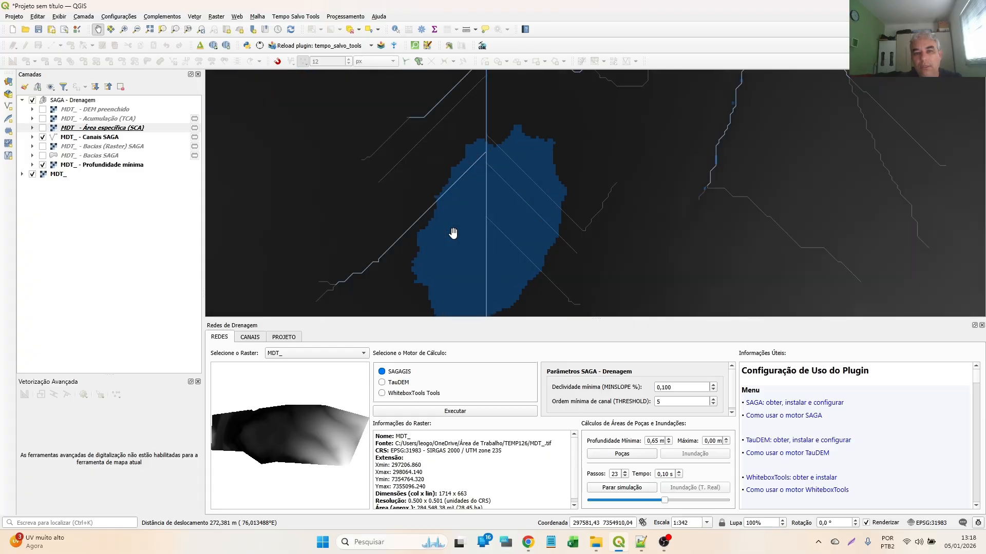
scroll(589, 211, down, 2)
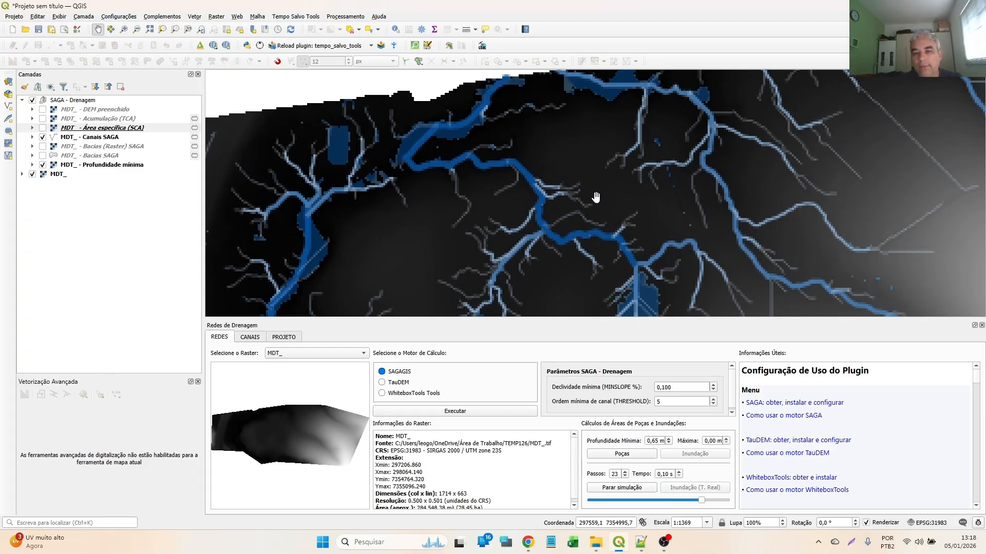
drag(261, 139, 451, 101)
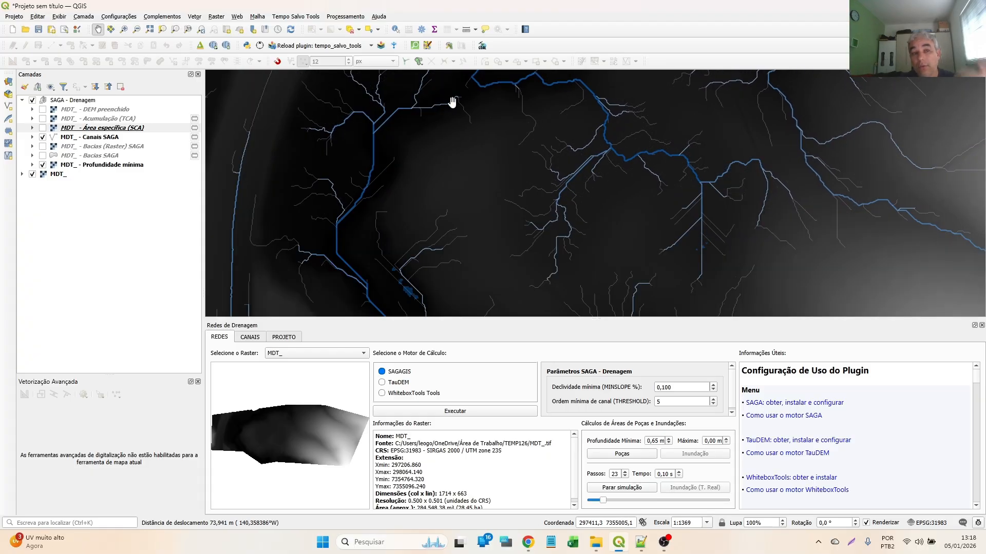
click(623, 488)
- Start the real-time flood simulation with a minimum depth of 0.00 m and maximum of 0.85 m, and hide the Profundidade mínima layer
scroll(657, 442, down, 3)
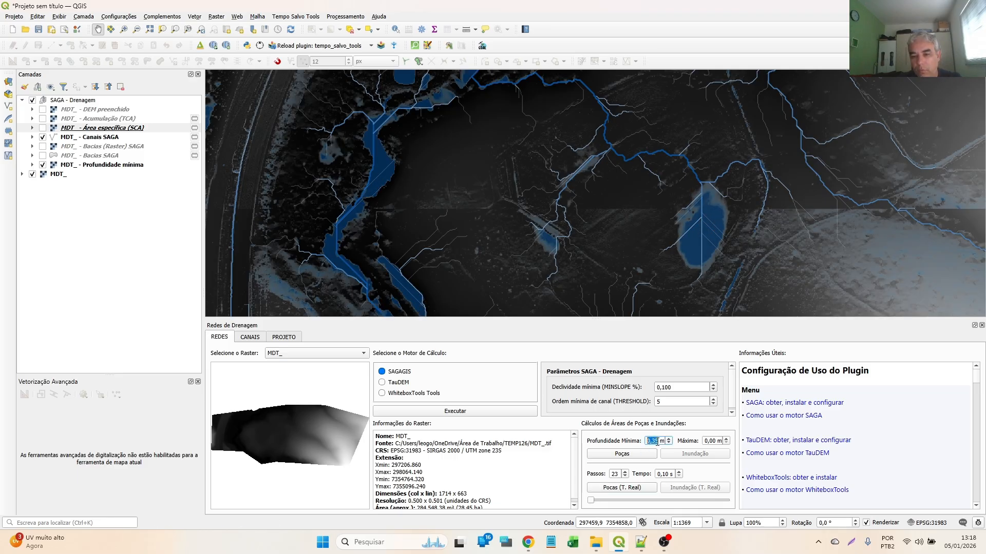
scroll(712, 438, up, 2)
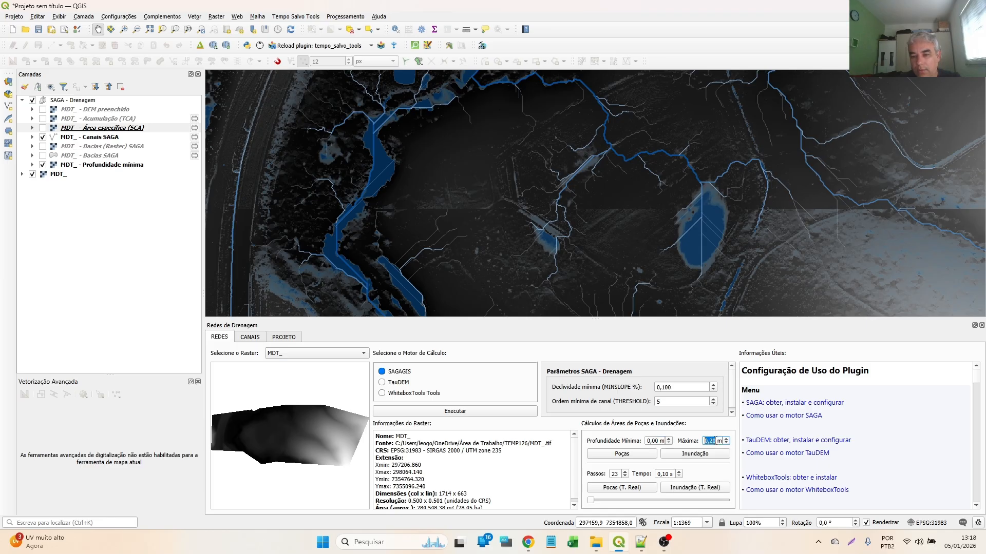
scroll(713, 440, up, 3)
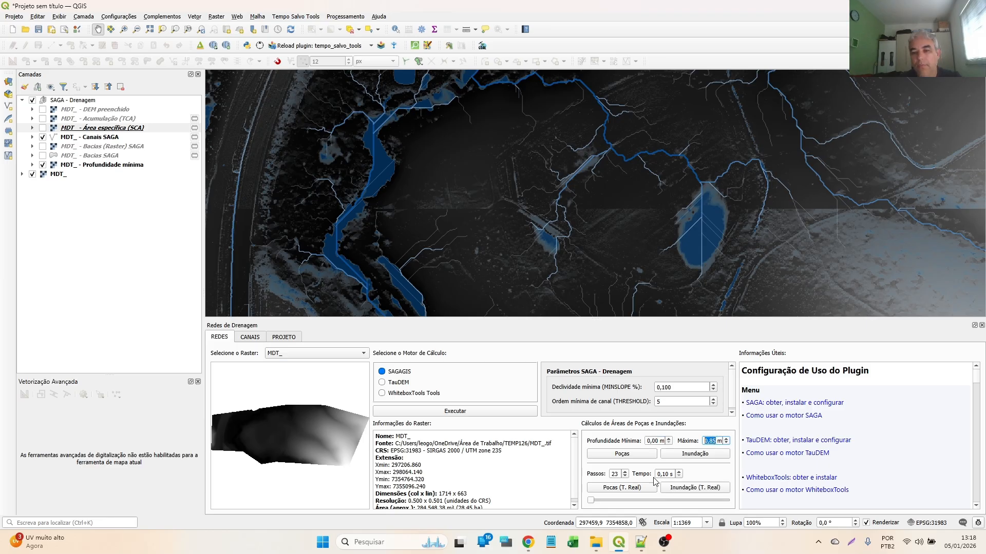
click(708, 492)
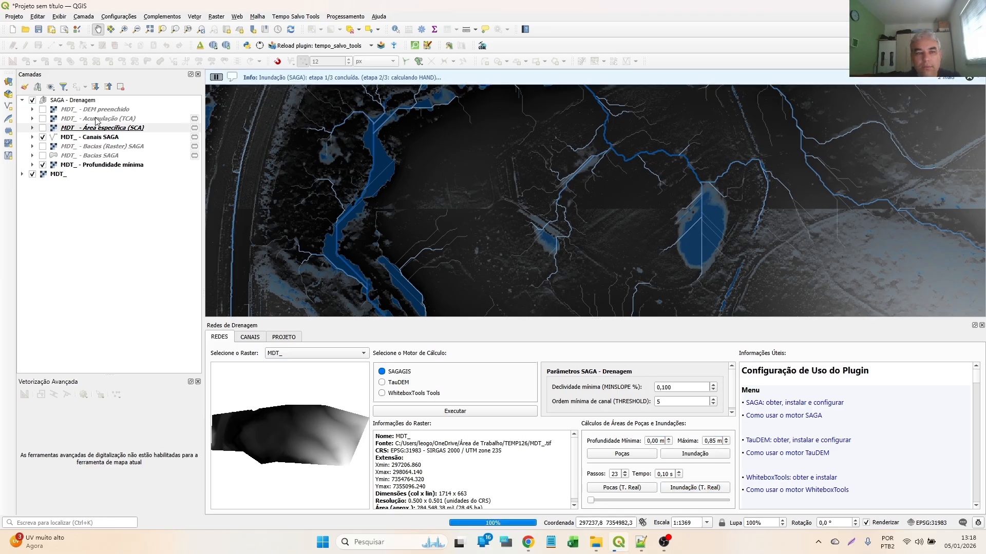
click(43, 164)
scroll(359, 236, down, 1)
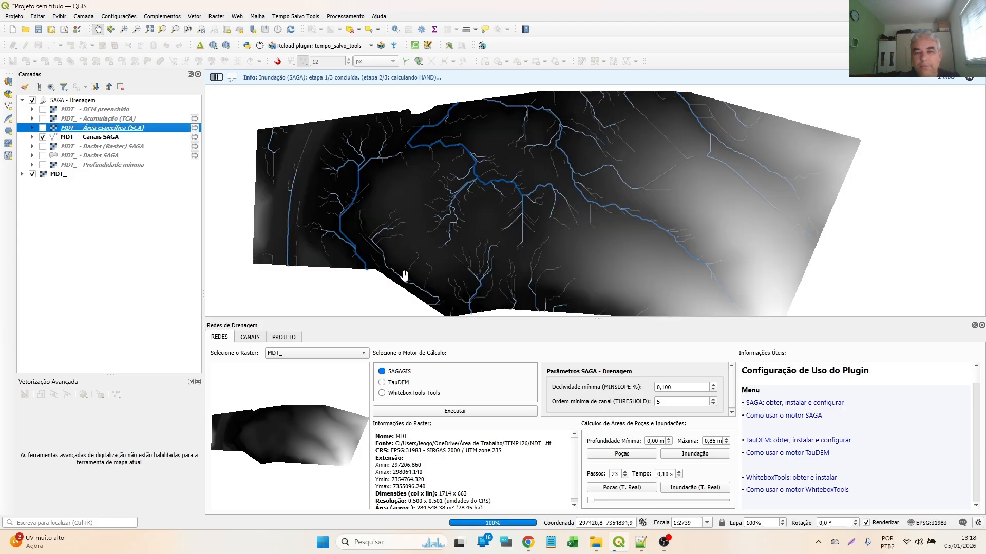
- Examine the animated SAGA flood across the channels and terrain up close, and stop the flood simulation
drag(495, 164, 516, 170)
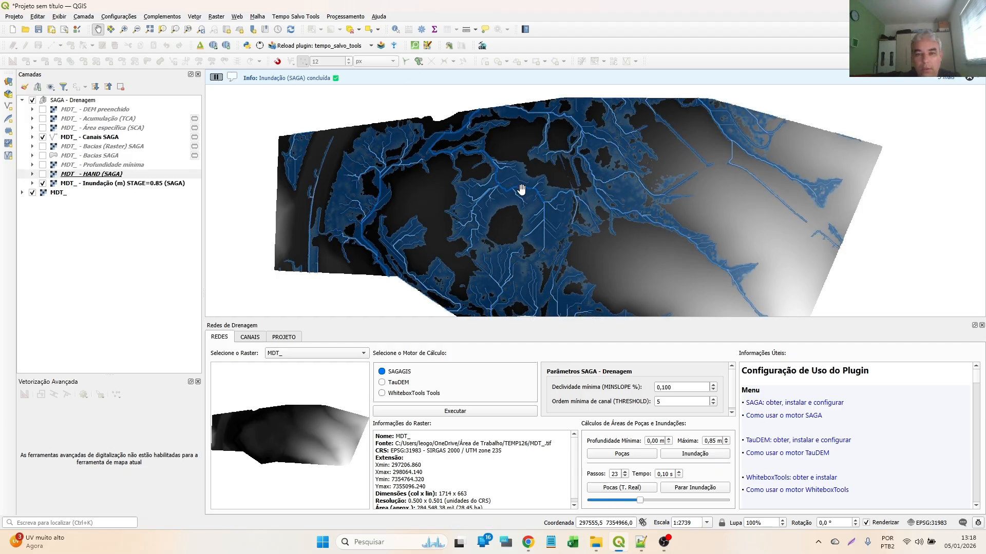
scroll(533, 242, up, 1)
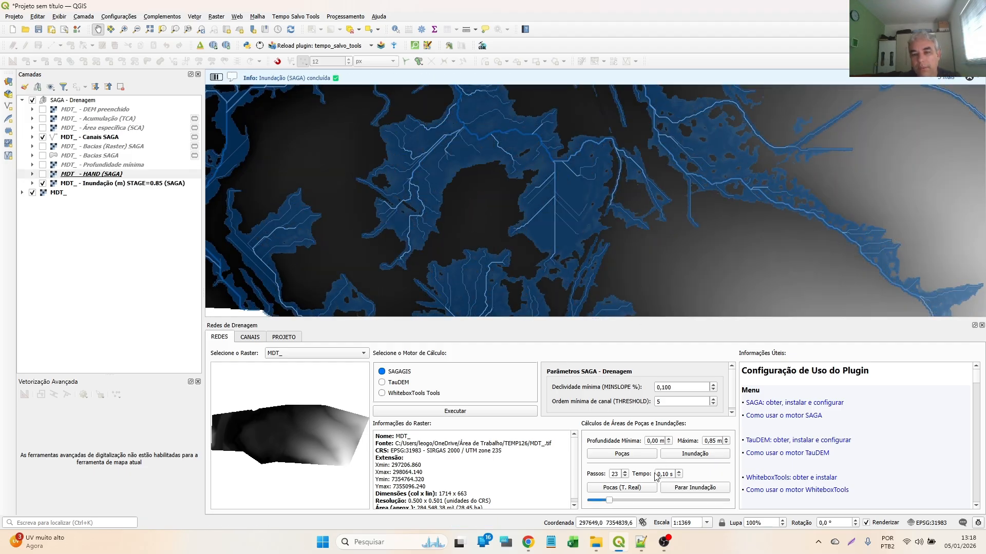
scroll(669, 474, up, 3)
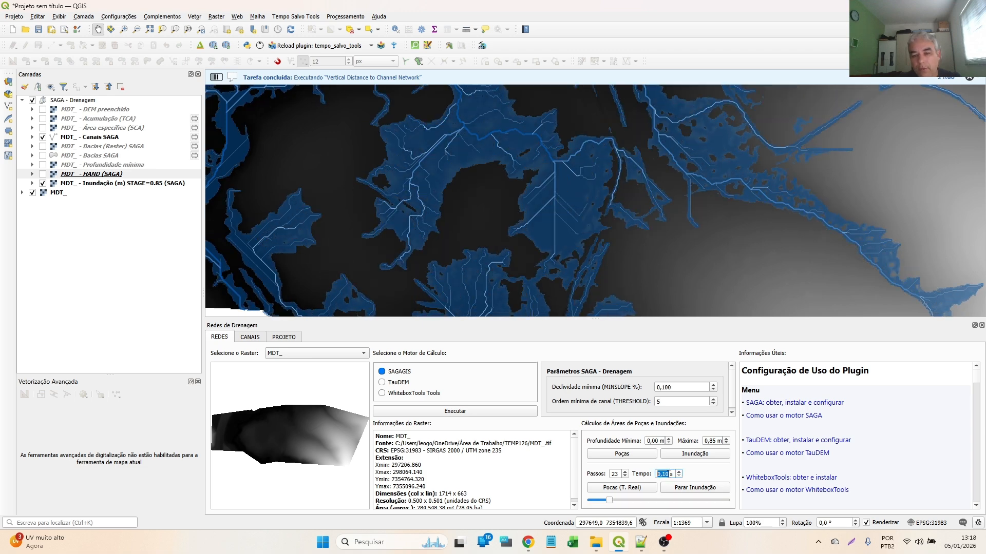
drag(445, 114, 664, 209)
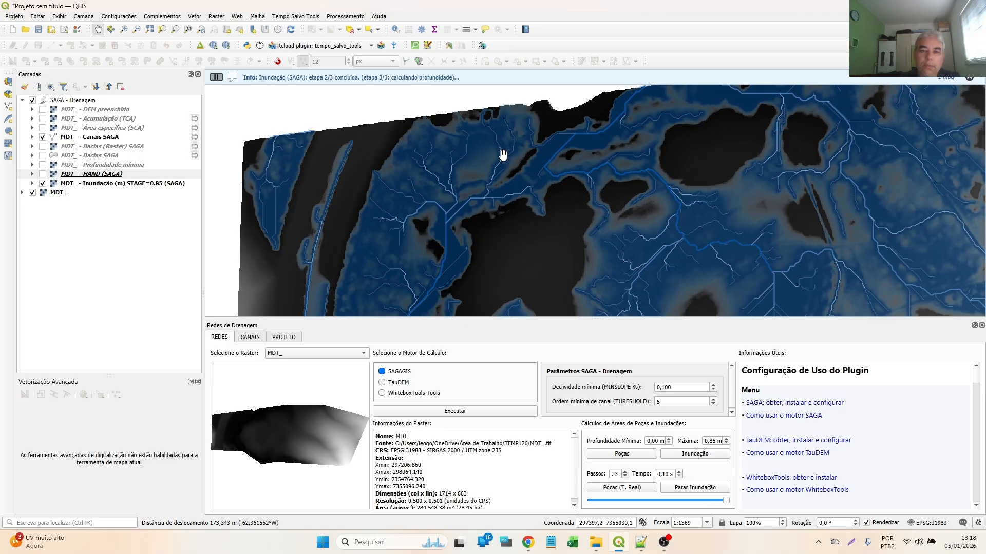
drag(508, 161, 238, 152)
drag(638, 196, 453, 170)
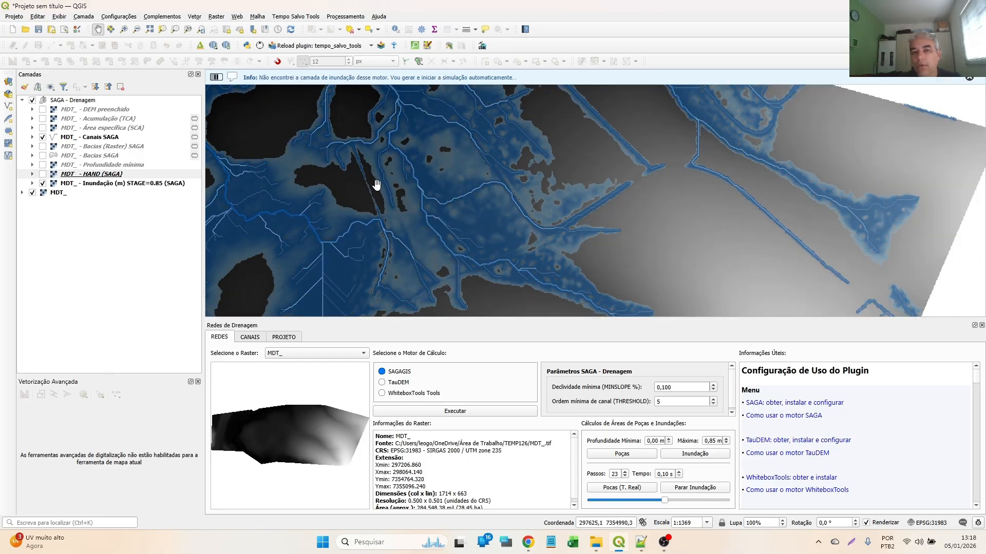
drag(330, 180, 383, 238)
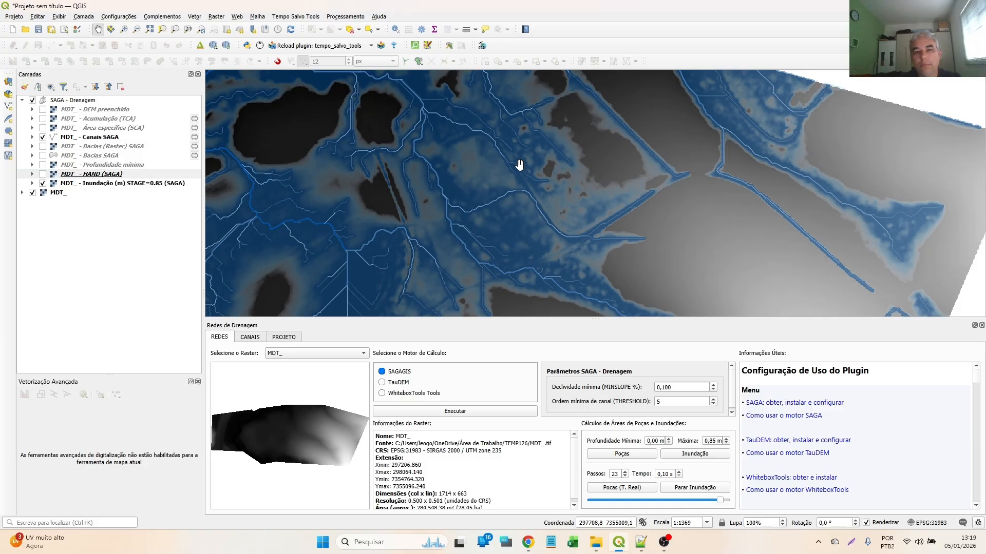
click(703, 489)
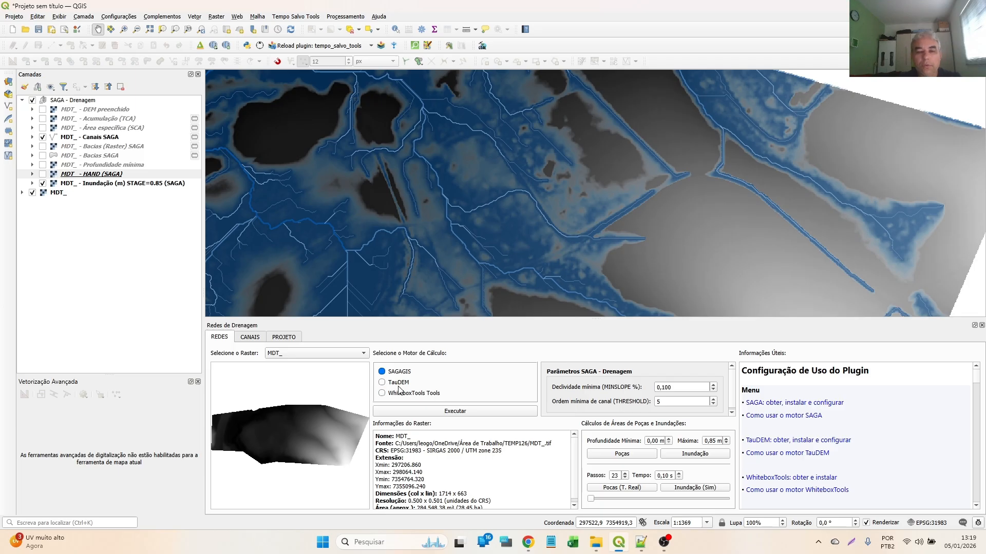
- Remove the SAGA - Drenagem group with all its layers from the project
click(73, 101)
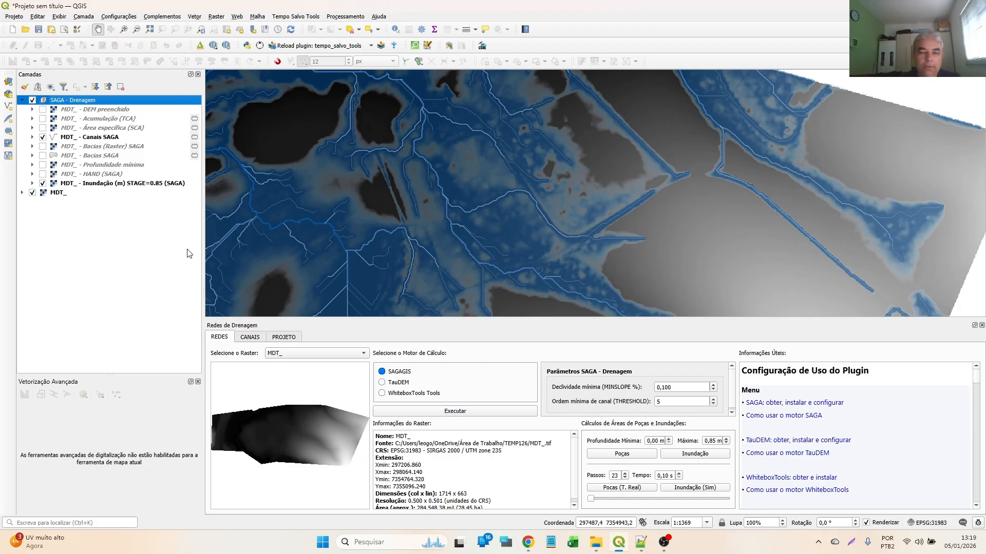
click(122, 87)
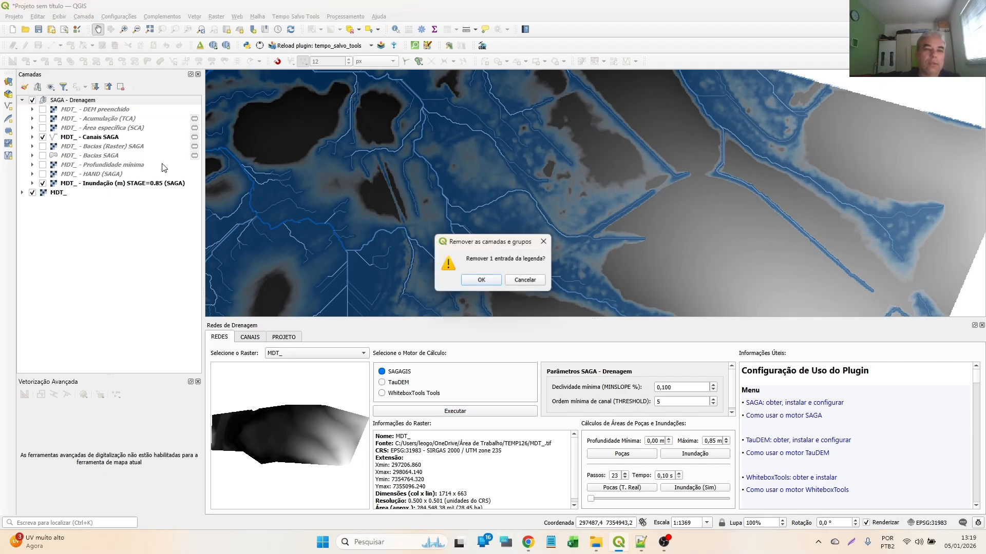
click(481, 280)
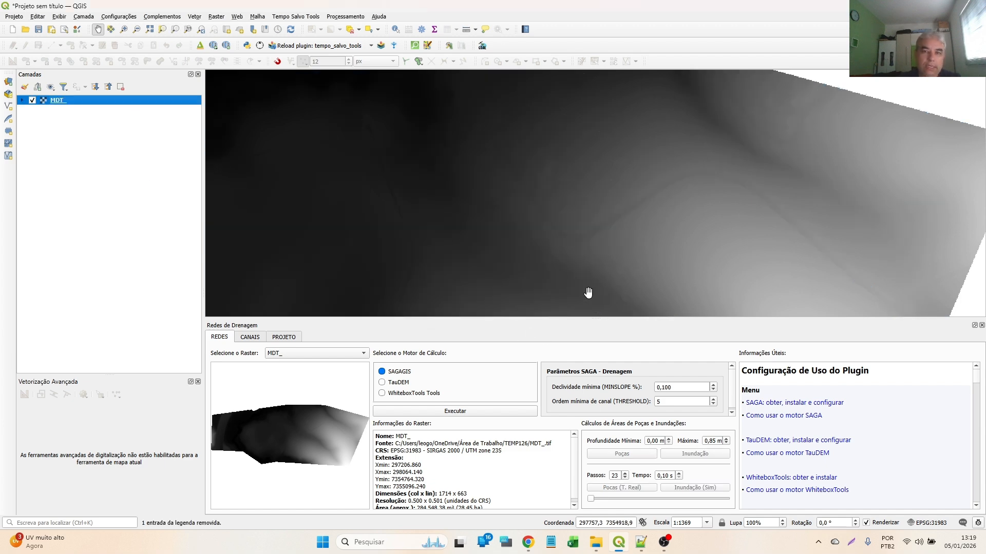
- Run the drainage processing on the MDT_ raster with the TauDEM engine and a channel threshold of 100
click(281, 354)
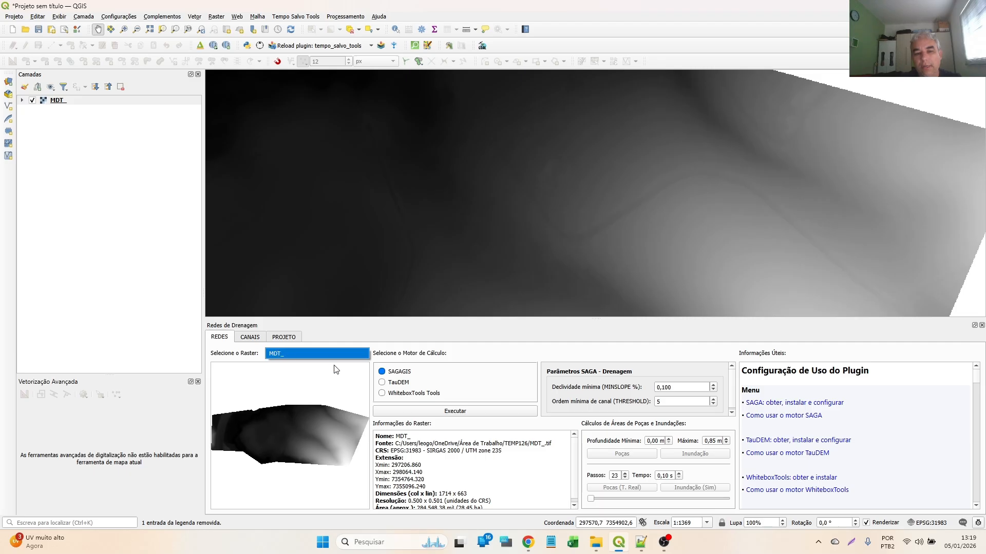
click(391, 383)
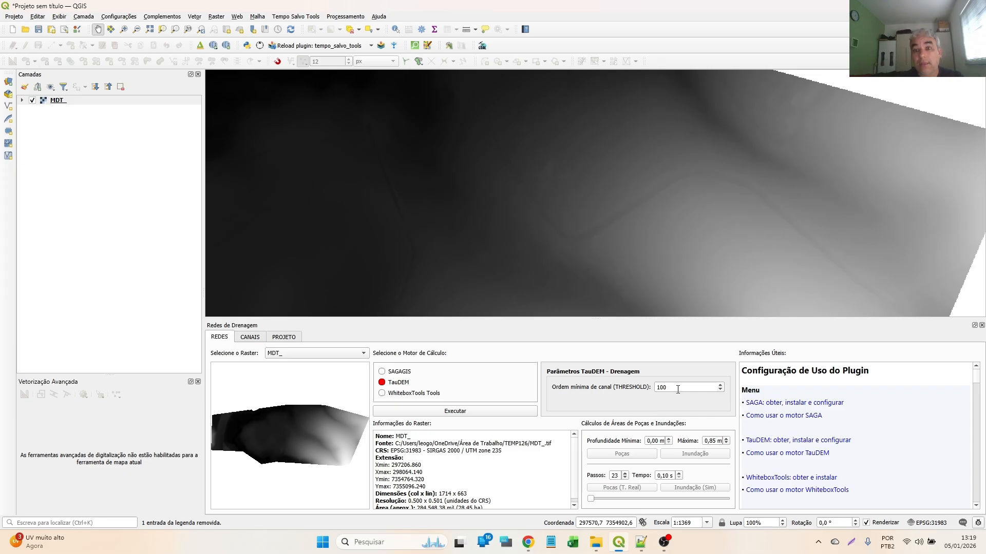
click(453, 414)
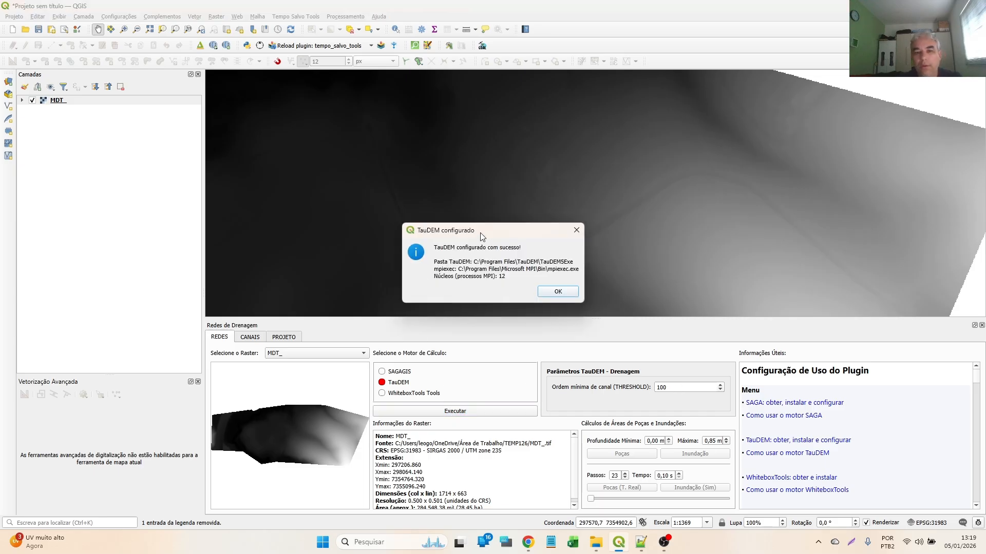
drag(480, 236, 469, 198)
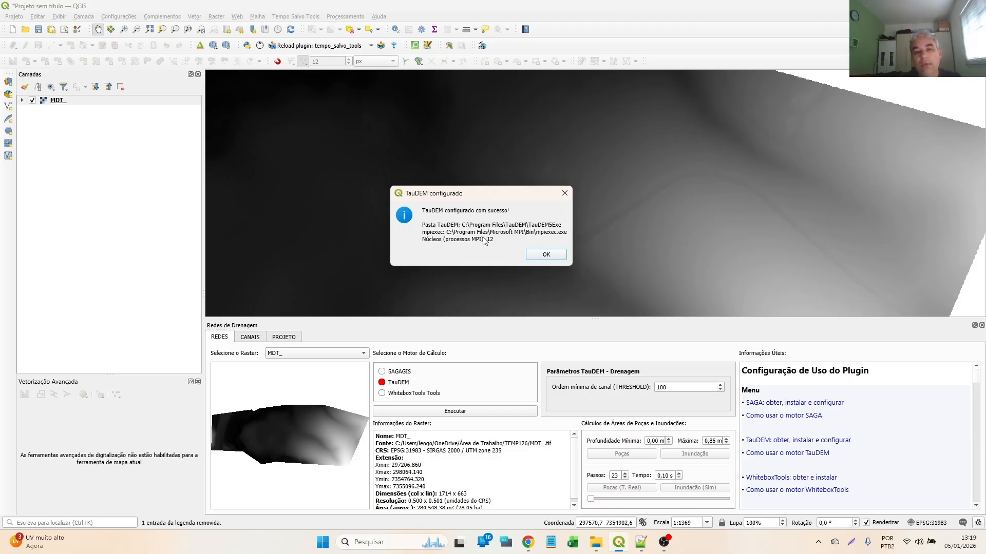
drag(442, 194, 493, 200)
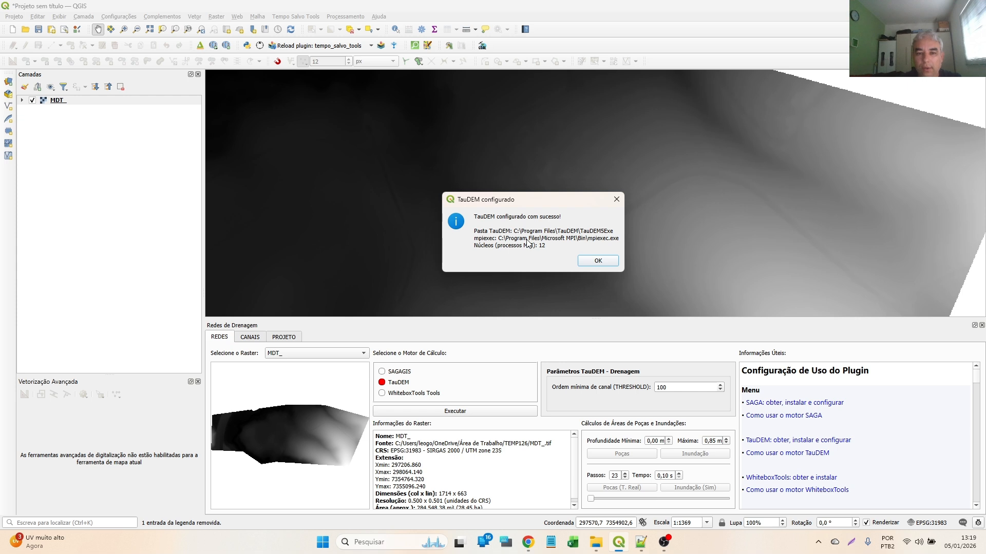
click(598, 261)
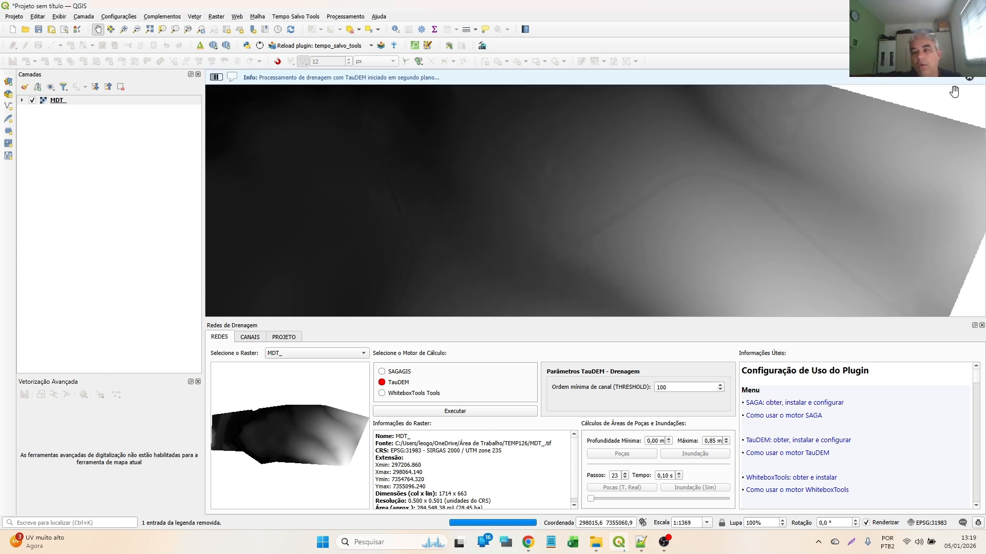
click(969, 78)
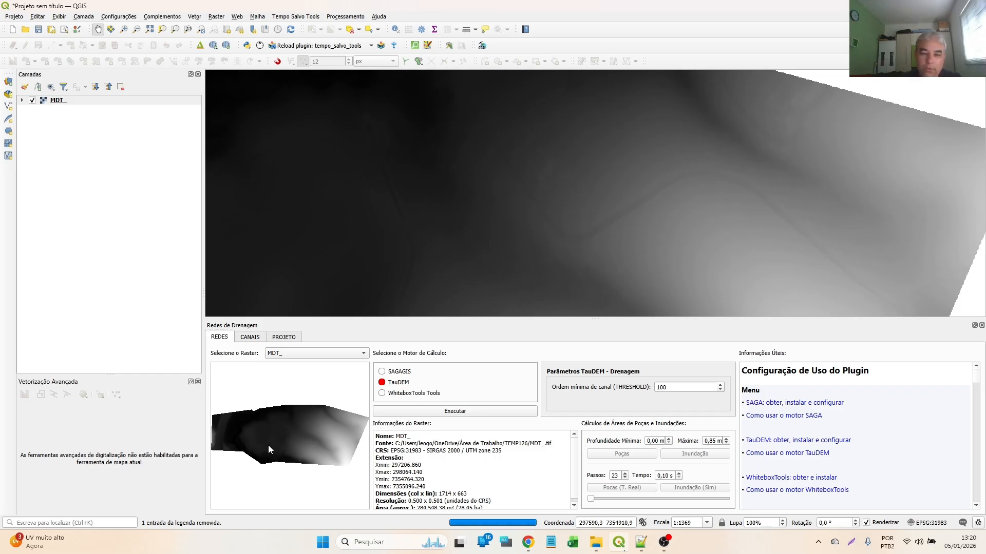
- Check the raster's CRS and assign EPSG:31983 - SIRGAS 2000 / UTM zone 23S to the MDT_ - Rede de drenagem (TauDEM) layer
scroll(432, 470, down, 1)
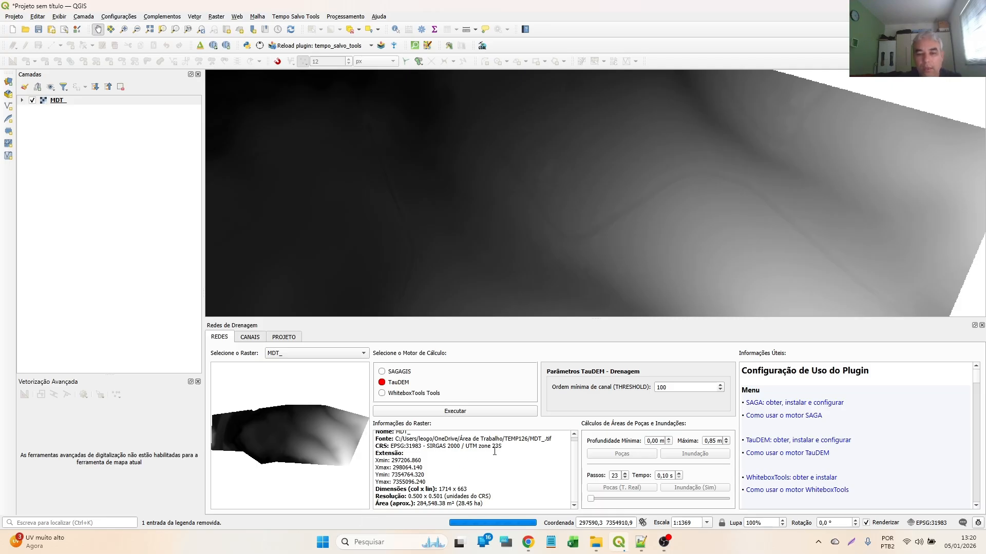
drag(481, 446, 373, 447)
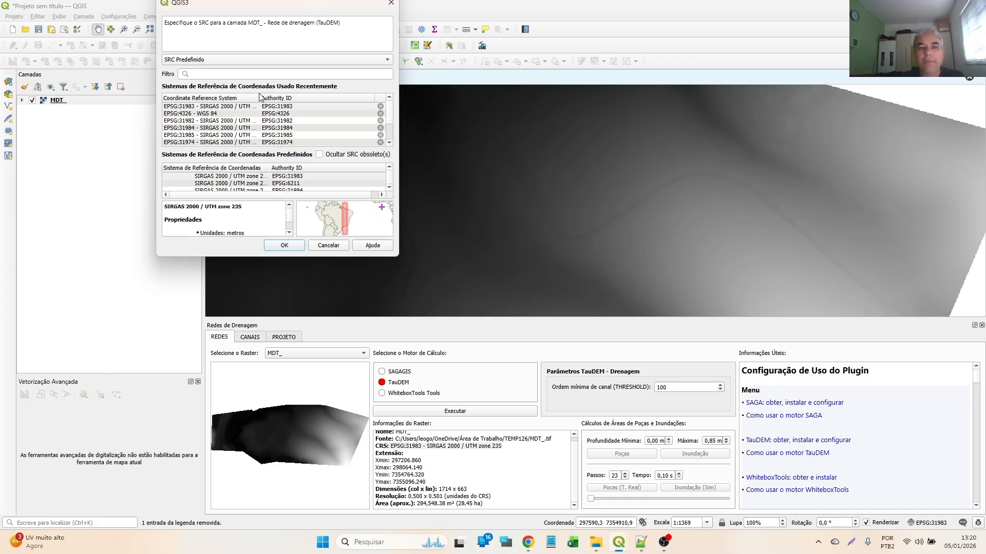
drag(261, 96, 307, 96)
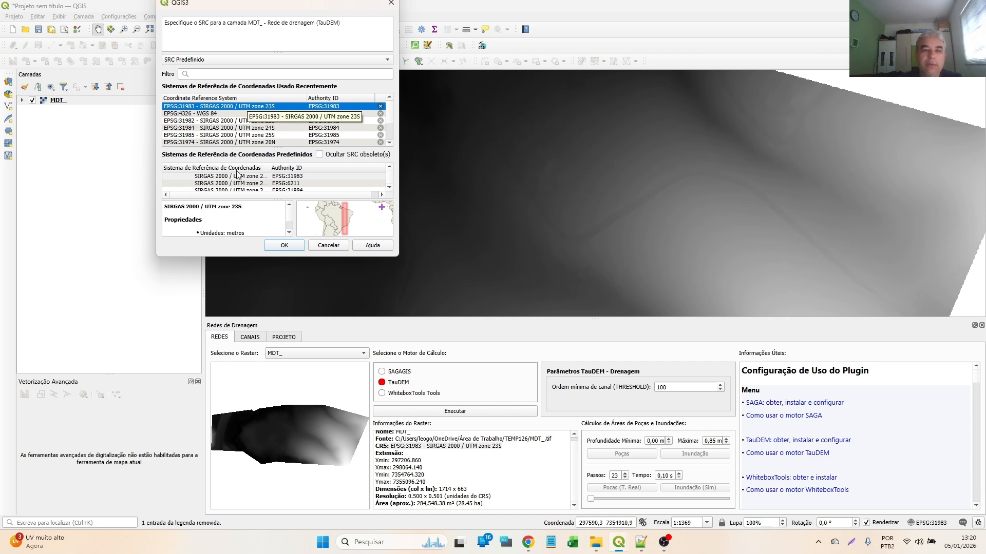
click(284, 245)
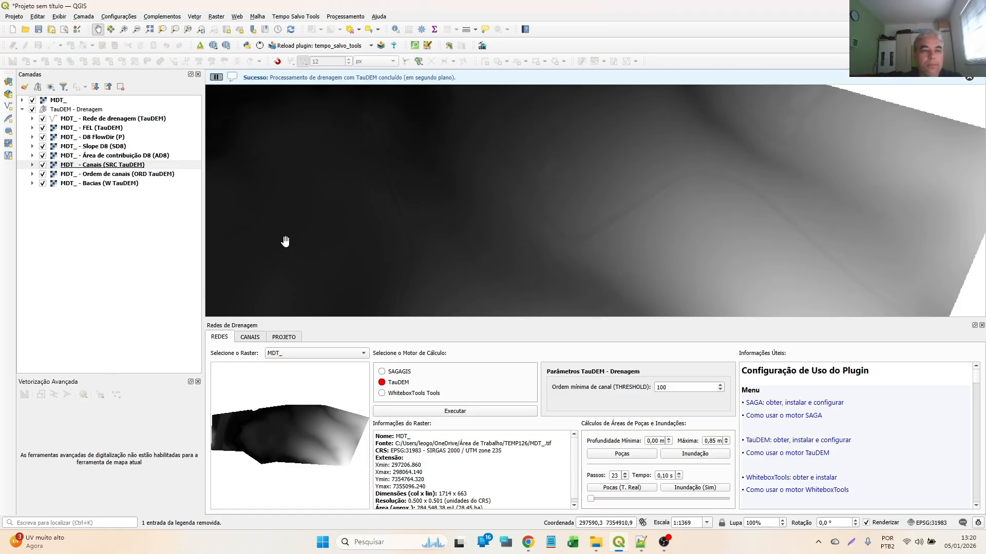
- Place the MDT_ raster below the TauDEM - Drenagem group and inspect the generated drainage network
drag(52, 100, 84, 180)
scroll(683, 221, down, 1)
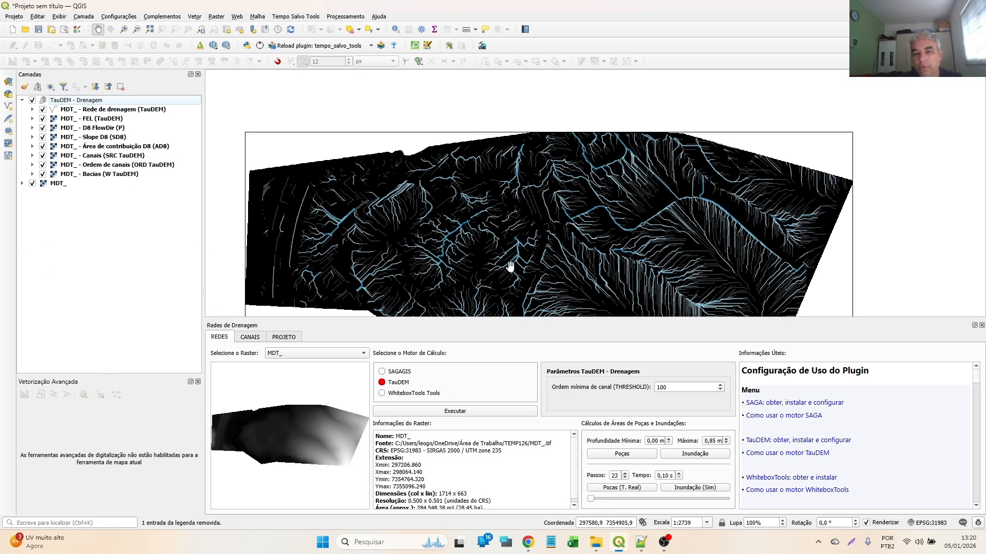
drag(509, 267, 522, 215)
scroll(652, 223, up, 1)
scroll(637, 212, up, 1)
scroll(659, 226, down, 3)
scroll(655, 222, up, 2)
scroll(470, 186, down, 1)
drag(416, 173, 478, 181)
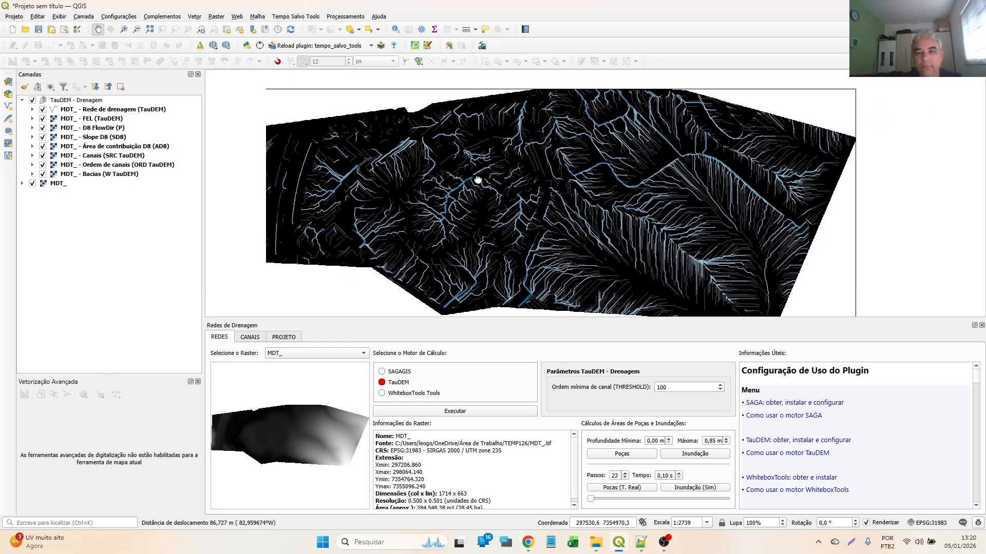
- Hide all TauDEM output rasters from FEL to Bacias, keeping only Rede de drenagem visible over the MDT_ raster
click(42, 110)
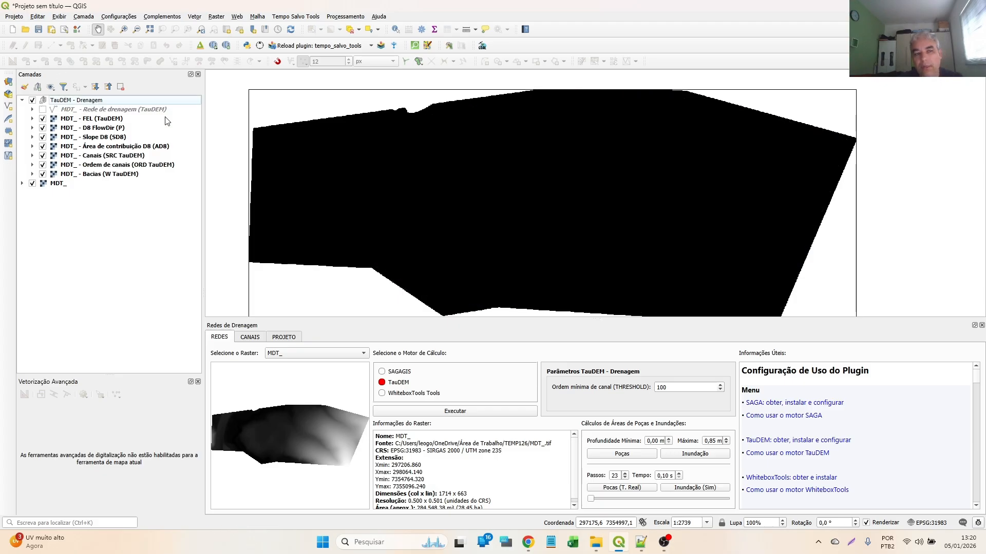
click(42, 119)
click(43, 128)
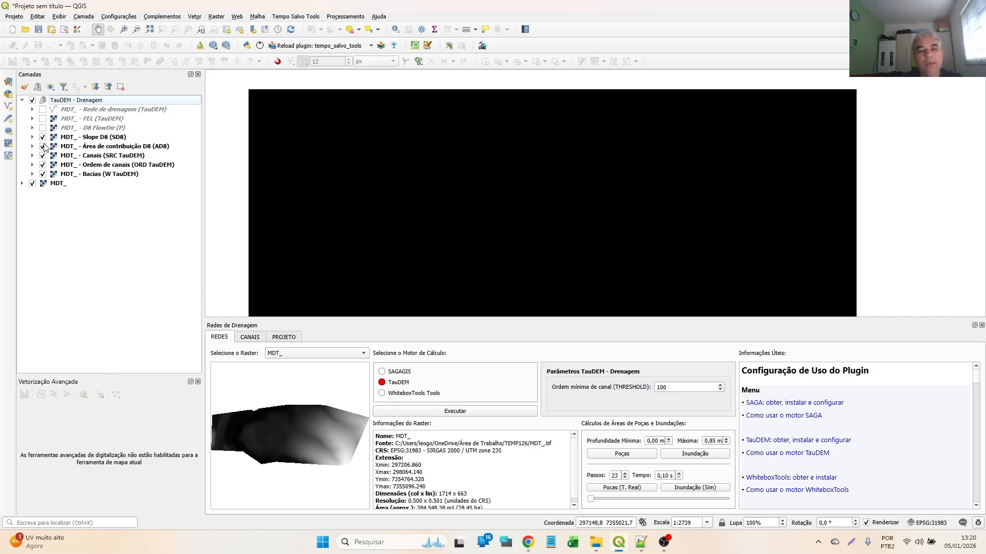
click(43, 137)
click(43, 147)
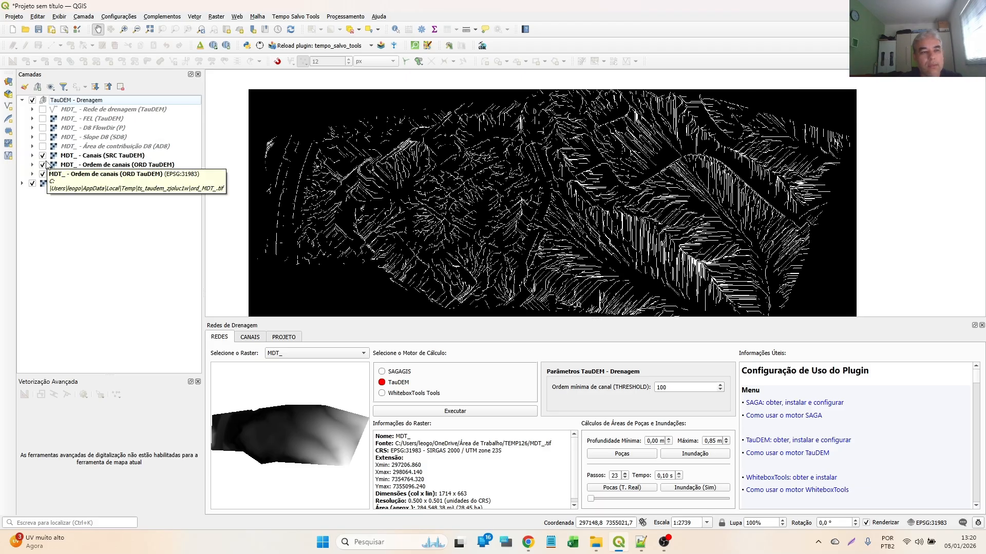
click(43, 156)
click(43, 165)
click(43, 174)
click(43, 109)
- Review the TauDEM drainage network over the terrain and start the flood simulation with a maximum depth of 0.85 m
scroll(585, 191, up, 2)
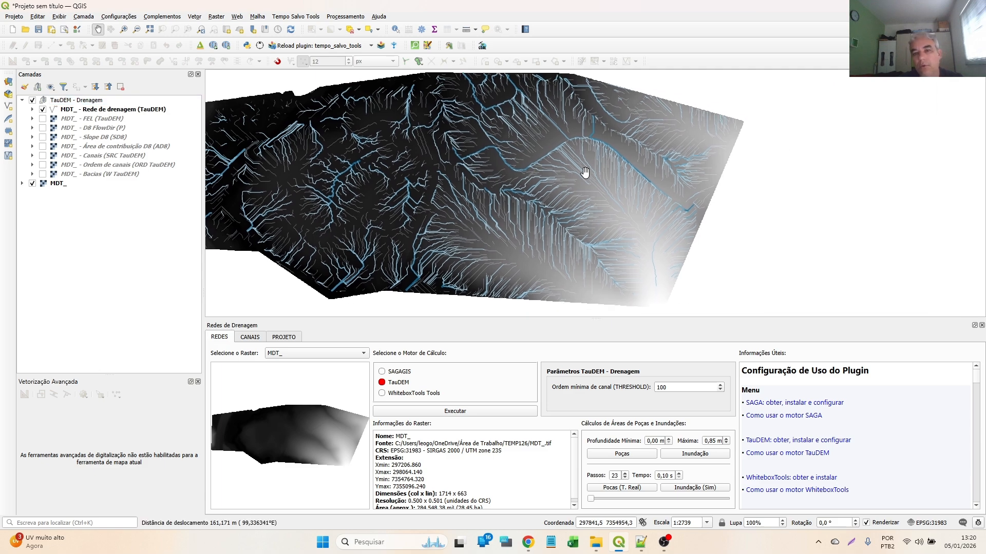
scroll(625, 178, down, 2)
scroll(490, 192, up, 2)
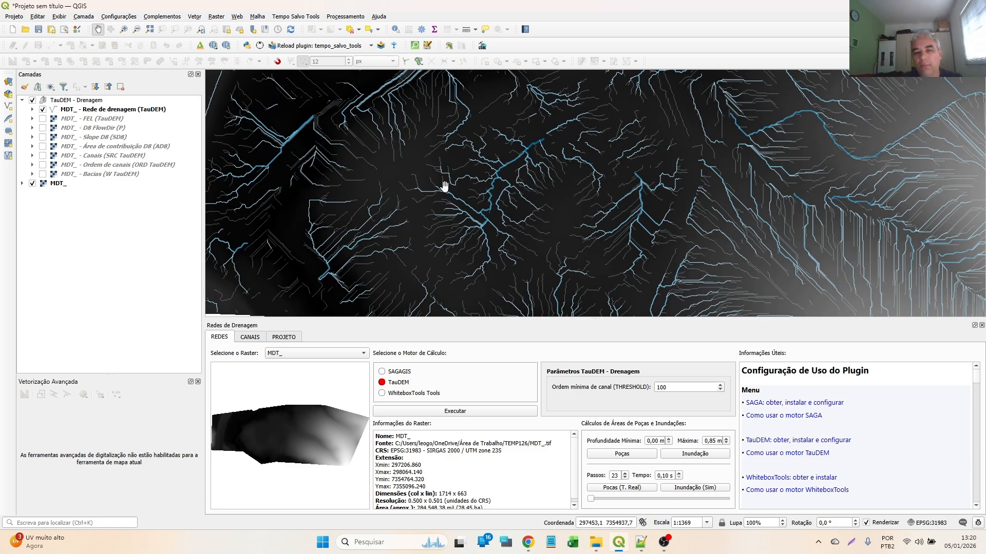
scroll(554, 207, down, 1)
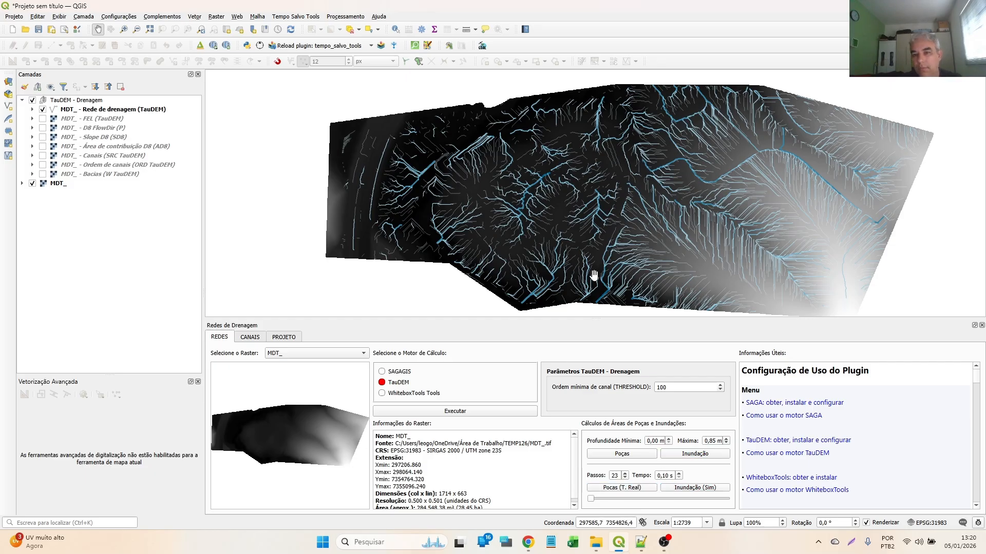
drag(562, 226, 439, 191)
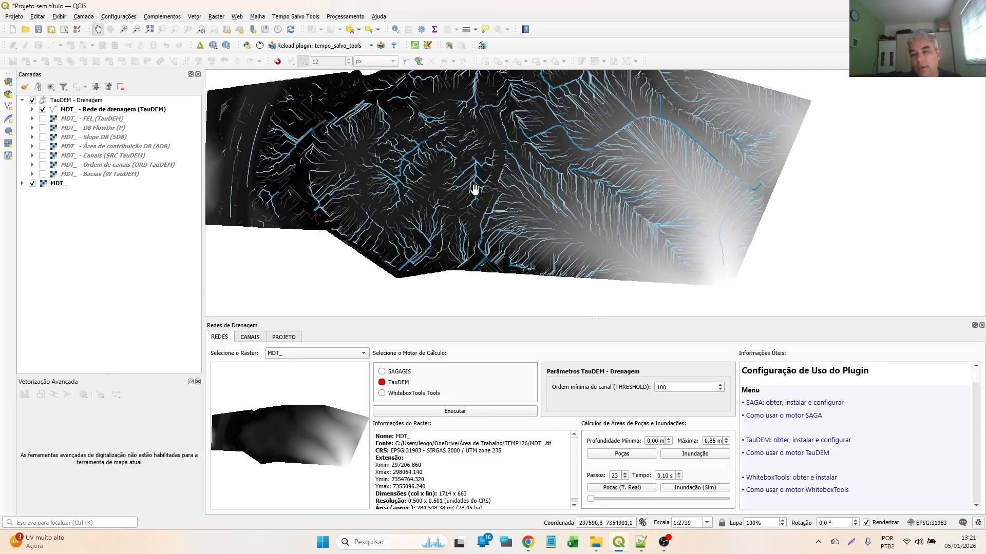
drag(488, 148, 561, 171)
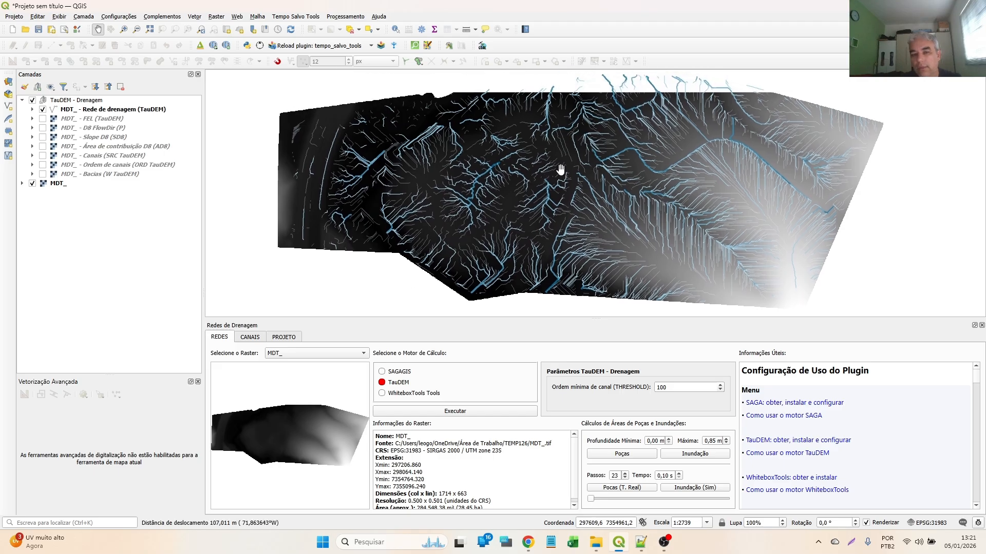
click(694, 488)
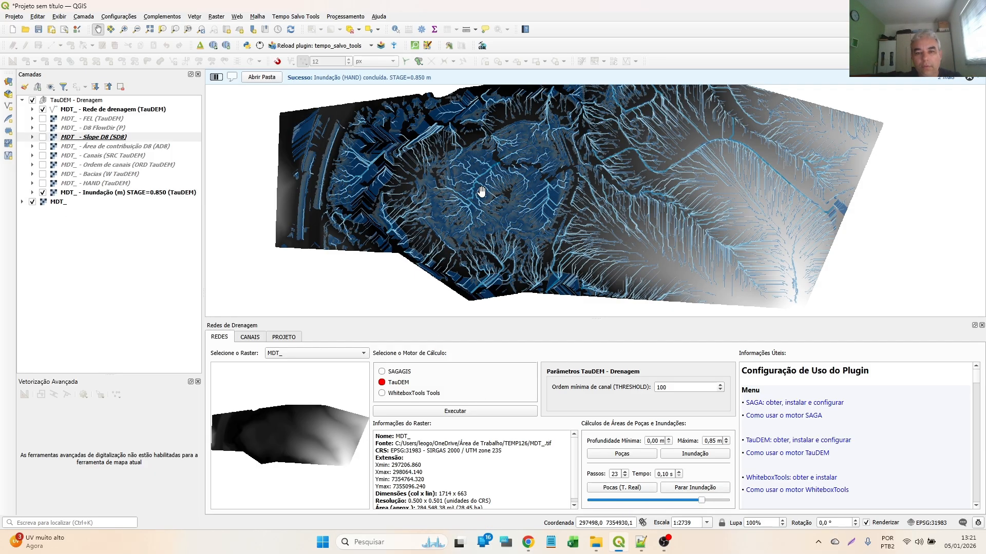
- Examine the animated TauDEM flood close up along the channels across the whole terrain
scroll(534, 205, up, 2)
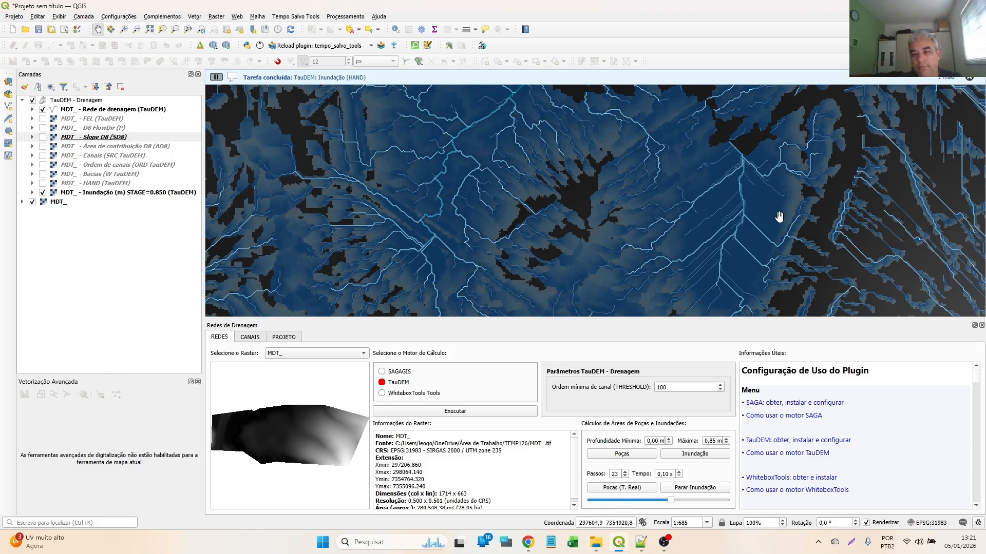
drag(793, 226, 182, 180)
drag(576, 209, 269, 172)
scroll(268, 172, up, 1)
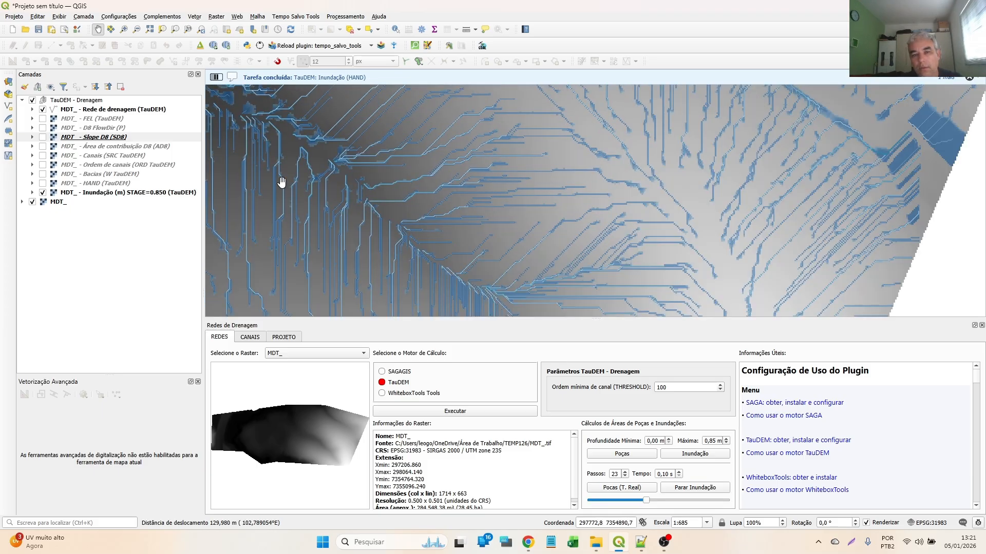
drag(333, 229, 823, 245)
scroll(673, 232, down, 2)
drag(451, 198, 636, 209)
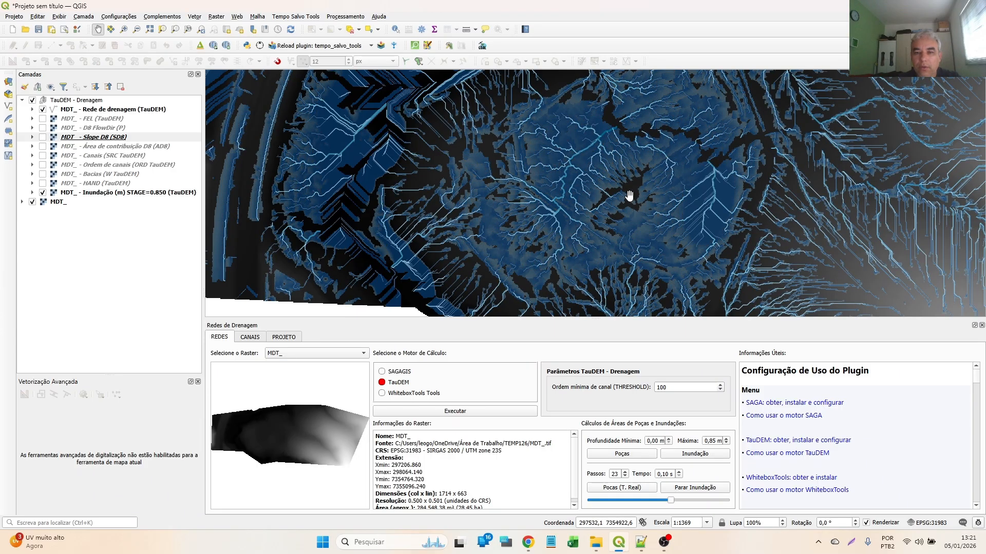
- Inspect the flood close up around the densest channel networks and stop the flood simulation
scroll(701, 189, up, 1)
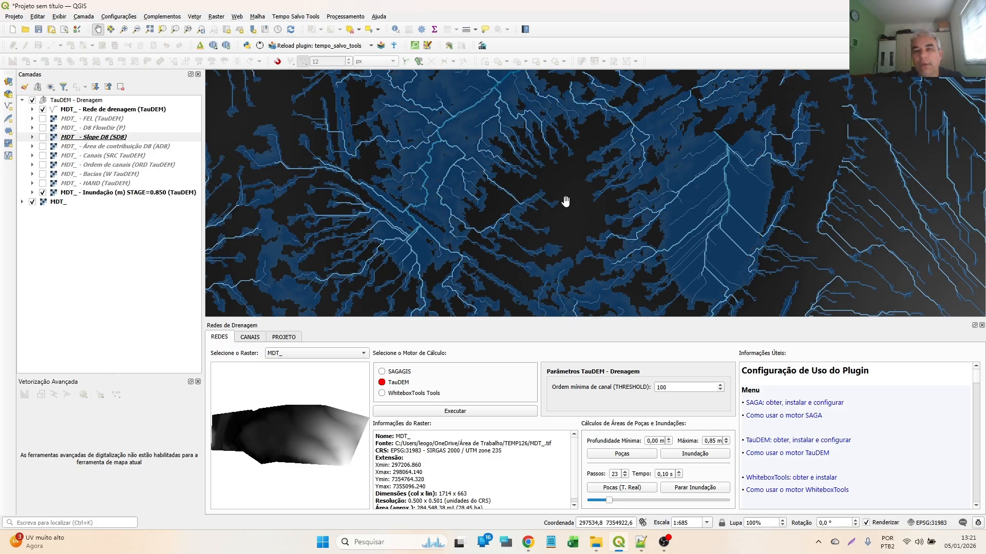
drag(459, 222, 466, 117)
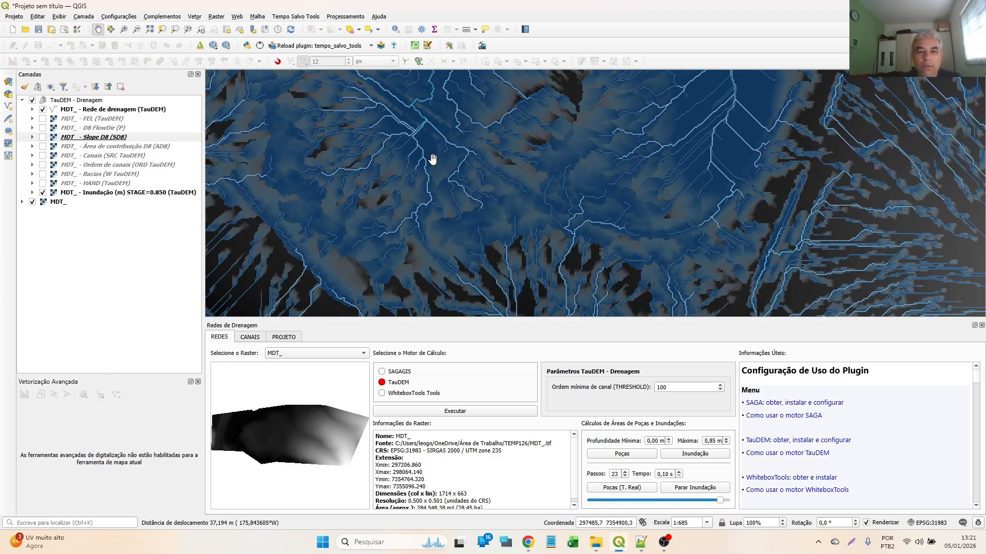
drag(443, 180, 440, 143)
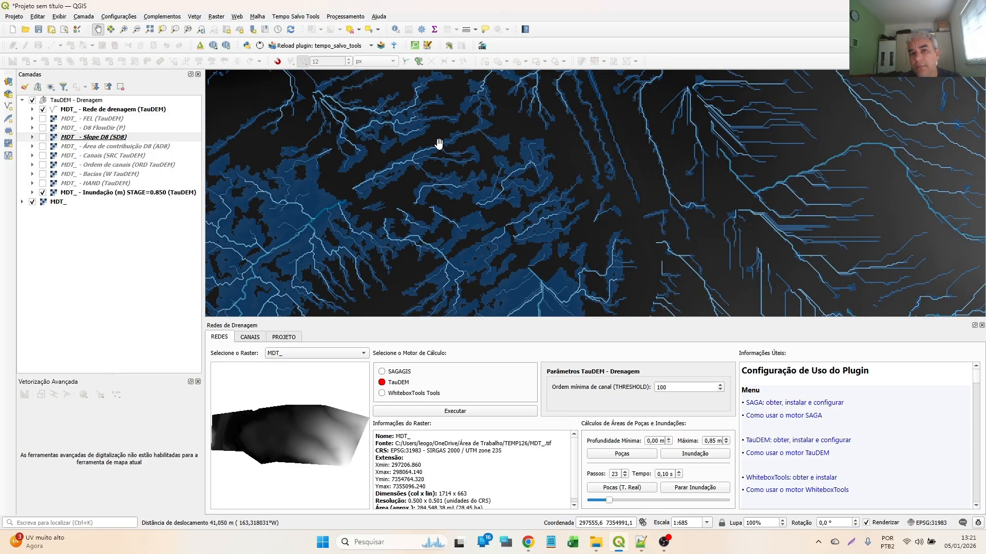
drag(439, 143, 559, 149)
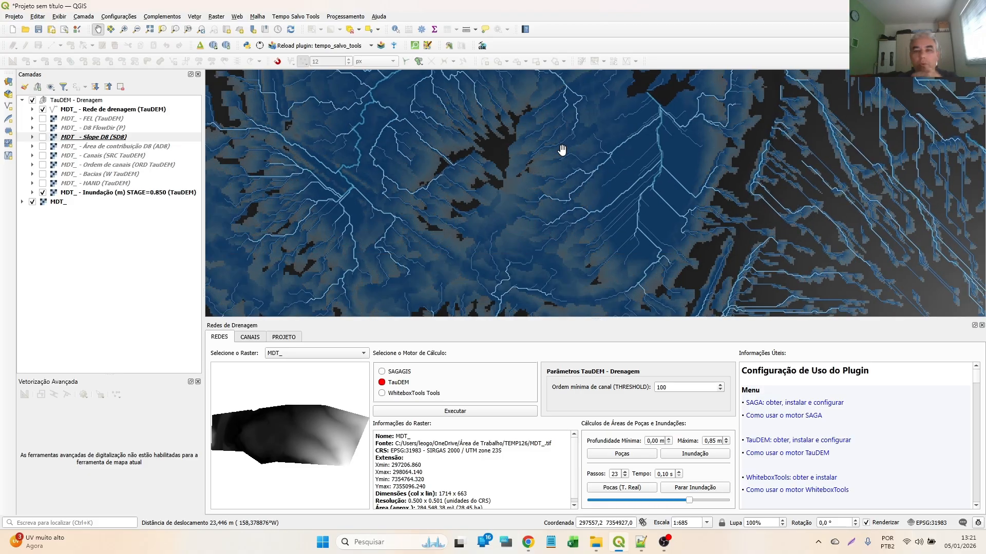
drag(372, 257, 423, 185)
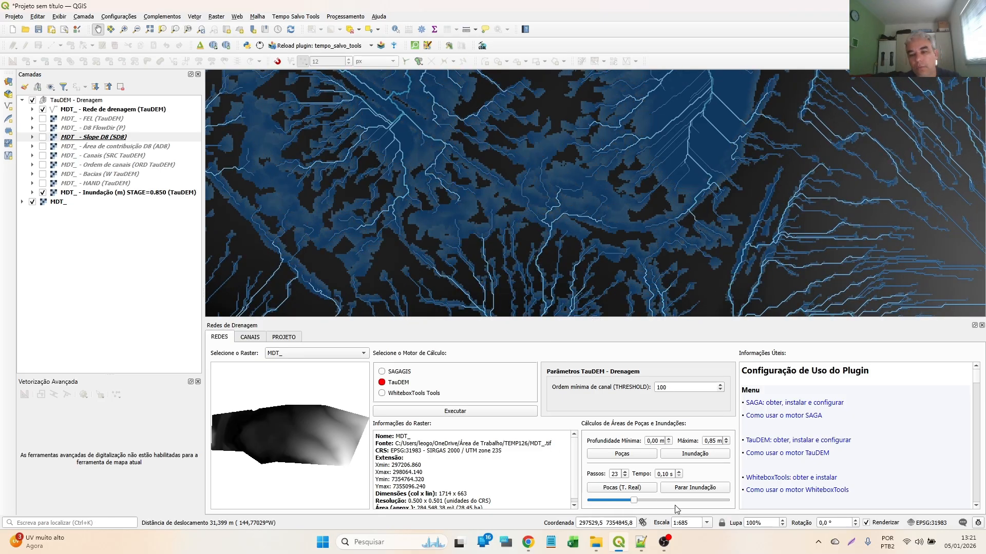
click(685, 490)
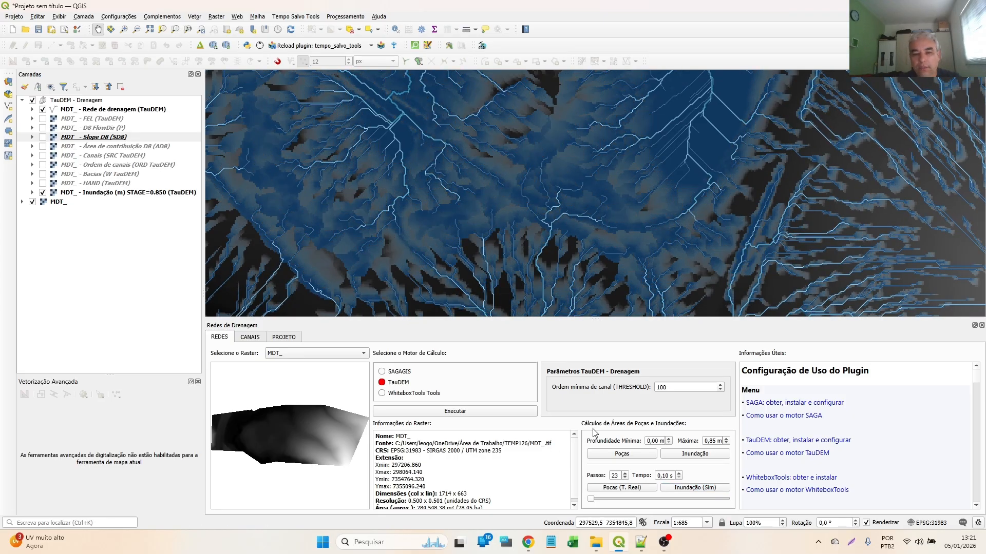
- Remove the TauDEM - Drenagem group with all its layers from the project
click(62, 100)
click(121, 86)
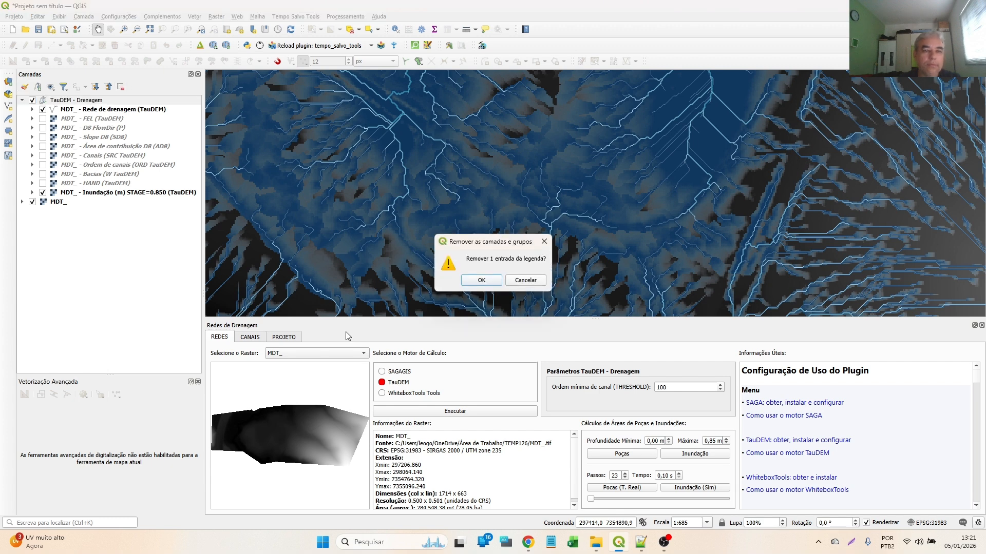
click(479, 282)
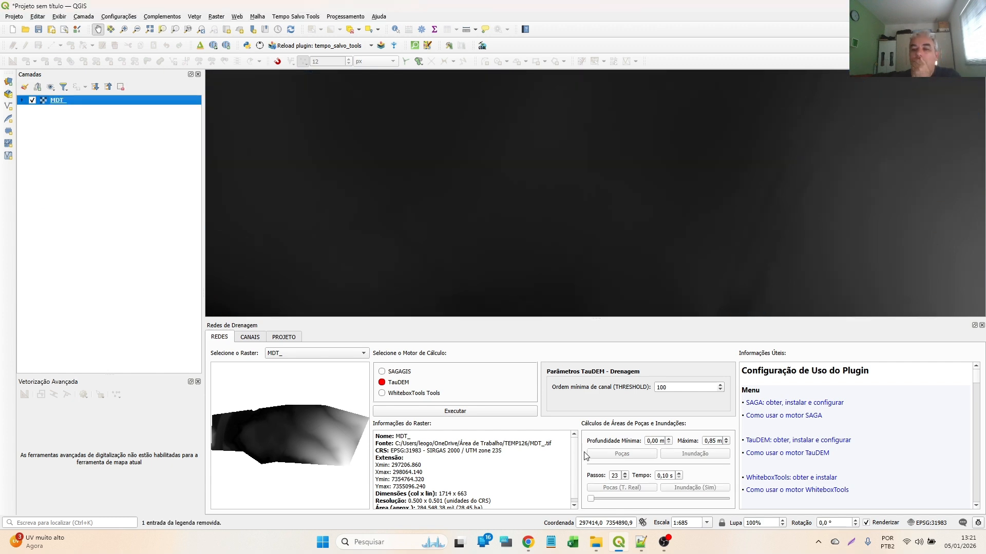
- Run the WhiteboxTools drainage processing on the MDT_ raster with simple basins, assigning EPSG:31983 to the vector drainage network
click(424, 396)
scroll(434, 285, down, 2)
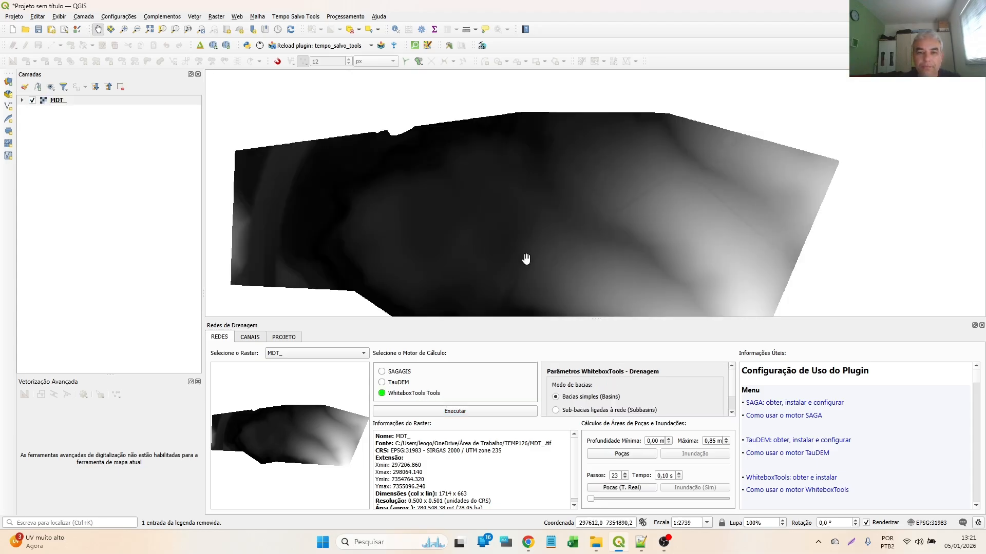
drag(536, 264, 551, 216)
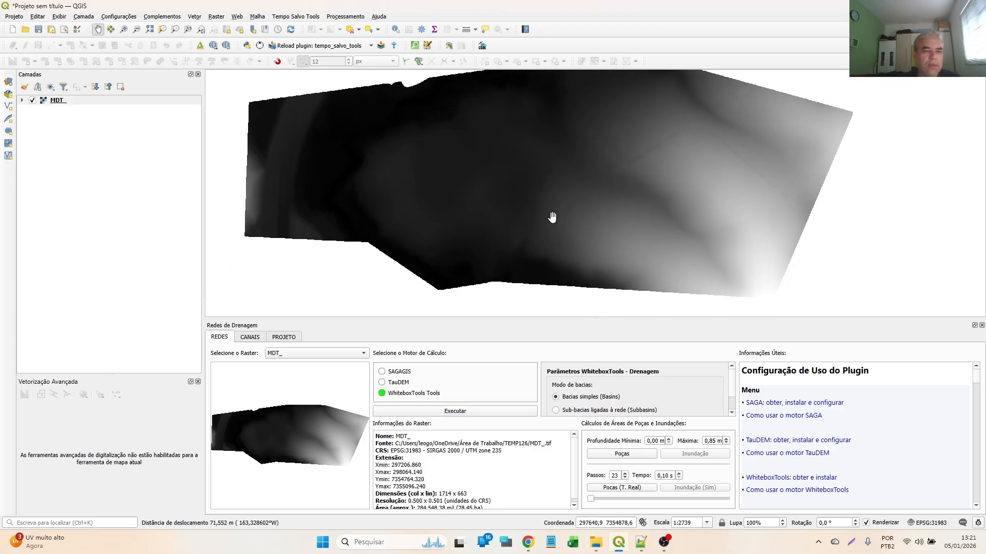
click(446, 414)
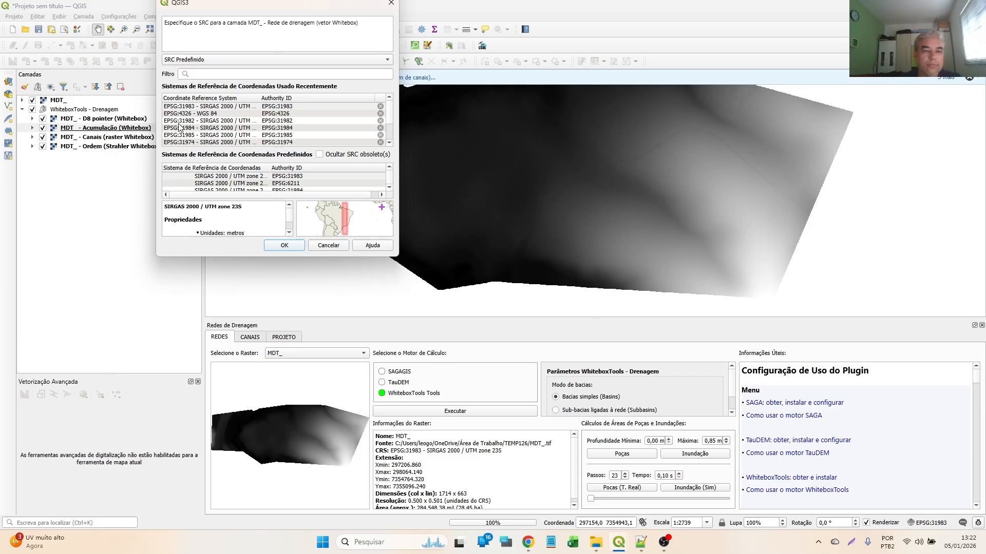
click(206, 106)
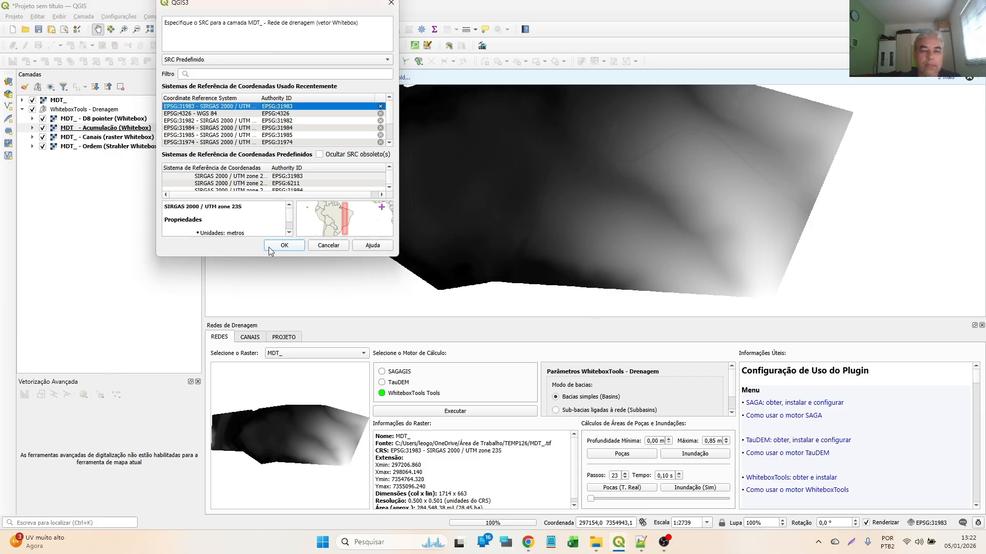
click(268, 247)
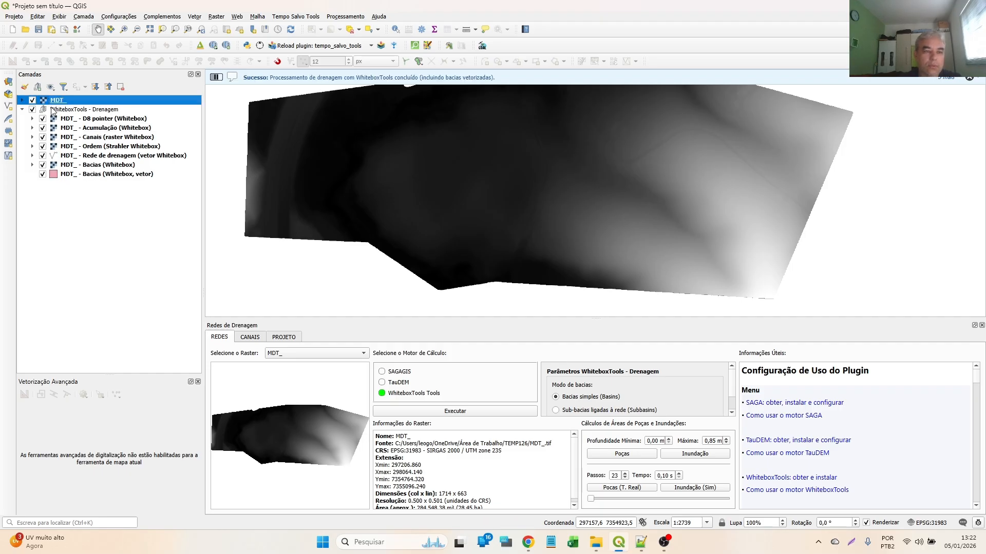
- Place the MDT_ raster below the WhiteboxTools - Drenagem group and hide each Whitebox output from D8 pointer to the vector basins
drag(52, 100, 58, 226)
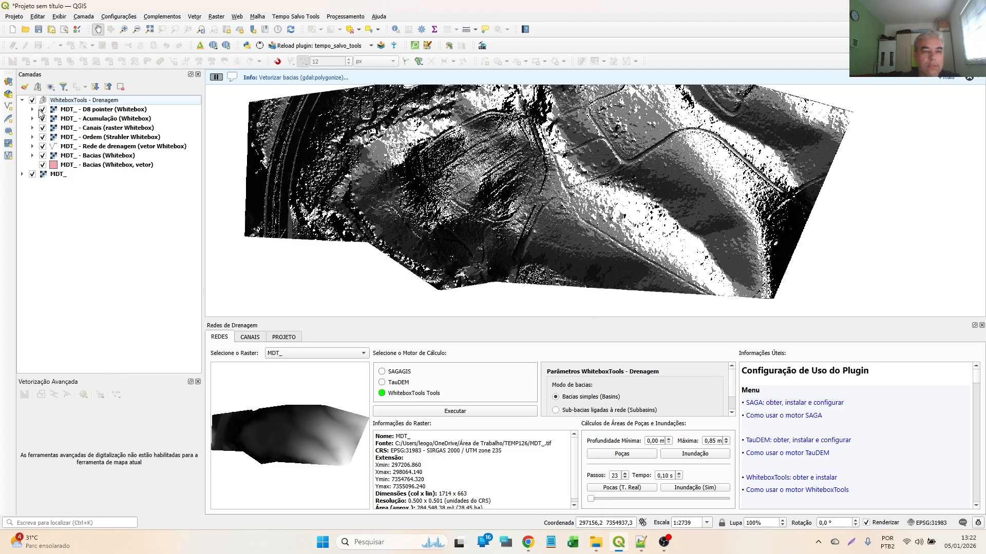
click(42, 110)
click(42, 119)
click(43, 128)
click(42, 138)
click(44, 146)
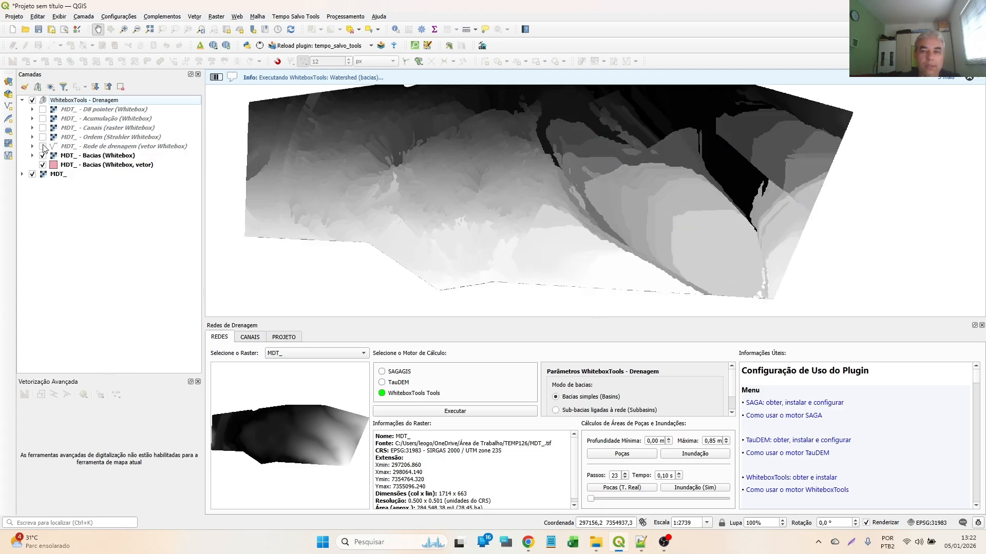
click(43, 155)
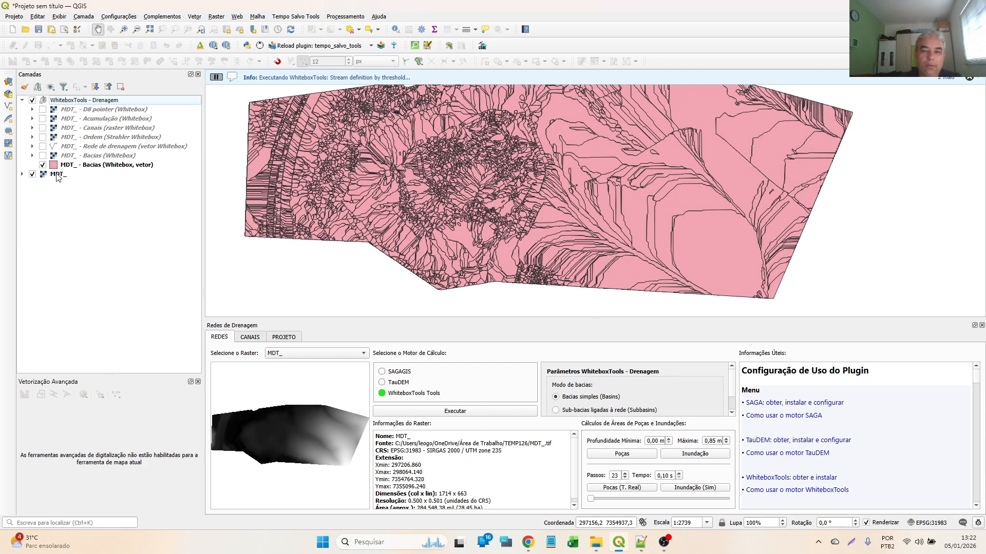
click(42, 165)
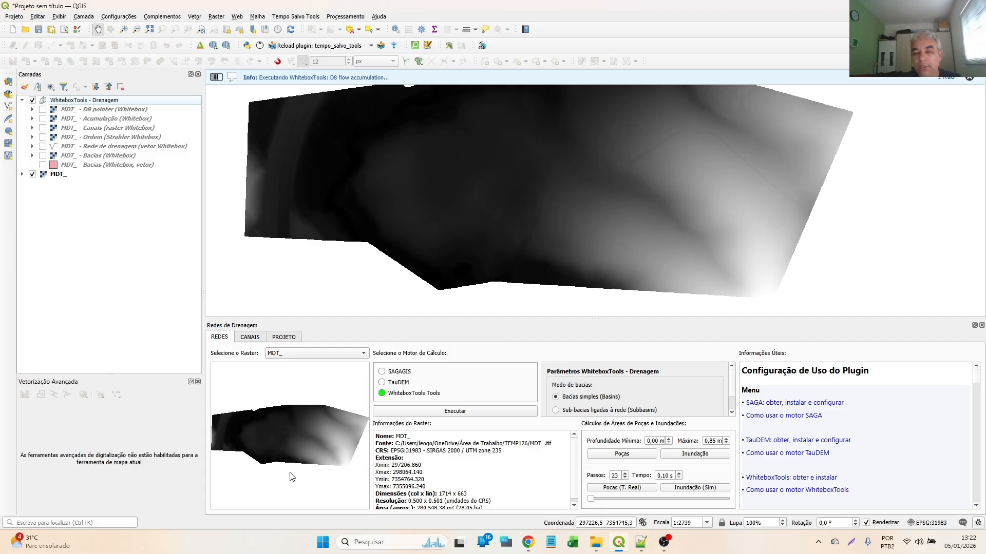
- Set the WhiteboxTools basin mode to Sub-bacias ligadas à rede (Subbasins) and check its threshold parameter
scroll(612, 403, down, 1)
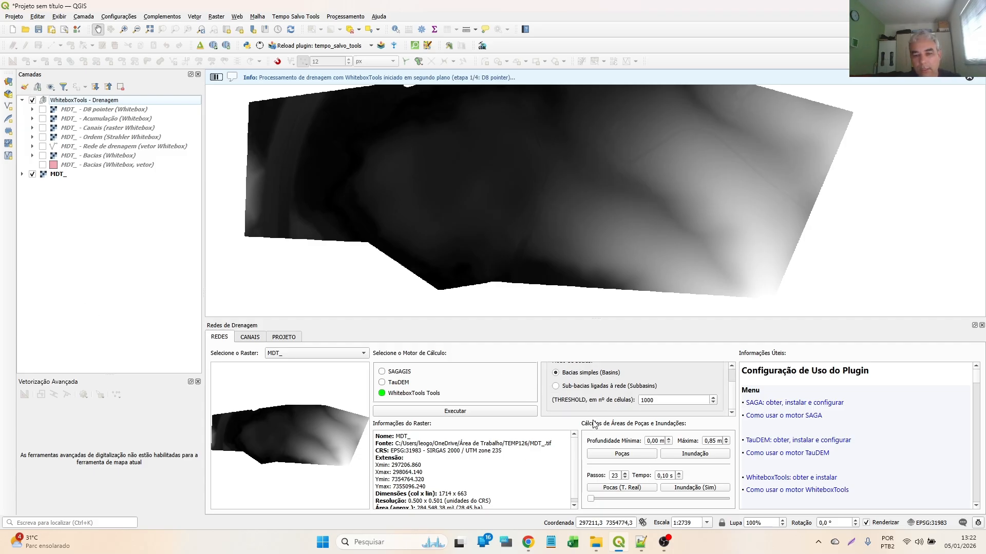
scroll(605, 394, up, 1)
click(624, 409)
scroll(624, 406, down, 1)
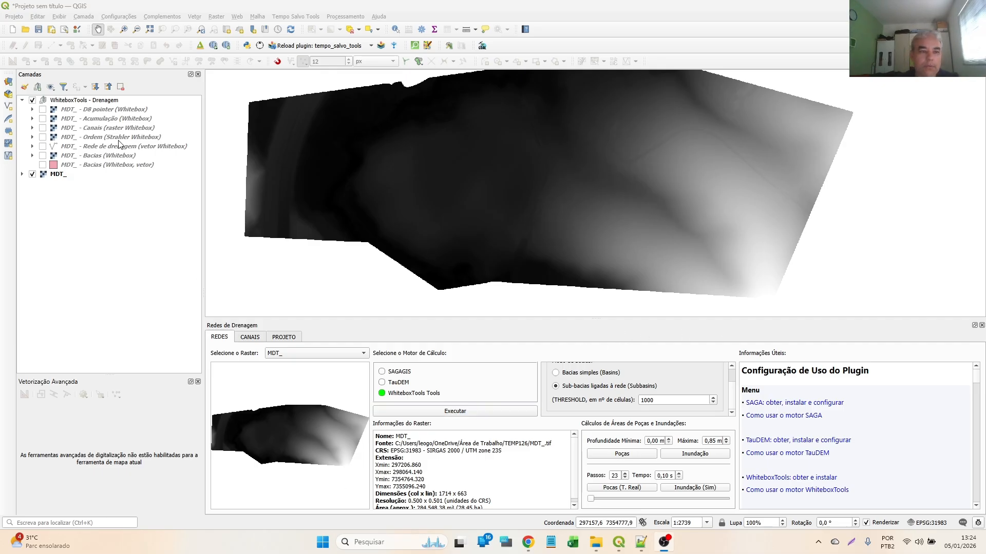
- Remove the WhiteboxTools - Drenagem group with all its layers, leaving only the MDT_ raster
click(93, 102)
click(120, 87)
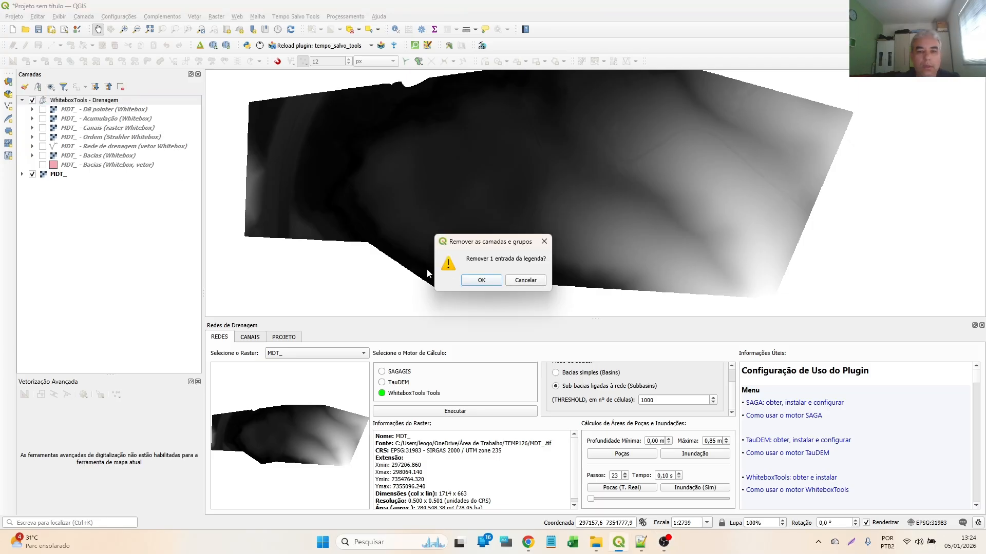
click(502, 280)
- Switch the plugin from the drainage networks section to the channel design section, CANAIS
click(250, 337)
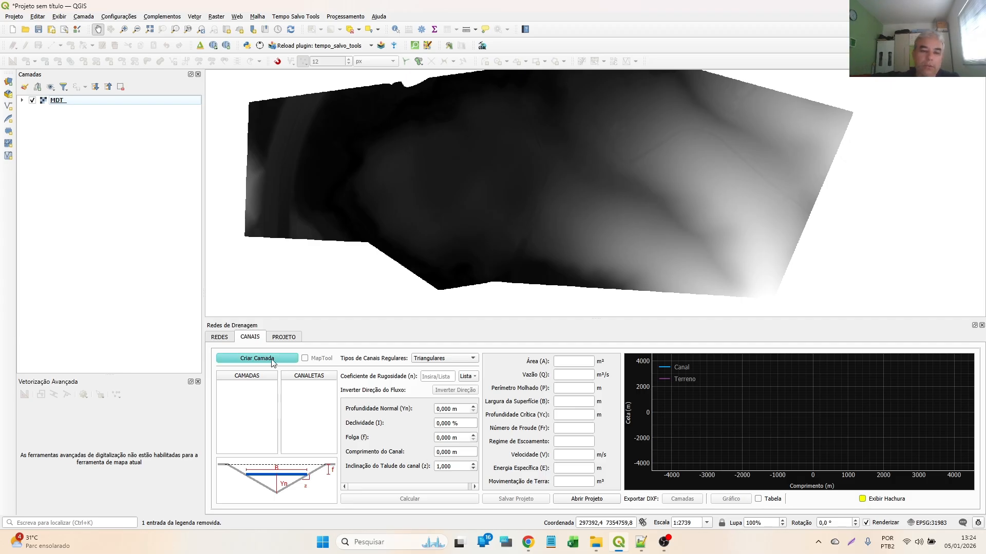
click(229, 340)
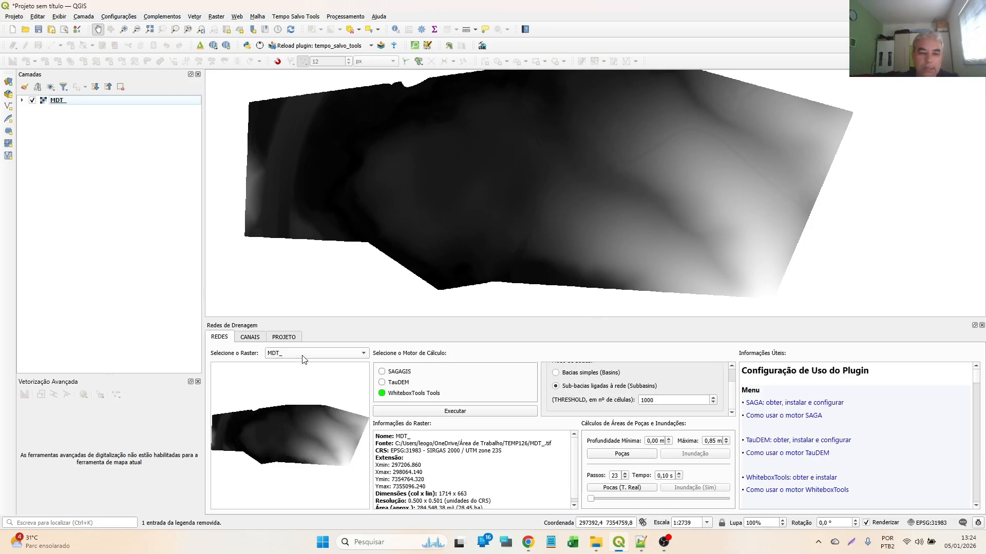
click(249, 339)
- Create a trial triangular channel layer, delete it from the channel layer list and view the available regular channel types
click(241, 362)
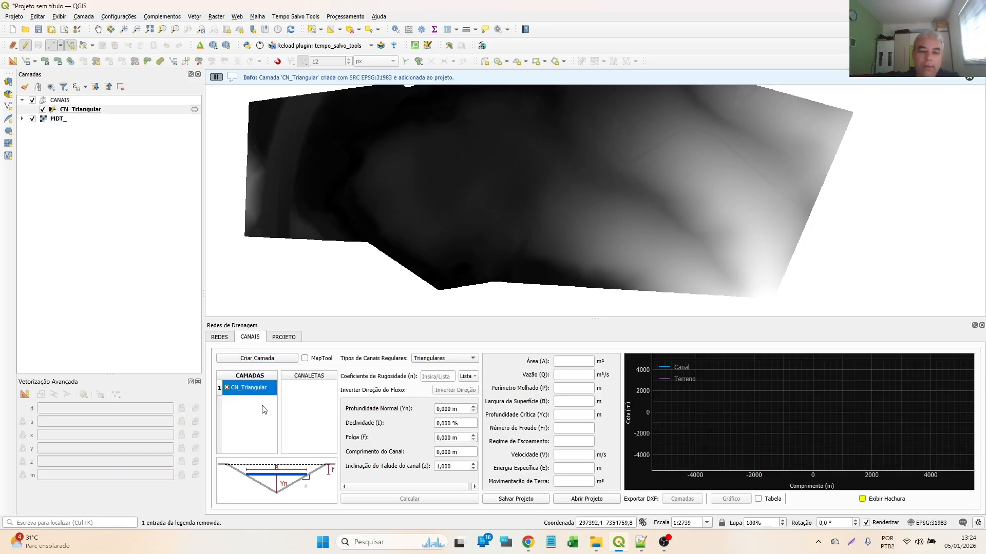
click(227, 387)
click(429, 358)
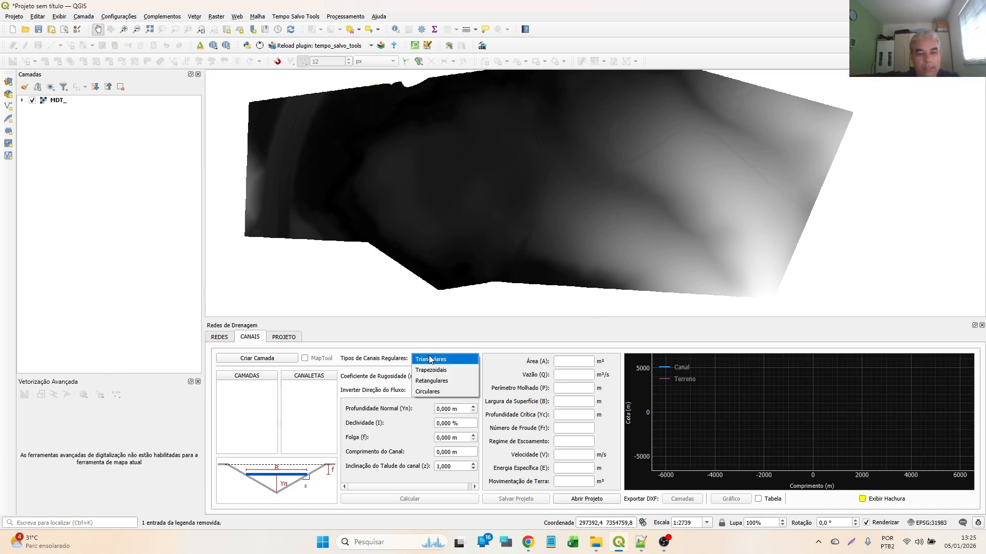
click(432, 370)
click(458, 354)
click(445, 347)
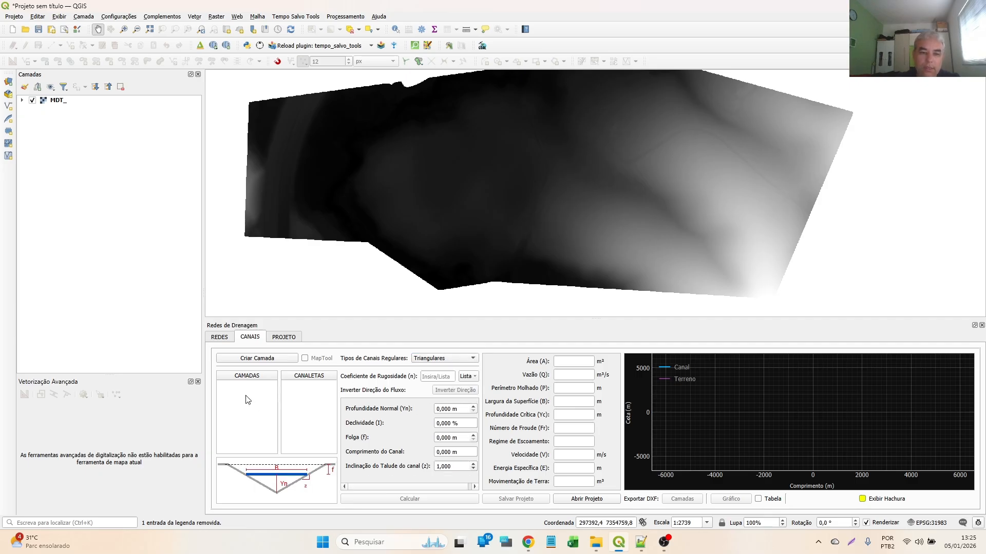
- Create the channel layers CN_Triangular and CN_Trapezoidal using the triangular and trapezoidal channel types
click(240, 359)
click(445, 358)
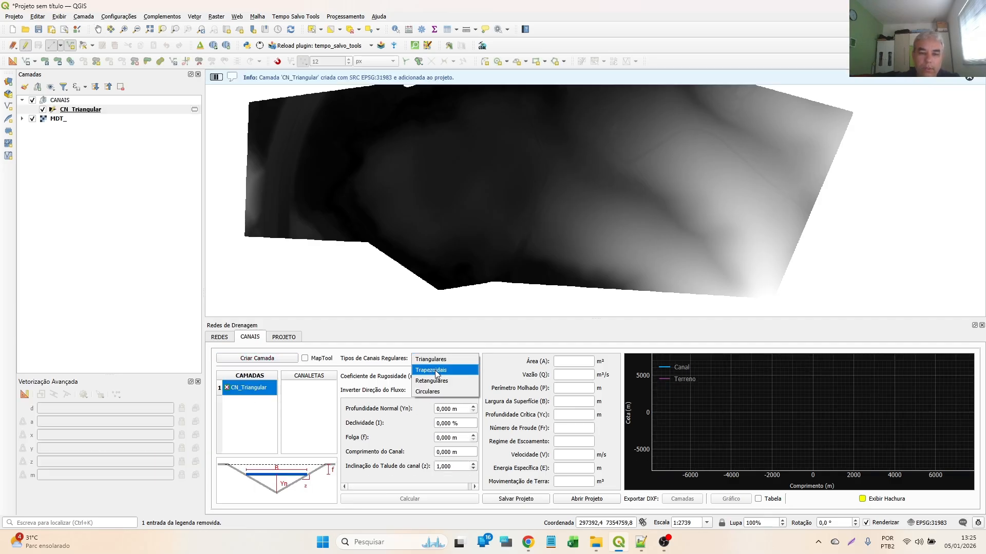
click(432, 370)
click(252, 359)
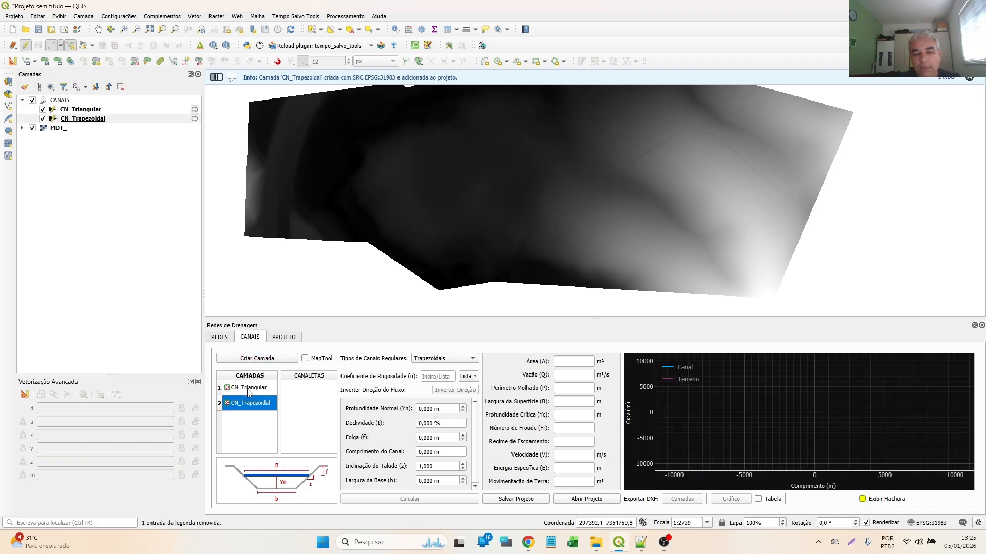
- Draw a straight channel about 134 m long on the CN_Triangular layer with MapTool, running northwest down the eastern slope
click(247, 389)
click(251, 403)
click(255, 393)
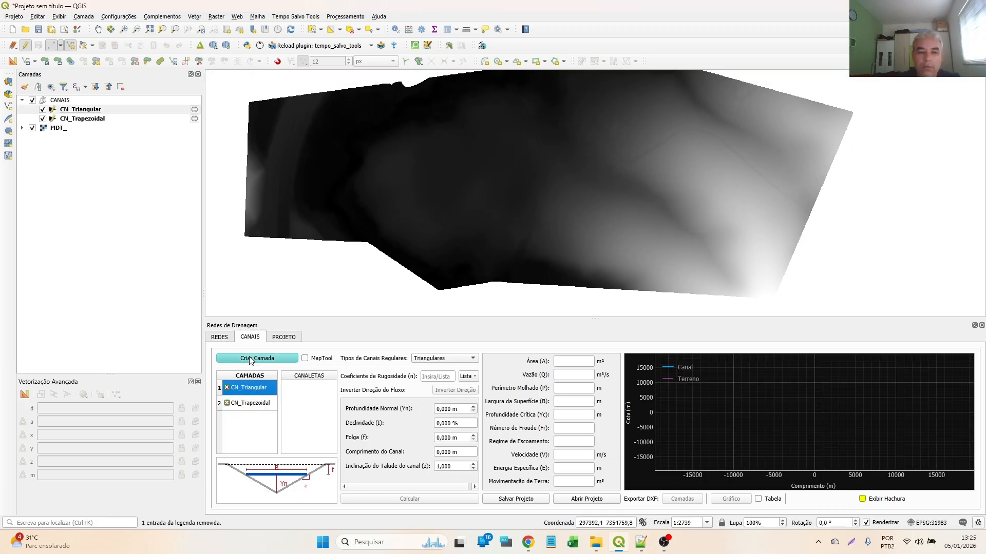
click(305, 359)
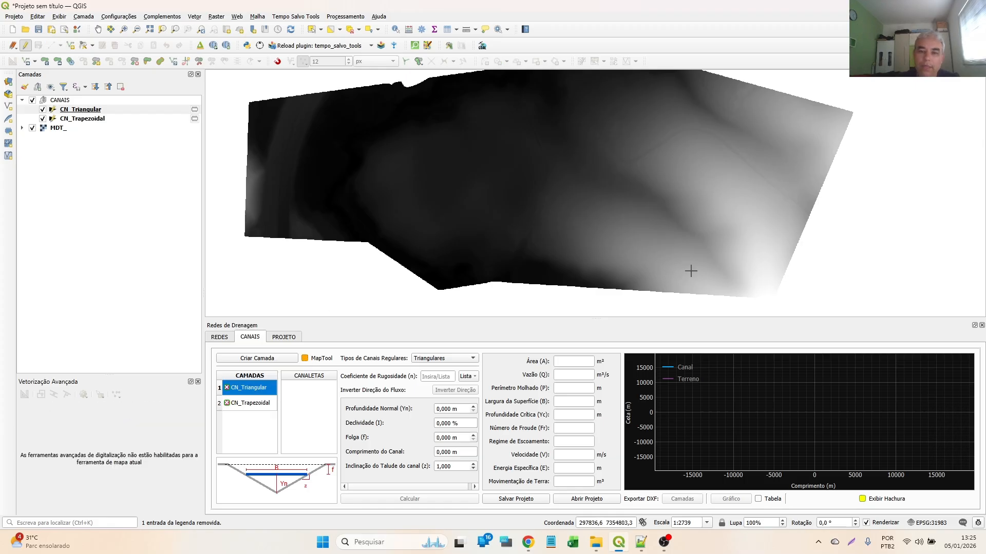
click(703, 256)
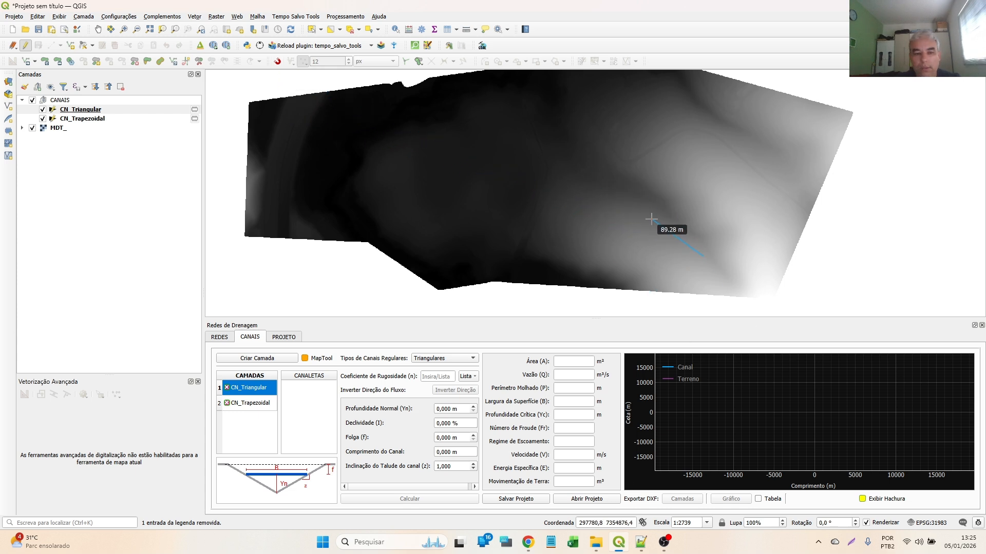
click(634, 190)
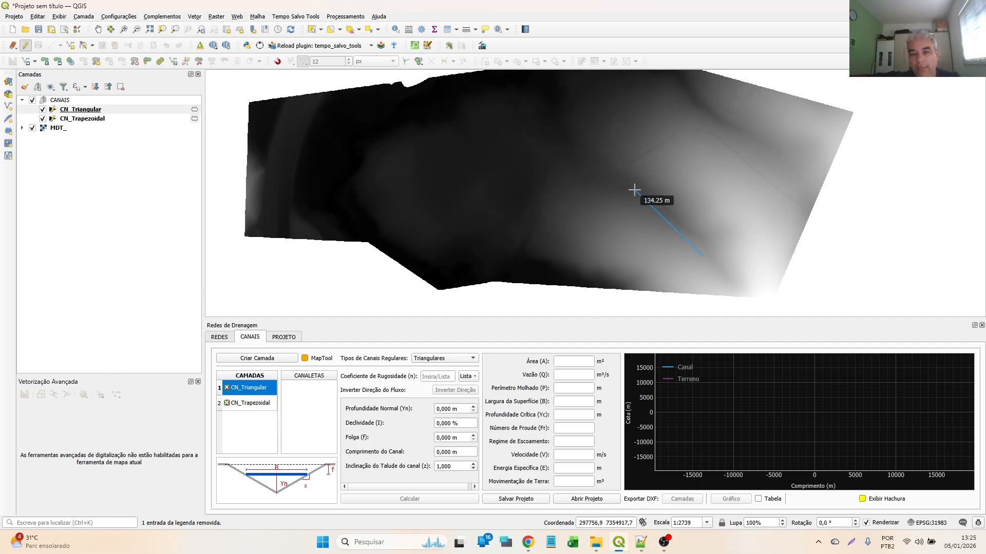
right_click(589, 179)
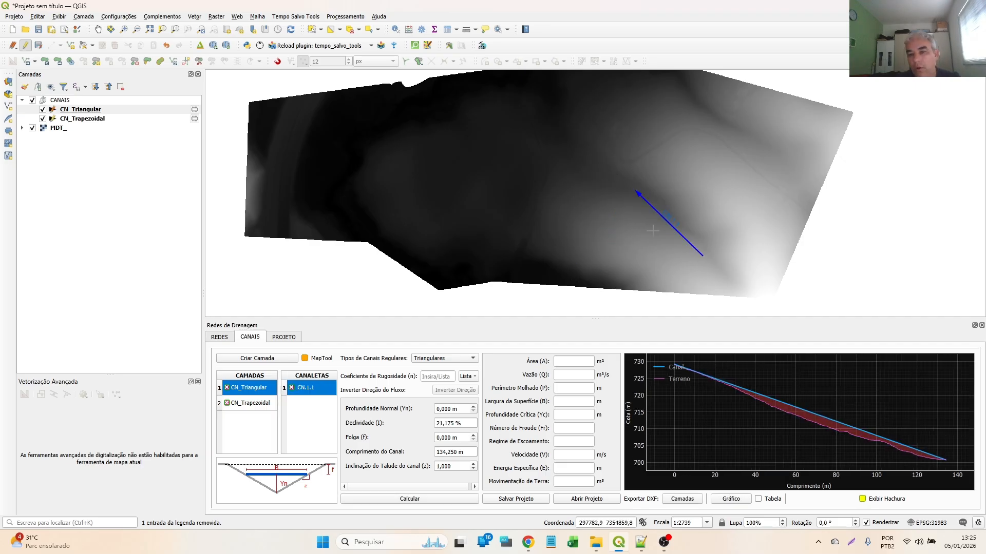
- Draw a second triangular channel about 211 m long through three points, curving northwest from near the first channel's lower end
click(625, 196)
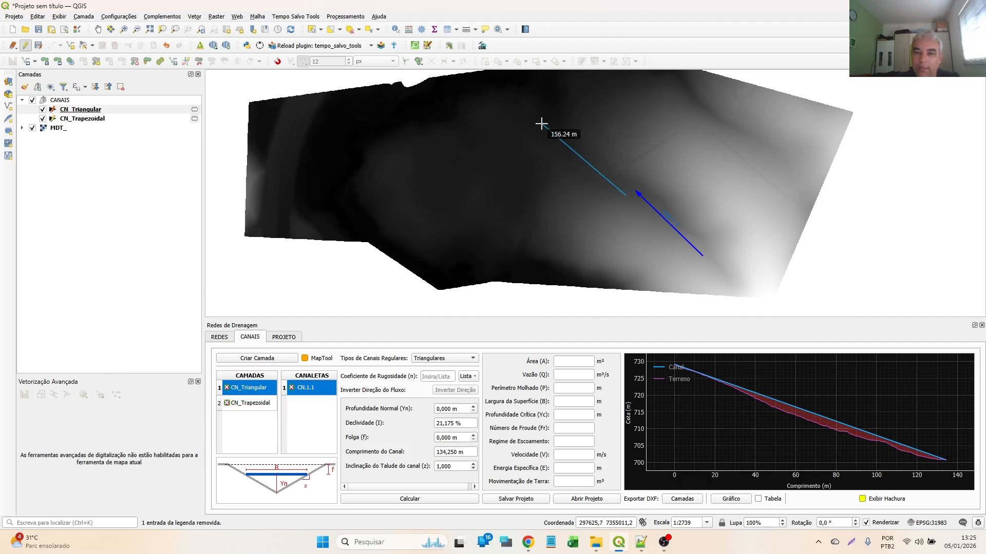
click(565, 129)
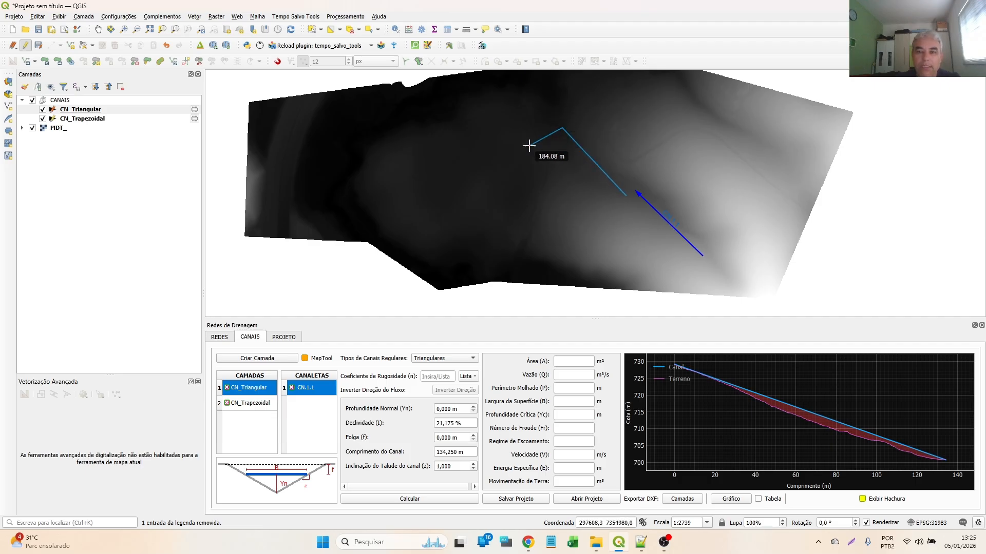
click(510, 136)
right_click(479, 204)
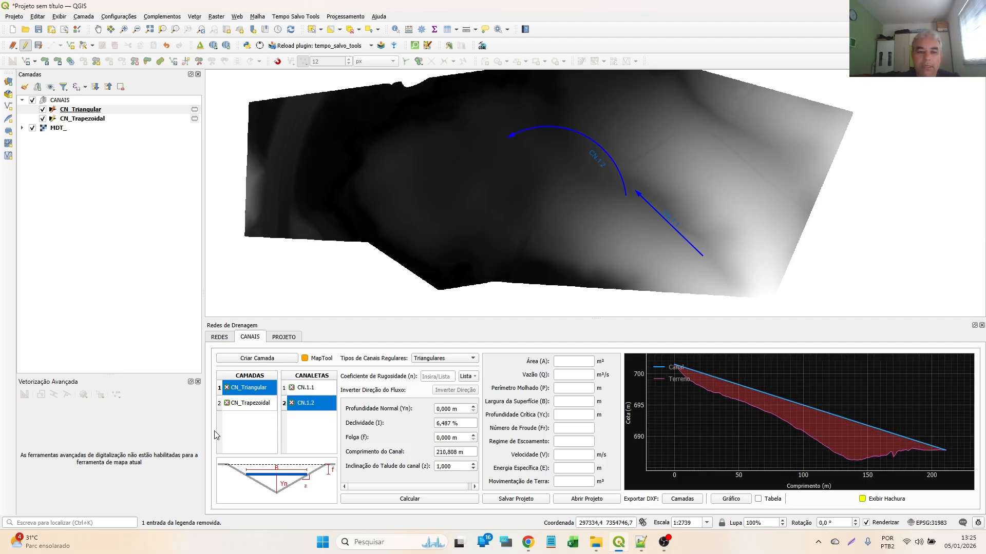
- Delete the curved triangular channel and draw a straight one about 113 m long northwest from the first channel's lower end
click(291, 403)
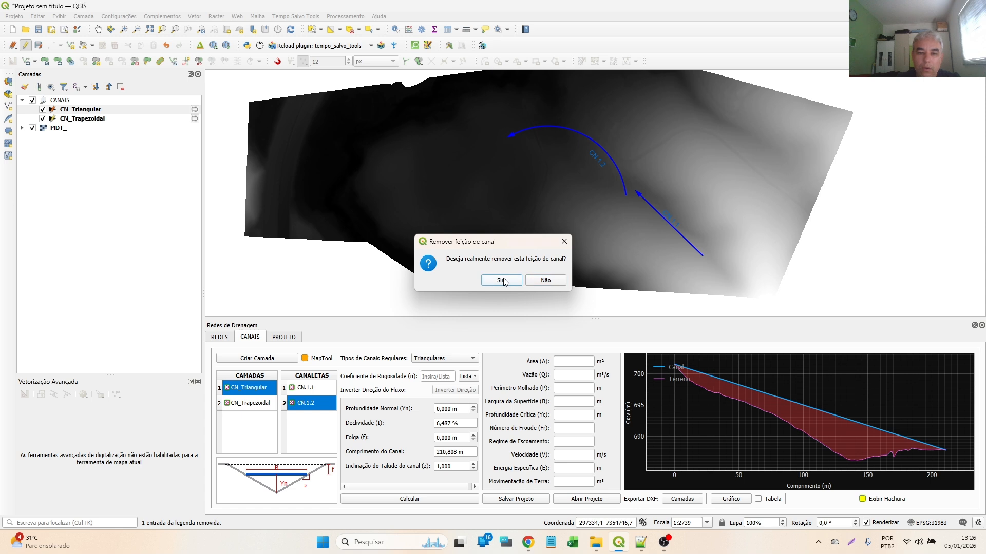
click(504, 278)
click(311, 393)
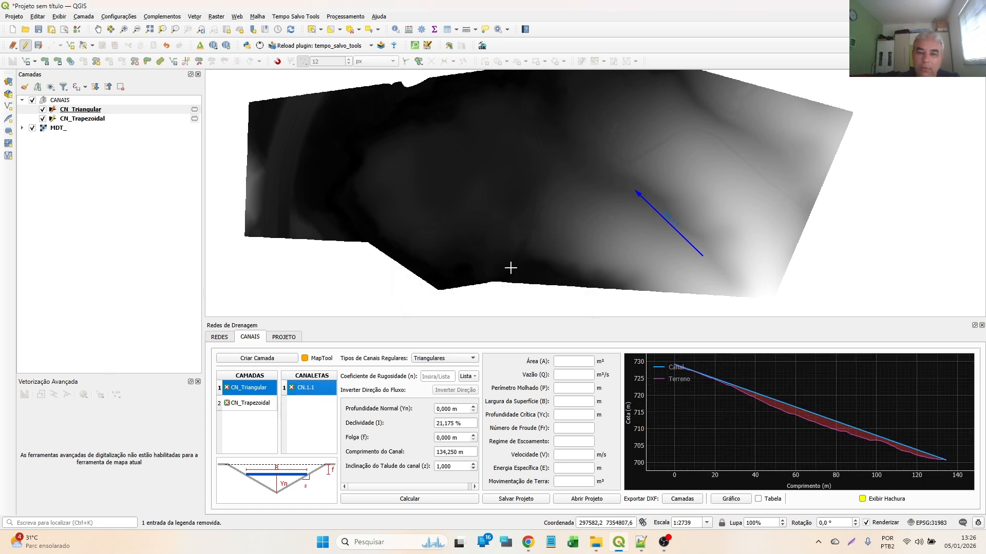
click(636, 193)
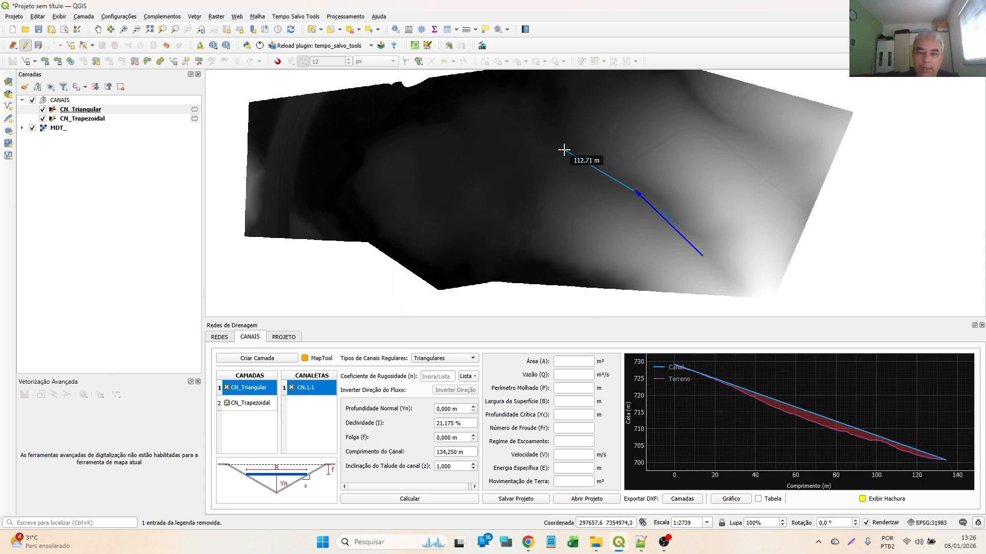
click(563, 150)
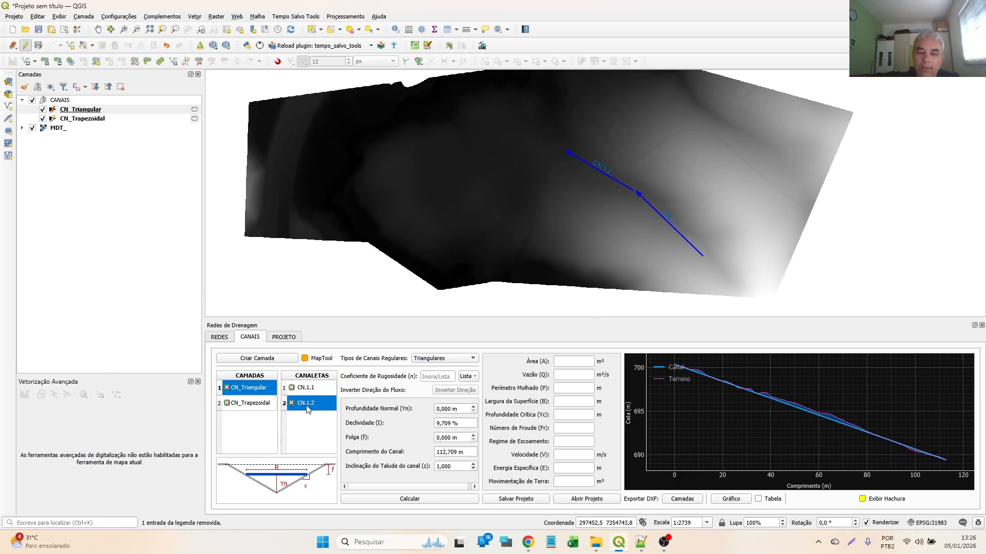
- Draw a straight channel about 175 m long on the CN_Trapezoidal layer, running northwest just southwest of the triangular channels
click(252, 408)
click(623, 232)
click(519, 166)
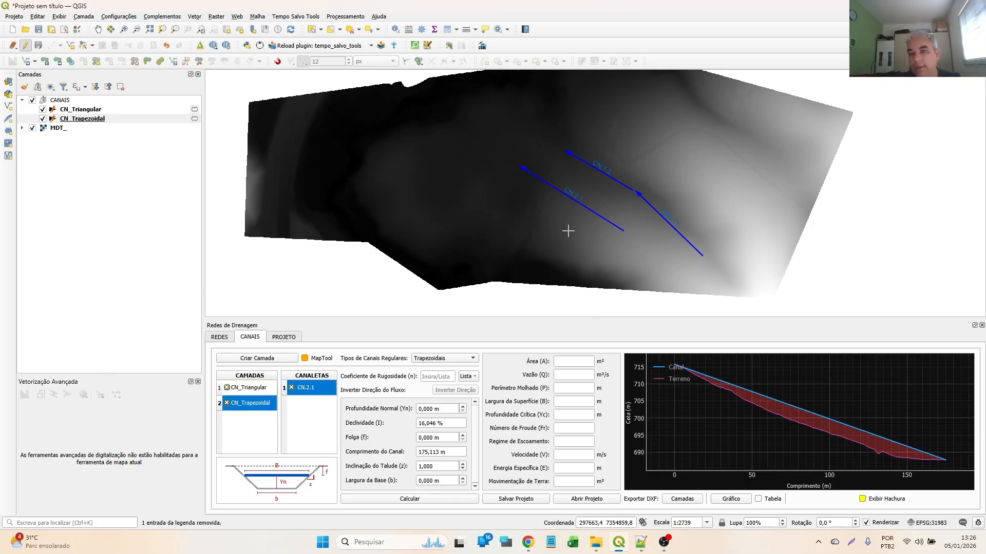
- Alternate between the CN_Triangular and CN_Trapezoidal layers to compare their channel lists and parameters, declining the removal of CN_Triangular
click(240, 391)
click(249, 404)
click(244, 389)
click(248, 404)
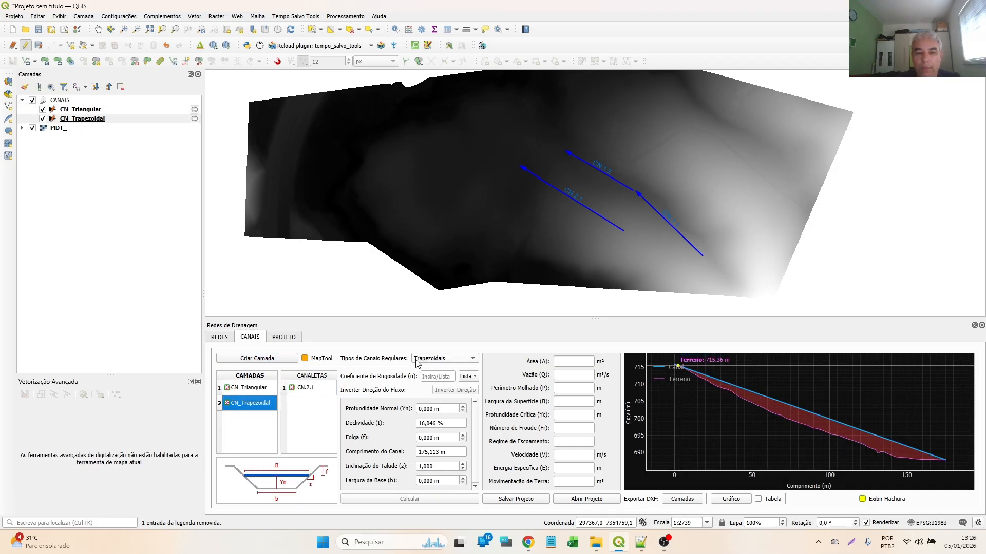
click(249, 389)
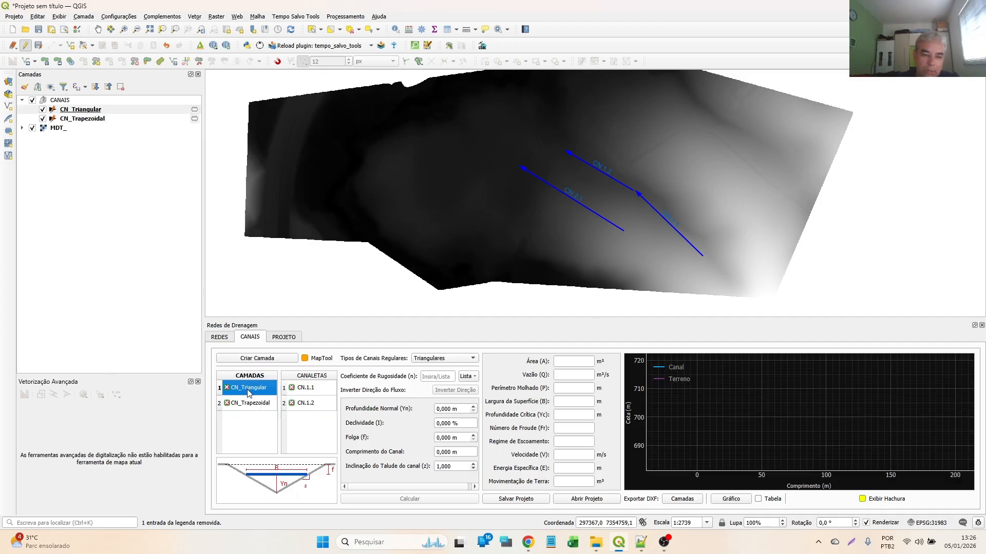
click(252, 404)
click(257, 392)
click(256, 406)
click(258, 393)
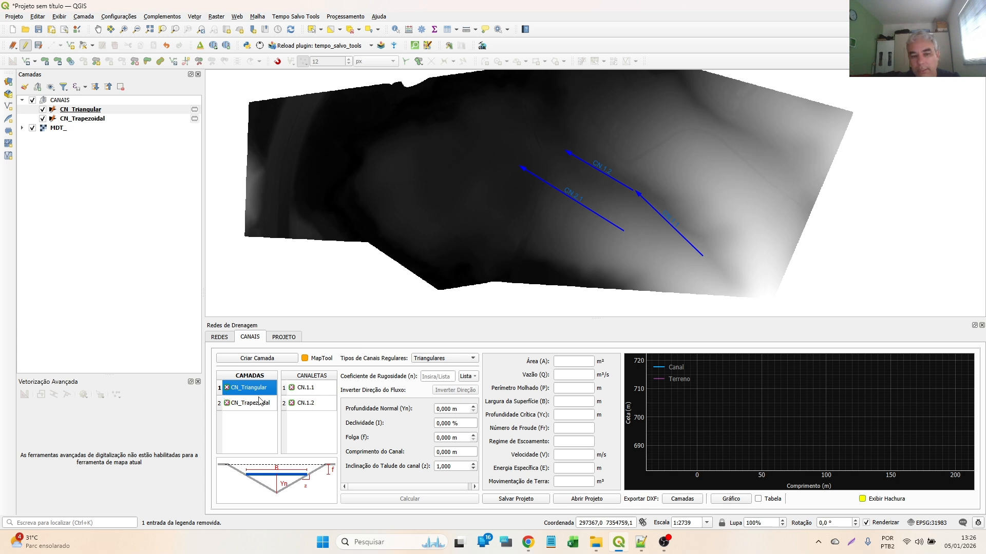
key(Delete)
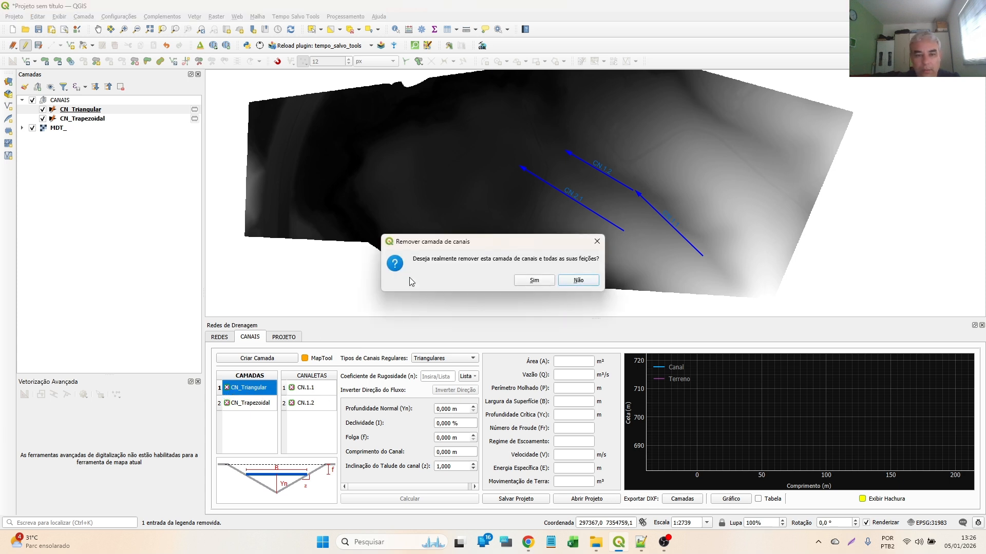
click(563, 280)
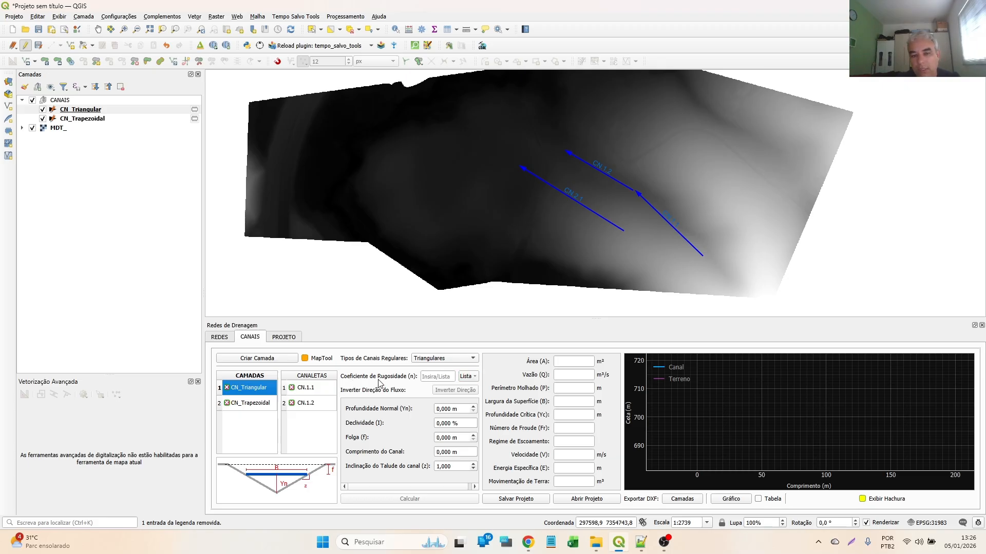
- Load the roughness coefficient for concrete with mortared, arranged stone sides from the Canais Revestidos table and clear it again
click(472, 377)
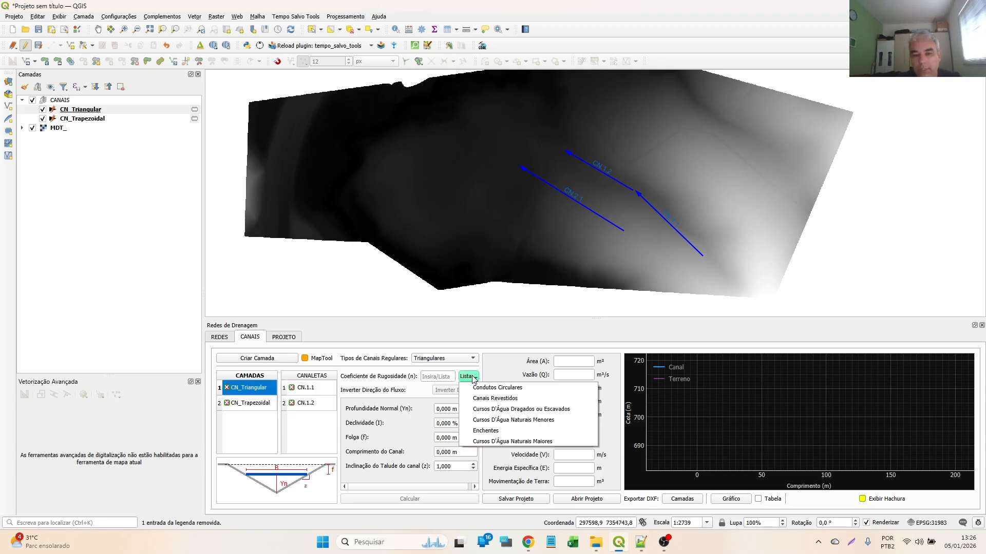
click(484, 401)
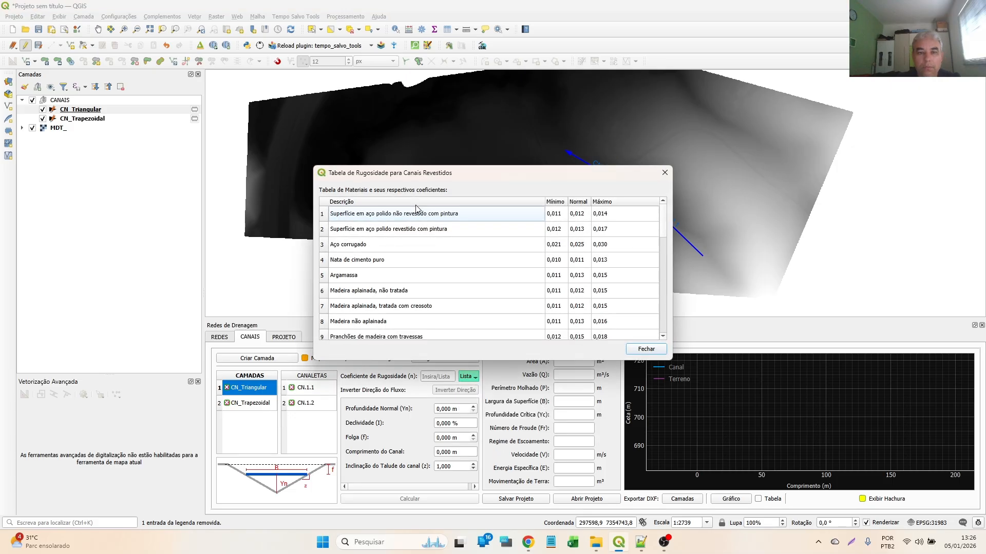
scroll(395, 259, down, 4)
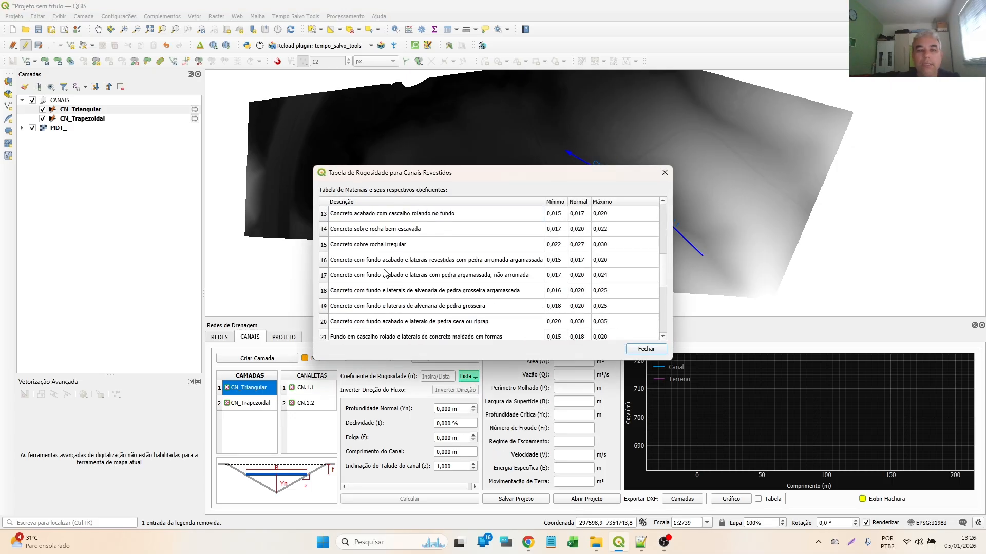
click(422, 258)
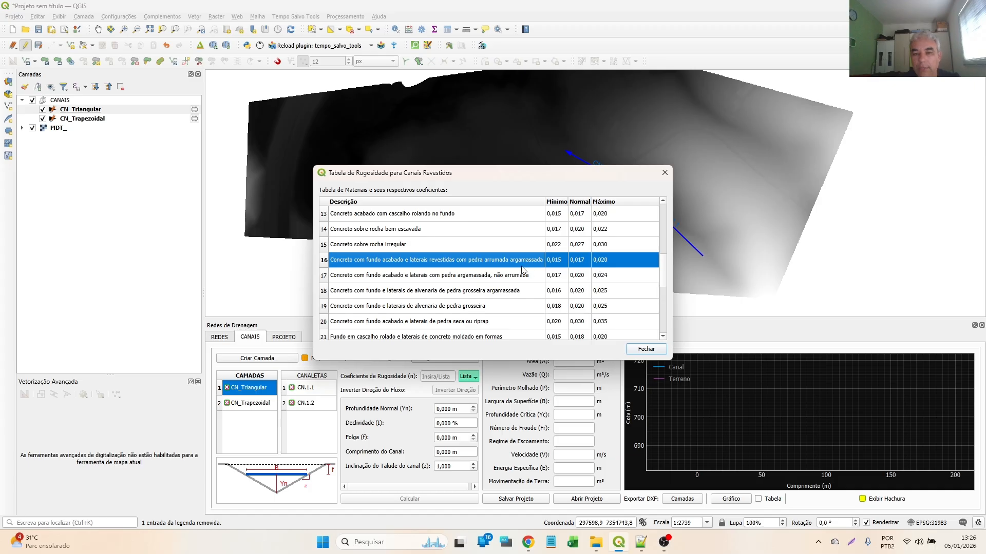
double_click(436, 258)
drag(440, 377, 410, 375)
key(Delete)
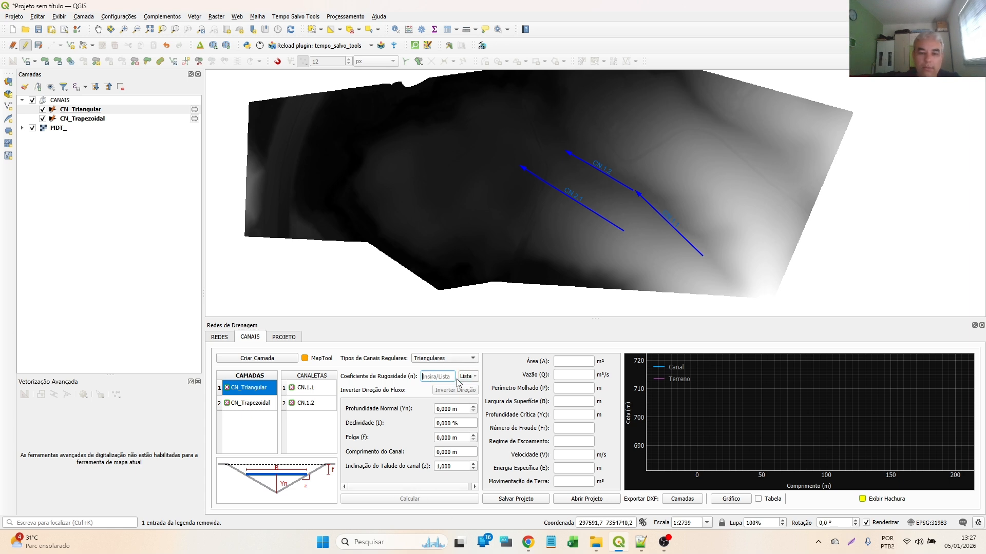
- View the parameters and terrain profiles of channels CN.1.1 and CN.1.2
click(319, 388)
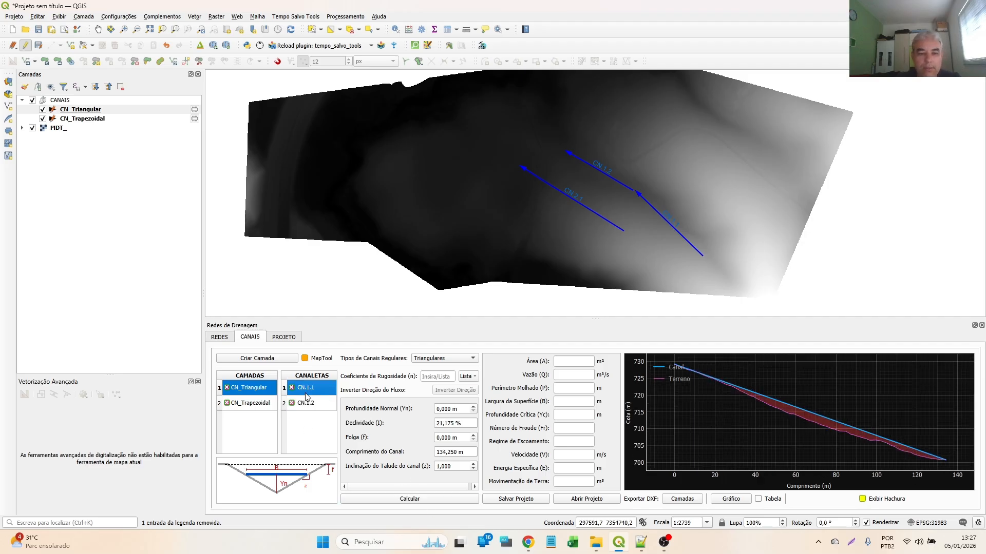
click(309, 406)
click(309, 391)
click(450, 437)
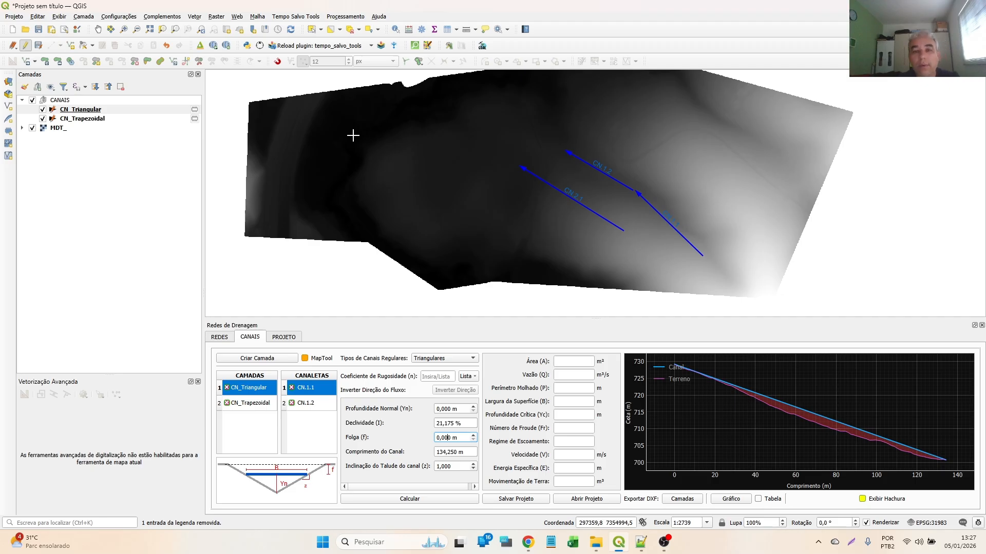
- Draw a third triangular channel about 111 m long, running uphill just southwest of CN.1.2, and invert its flow direction
click(70, 45)
click(305, 358)
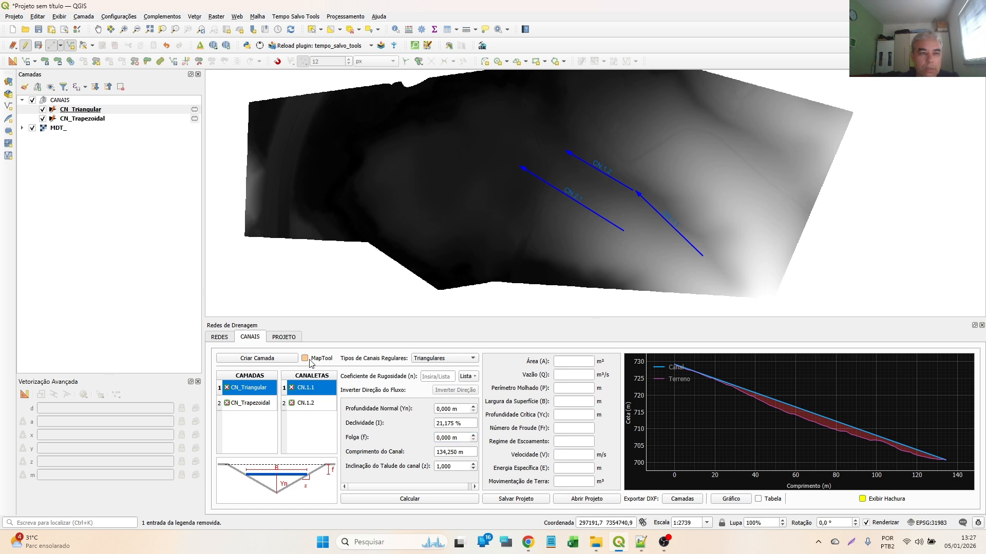
click(559, 158)
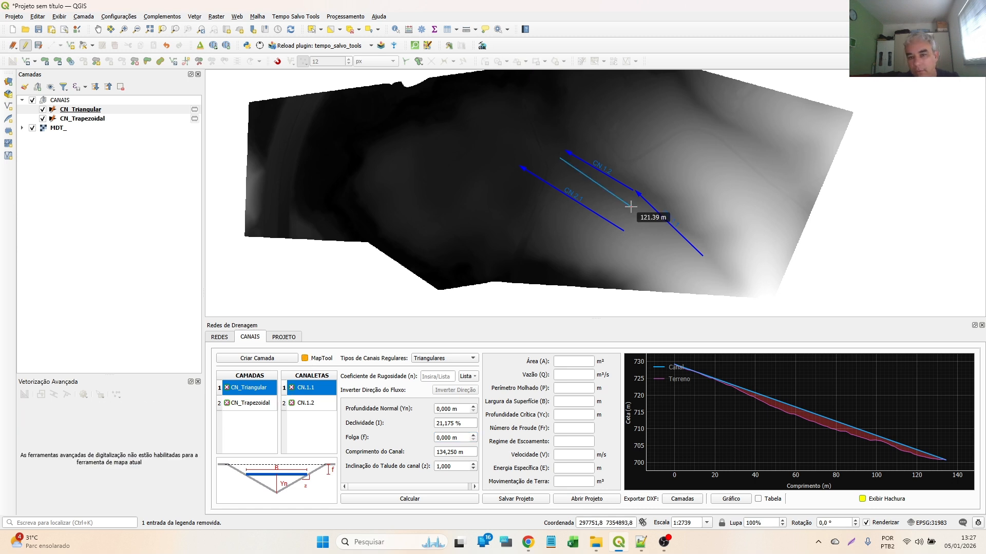
click(626, 198)
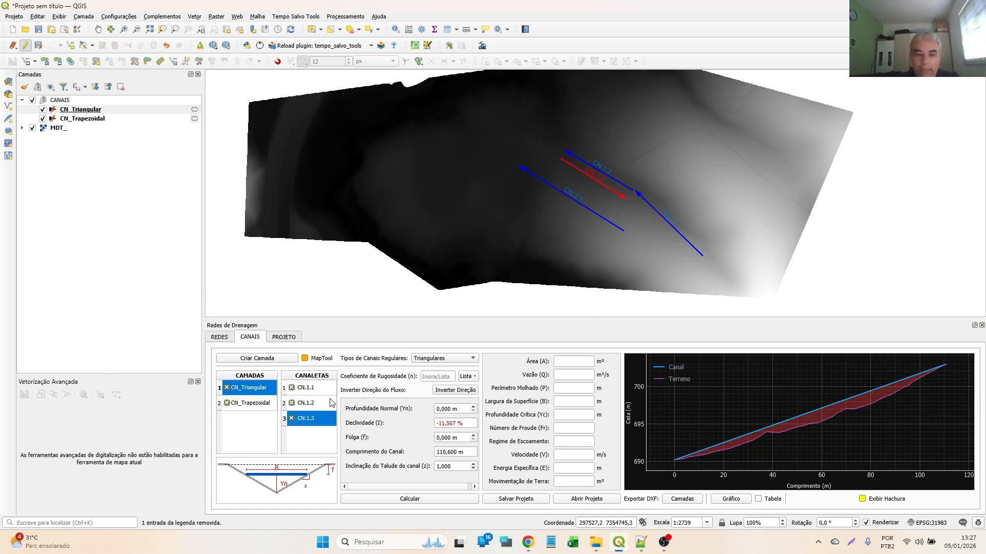
click(460, 391)
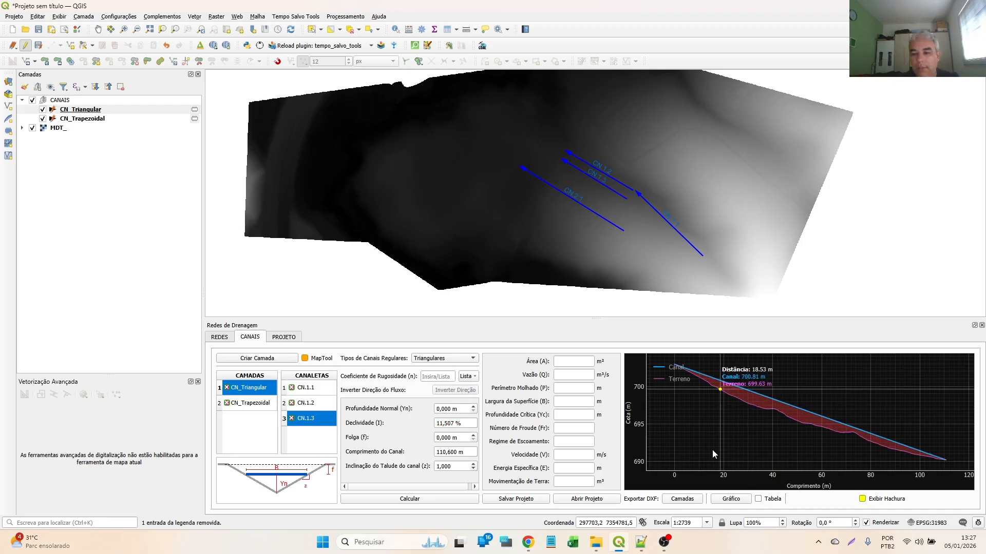
- Set the roughness coefficient of channel CN.1.1 to 0,013 from the Canais Revestidos table
click(314, 391)
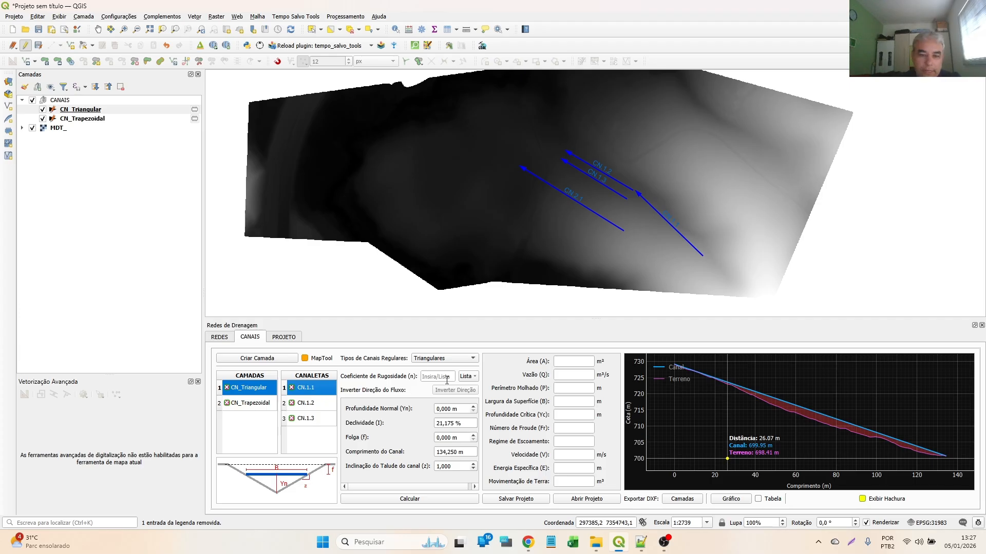
click(467, 376)
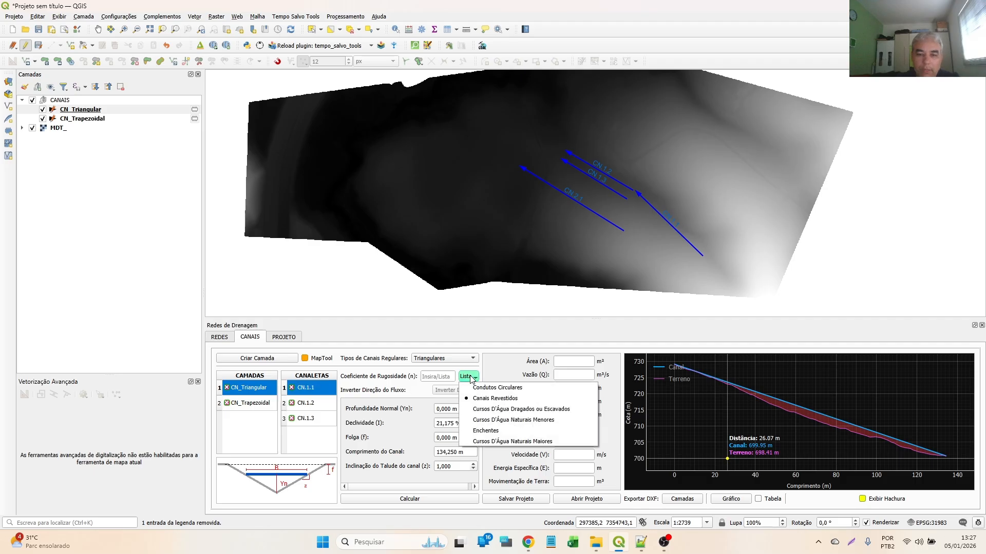
click(493, 403)
double_click(389, 280)
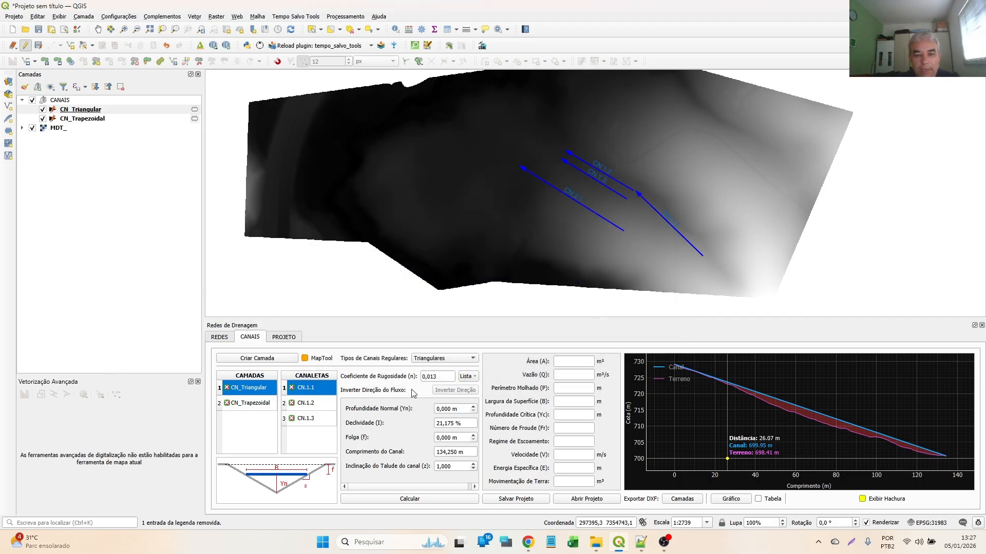
- Set the normal depth of channel CN.1.1 to 1 m and calculate its hydraulic properties
click(430, 498)
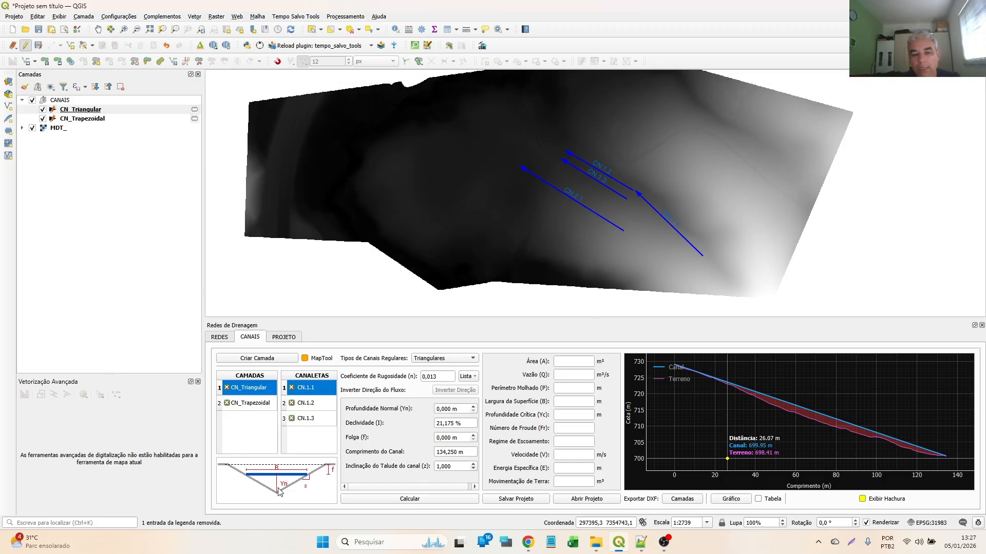
drag(460, 410, 417, 404)
text(1)
click(457, 439)
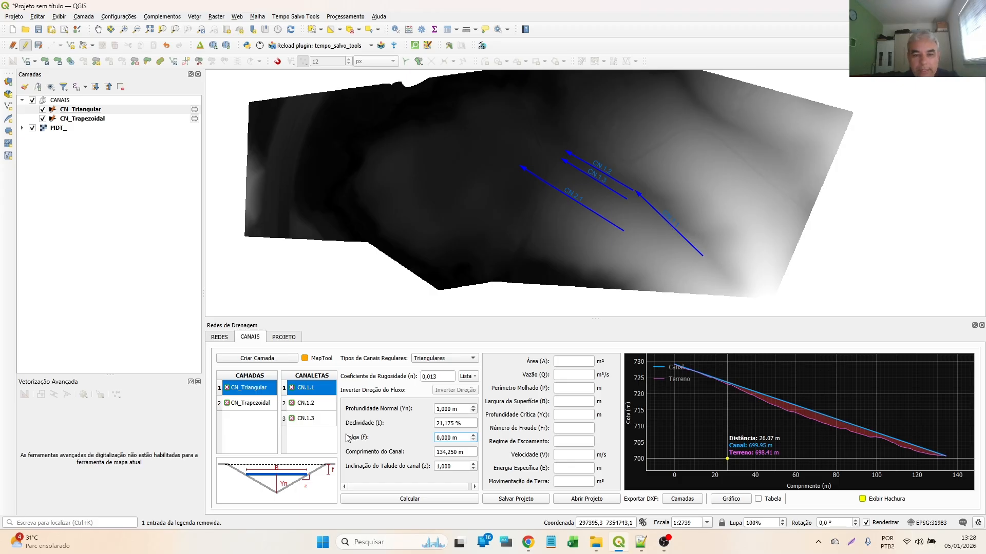
click(409, 500)
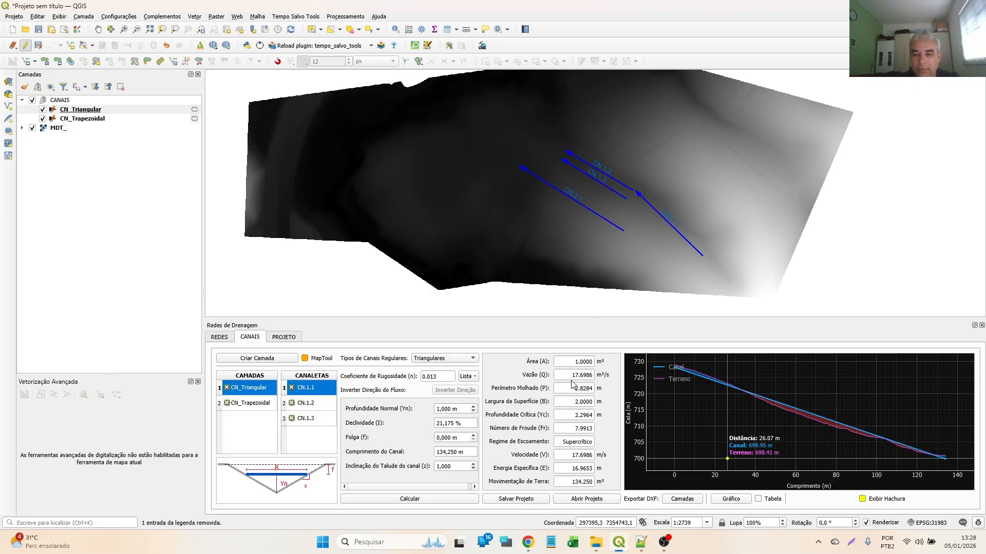
- Examine the cut and fill between the channel and terrain lines in the CN.1.1 profile, toggling the hatching
scroll(728, 414, up, 6)
scroll(741, 374, down, 3)
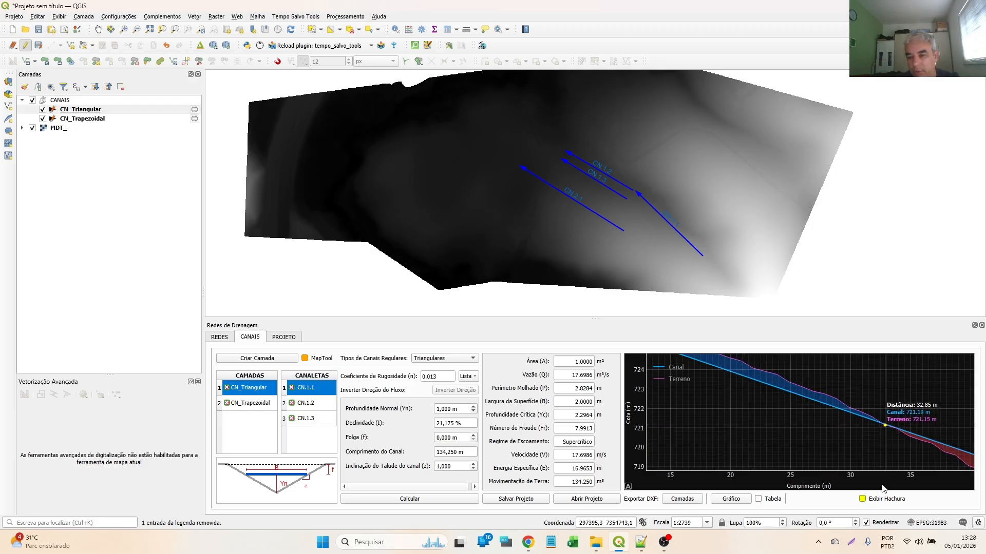
scroll(739, 401, down, 2)
scroll(714, 400, up, 3)
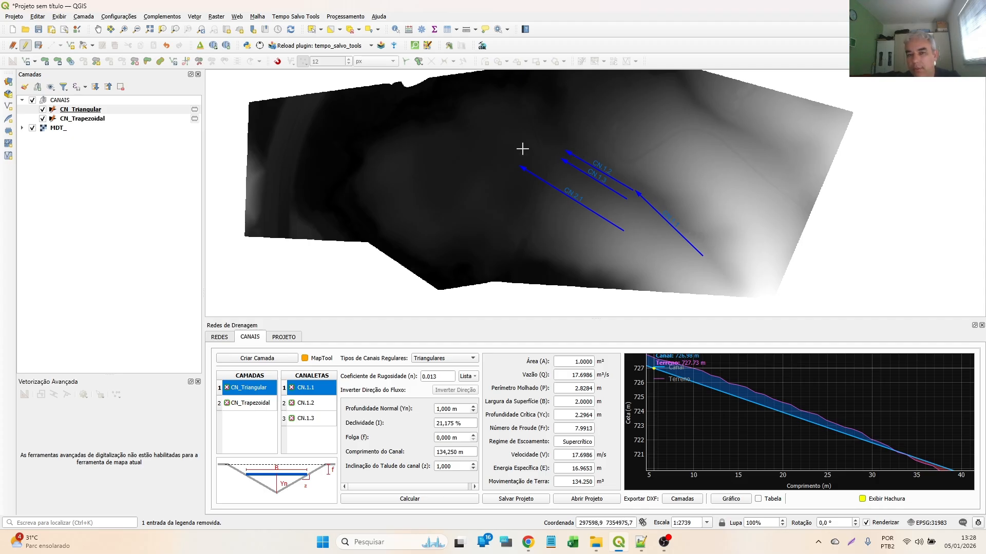
scroll(731, 393, down, 3)
scroll(847, 410, up, 3)
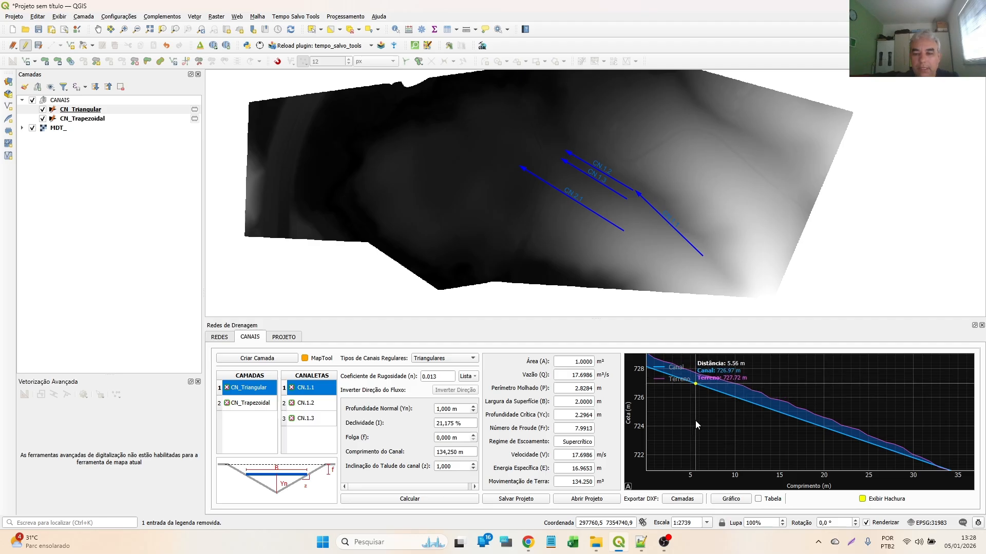
click(863, 499)
click(863, 499)
click(863, 500)
click(863, 500)
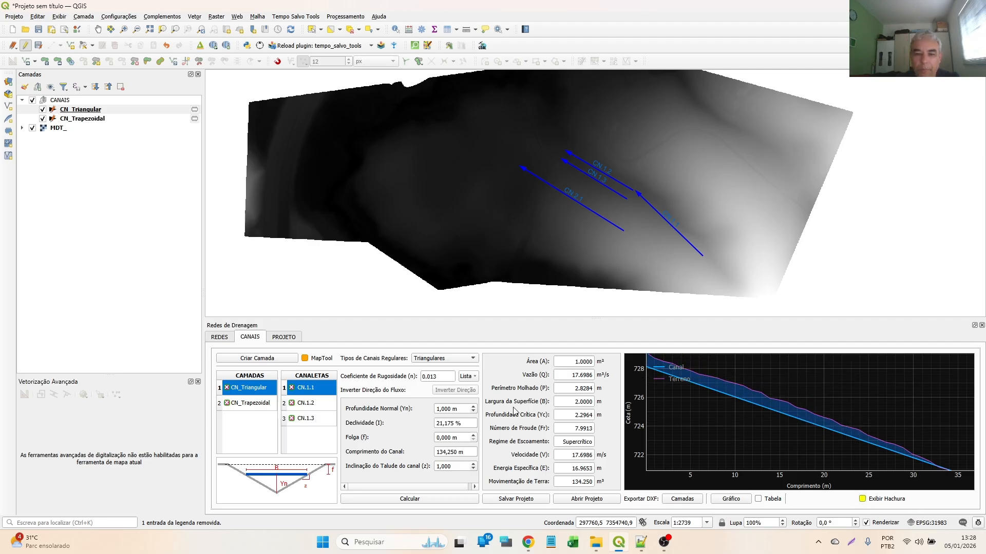
- Recalculate channel CN.1.1 with a roughness coefficient of 0,05 and again with 0,1
click(405, 499)
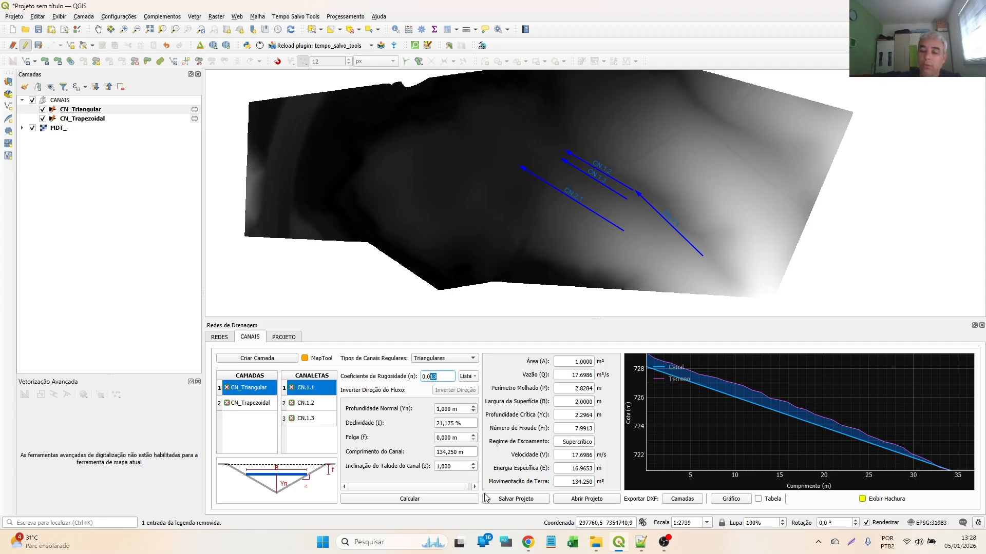
text(5)
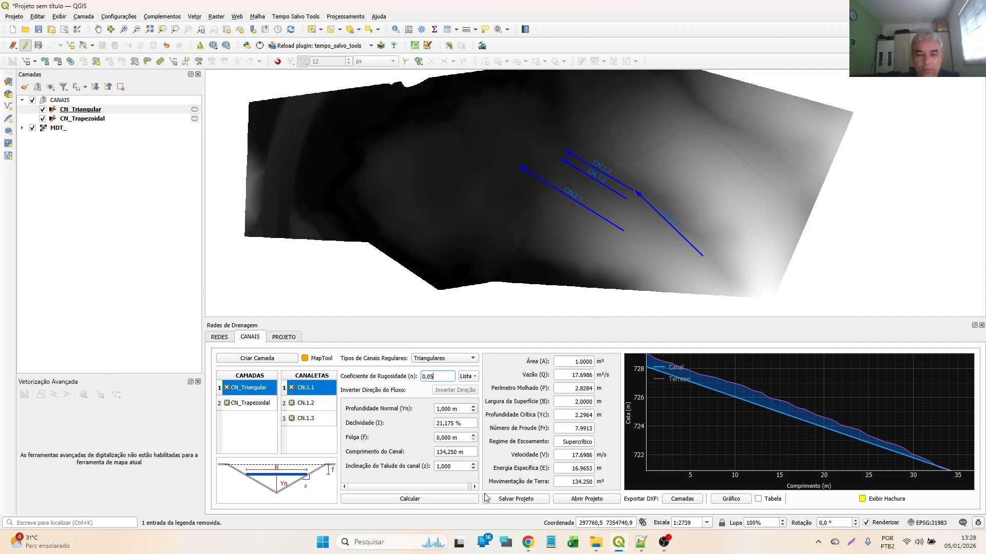
click(412, 499)
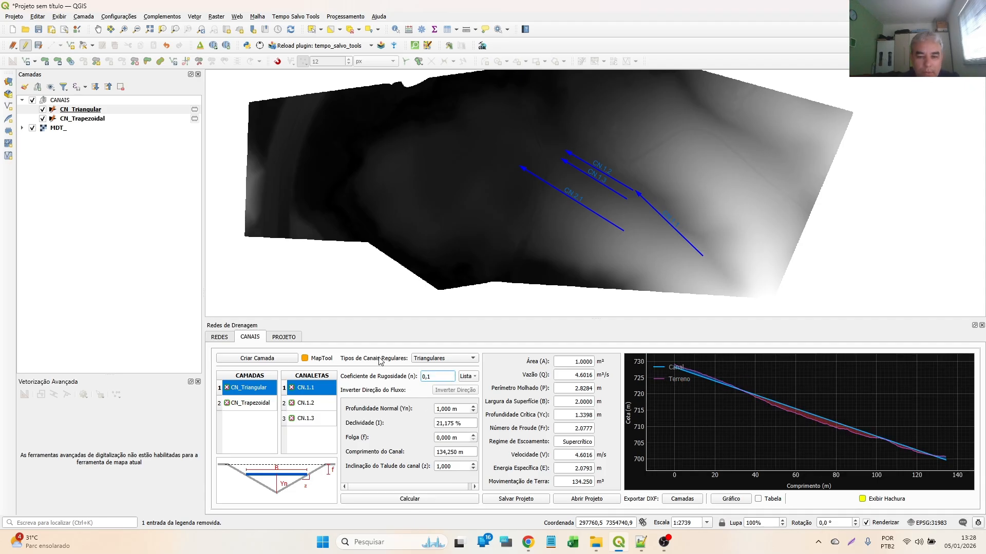
click(420, 494)
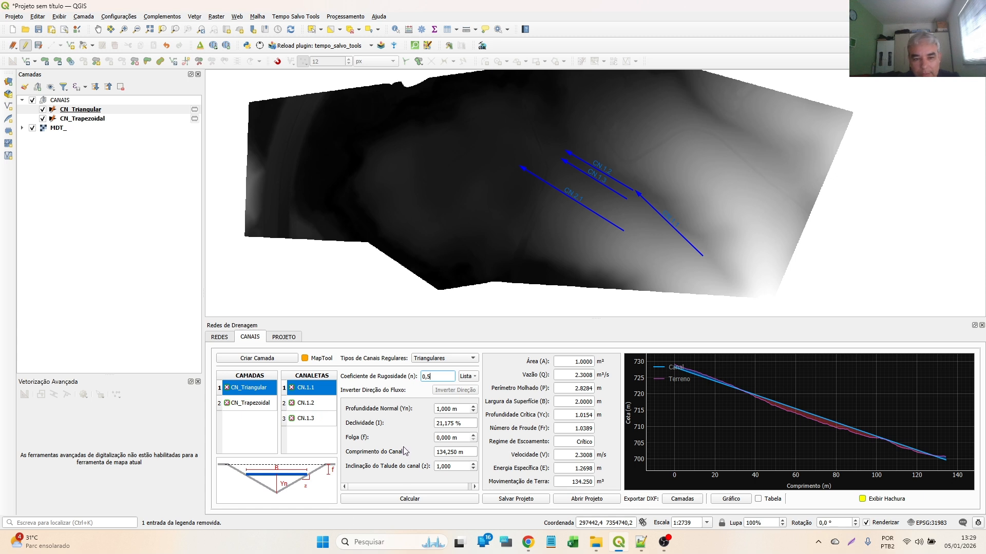
- Recalculate channel CN.1.1 with a roughness coefficient of 0,5, and bring up the profiles of CN.1.2 and CN.1.3
click(437, 499)
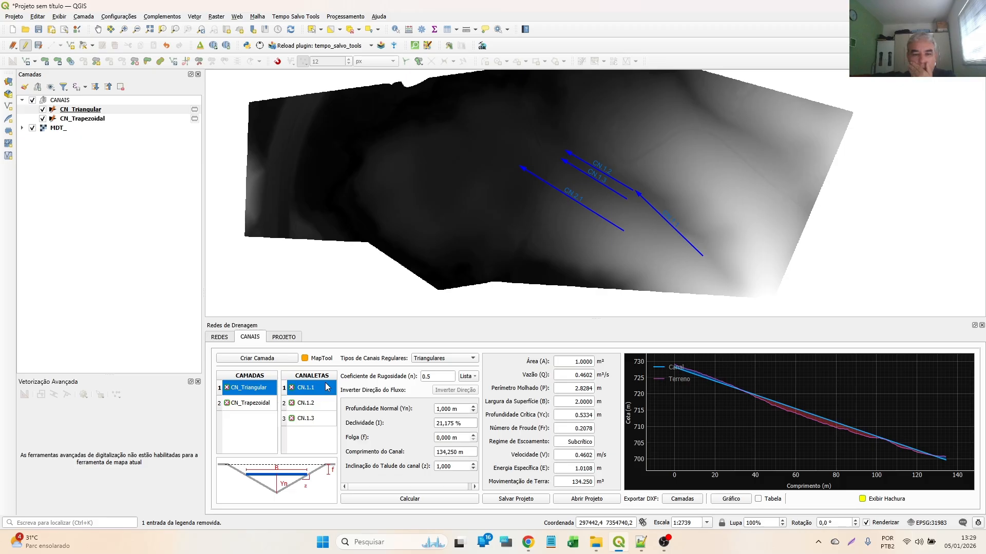
click(296, 405)
click(302, 420)
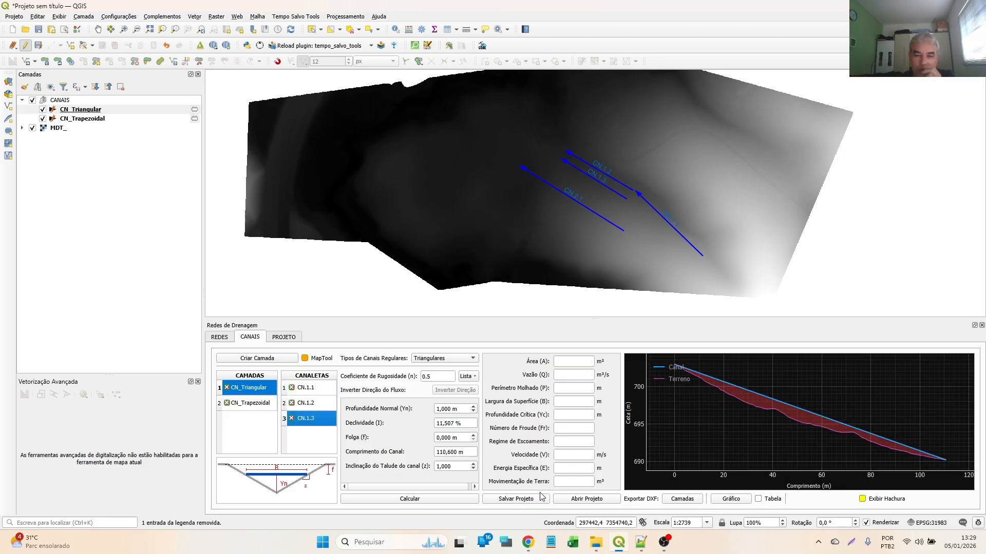
click(516, 498)
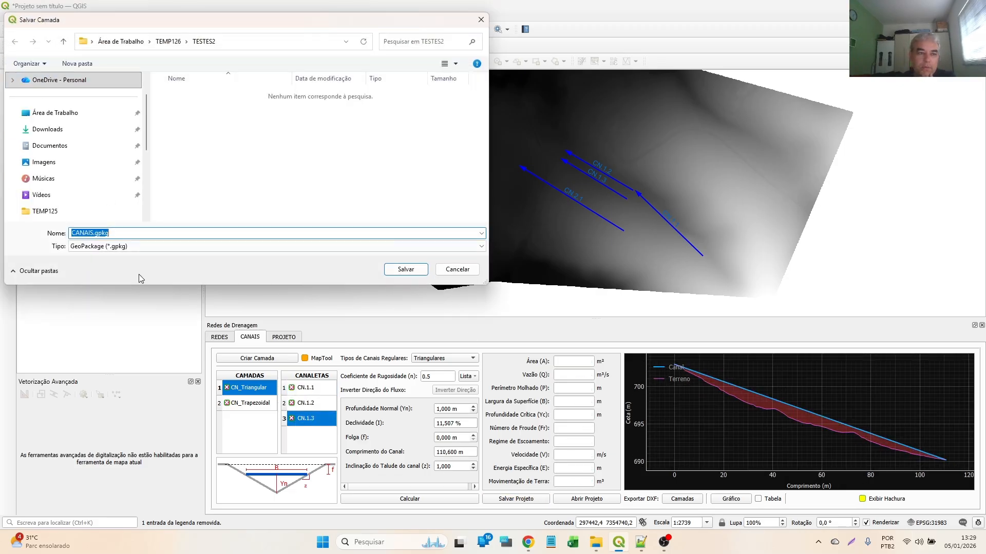
click(456, 269)
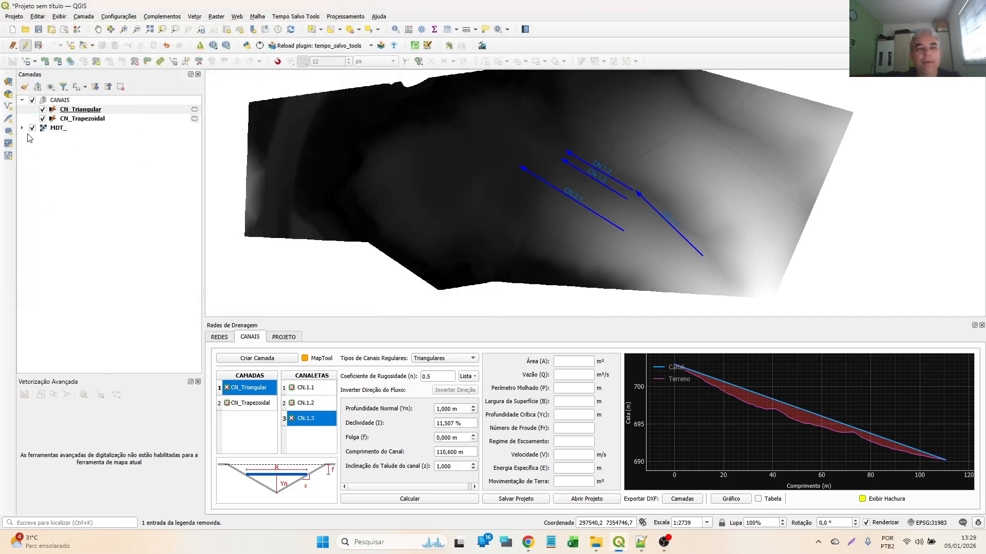
click(54, 101)
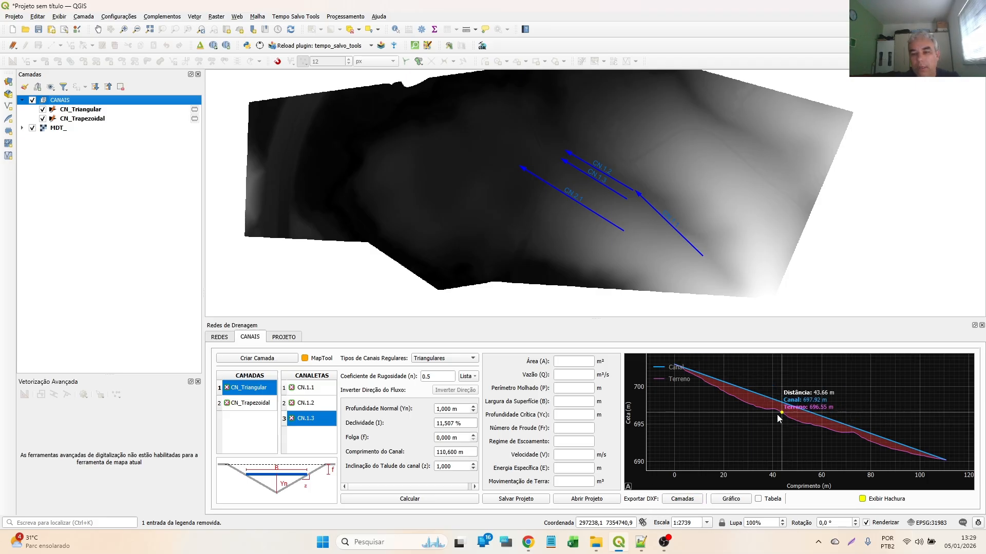
- Calculate the hydraulic properties of channel CN.1.2 with roughness coefficient 0.5 and normal depth 1 m
click(305, 408)
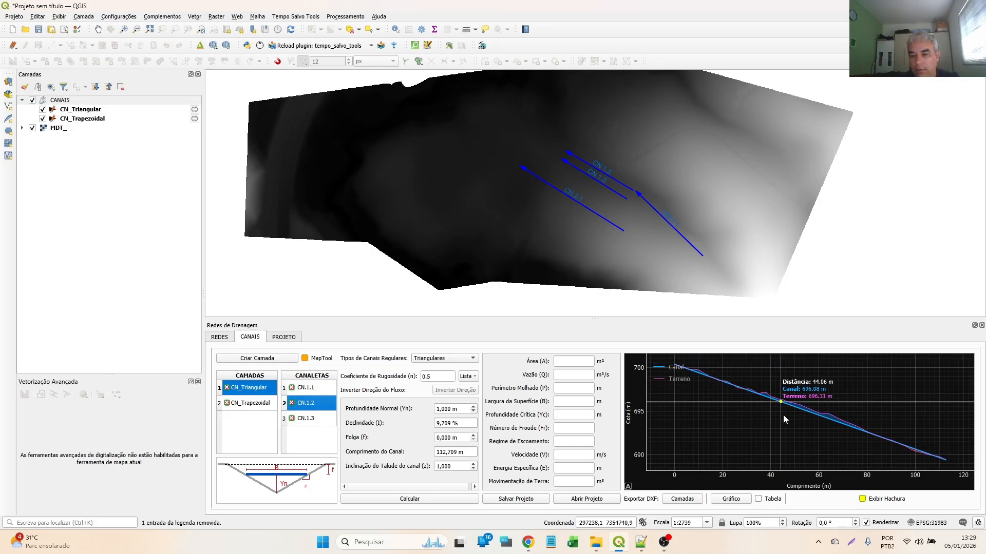
scroll(781, 415, up, 5)
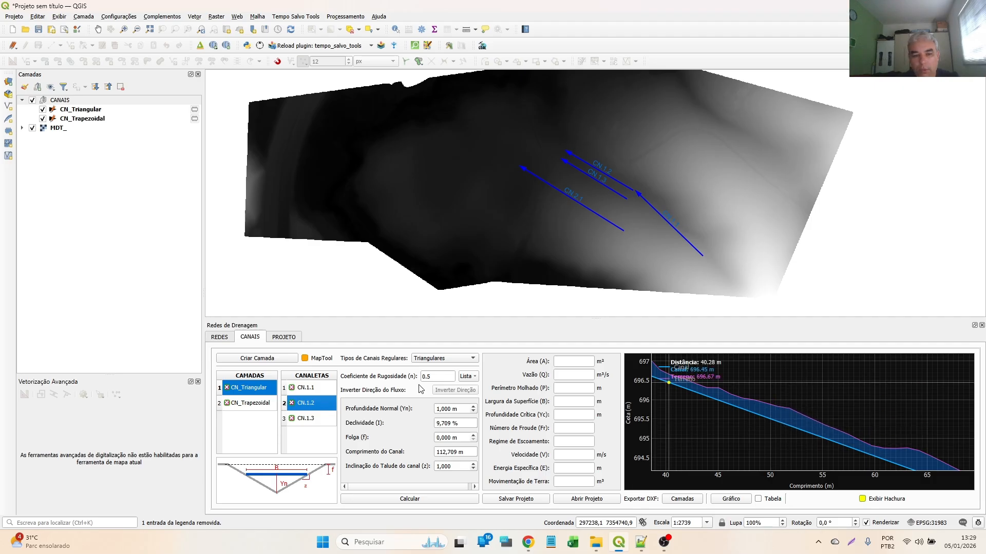
click(418, 500)
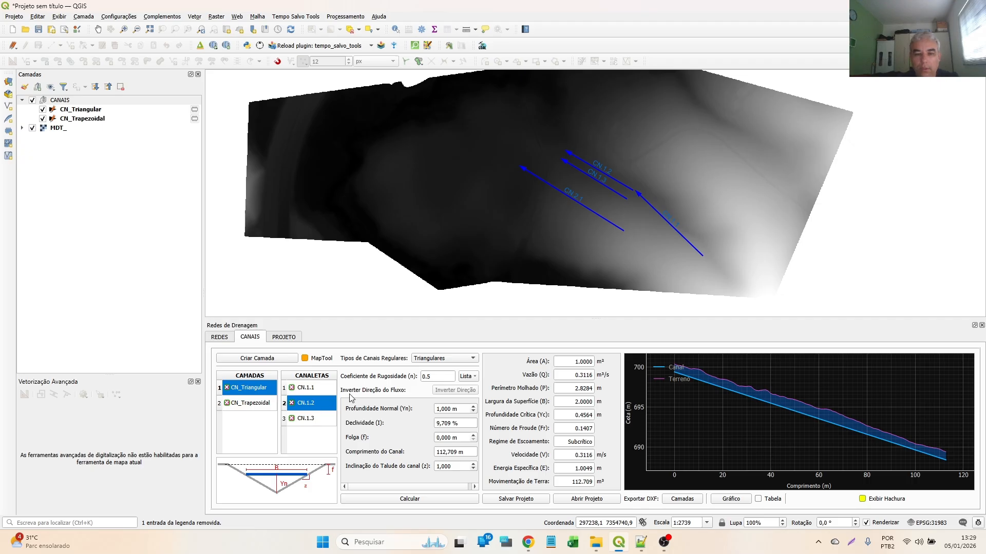
- Compare the stored results and profiles of the triangular channels, ending on channel CN.1.1
click(316, 420)
click(314, 386)
click(304, 402)
click(309, 389)
click(254, 394)
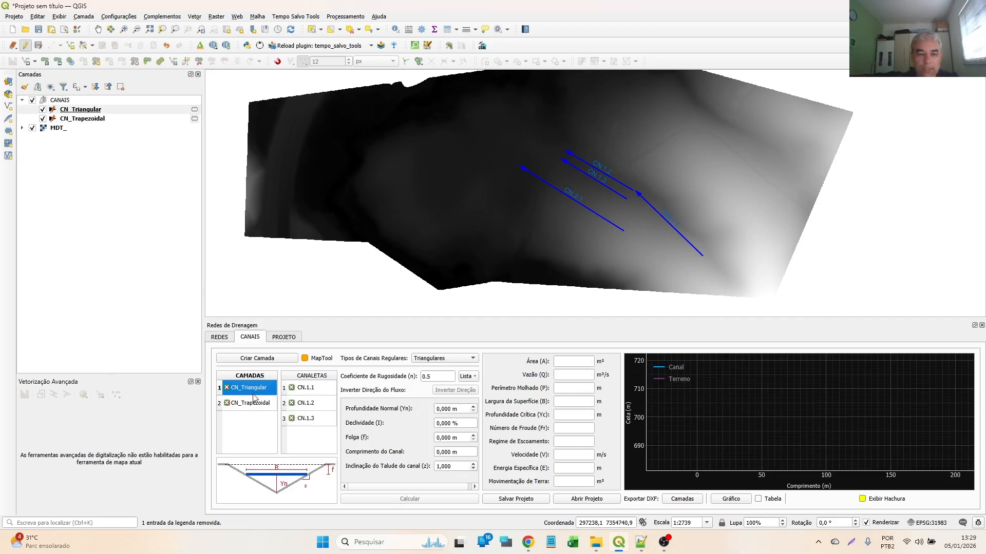
click(302, 389)
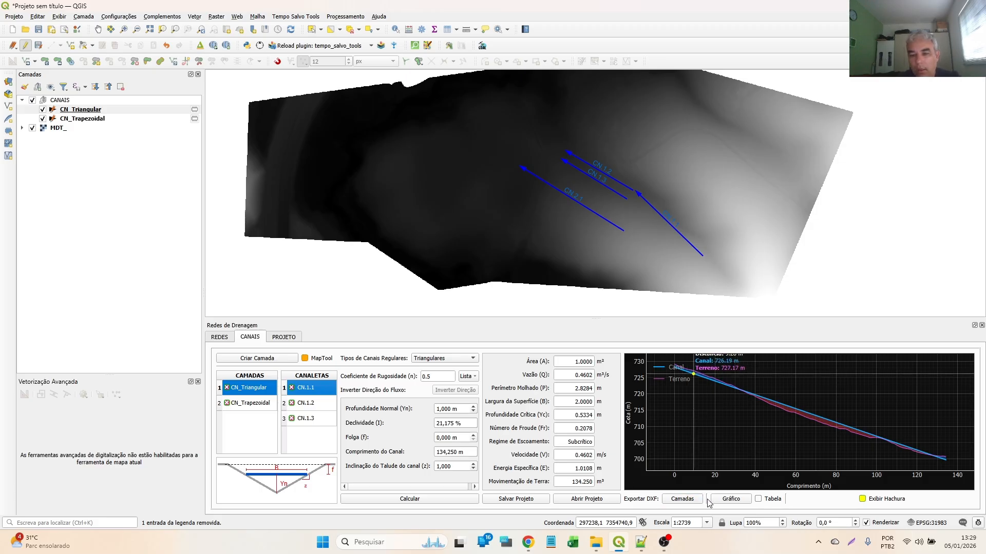
- Export the CN_Triangular layer in DXF2D (linetype SETAS >>) mode as CN_Triangular_2D.dxf
click(683, 504)
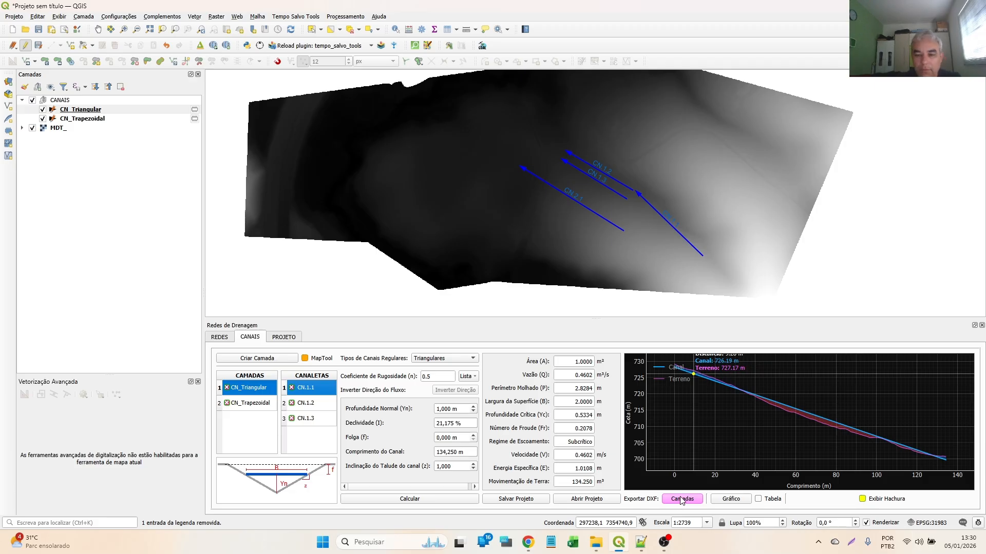
click(681, 498)
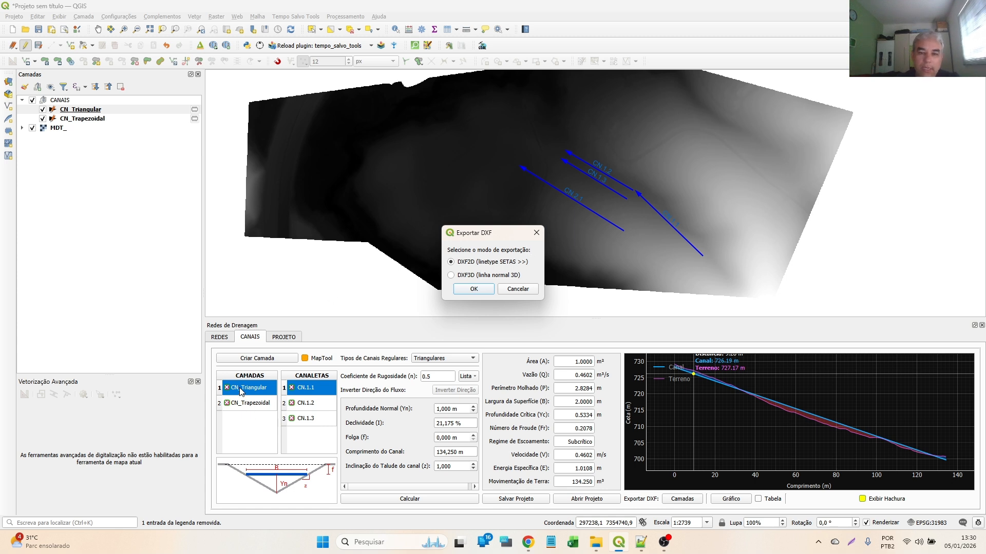
click(474, 289)
click(391, 269)
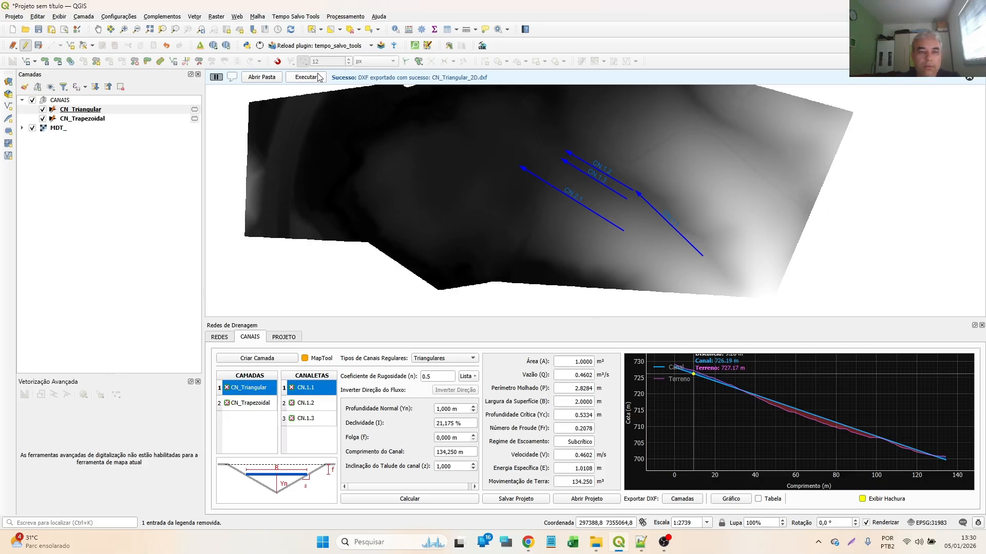
- Open the exported CN_Triangular_2D.dxf in nanoCAD, fit the drawing to the view and regenerate it
click(318, 76)
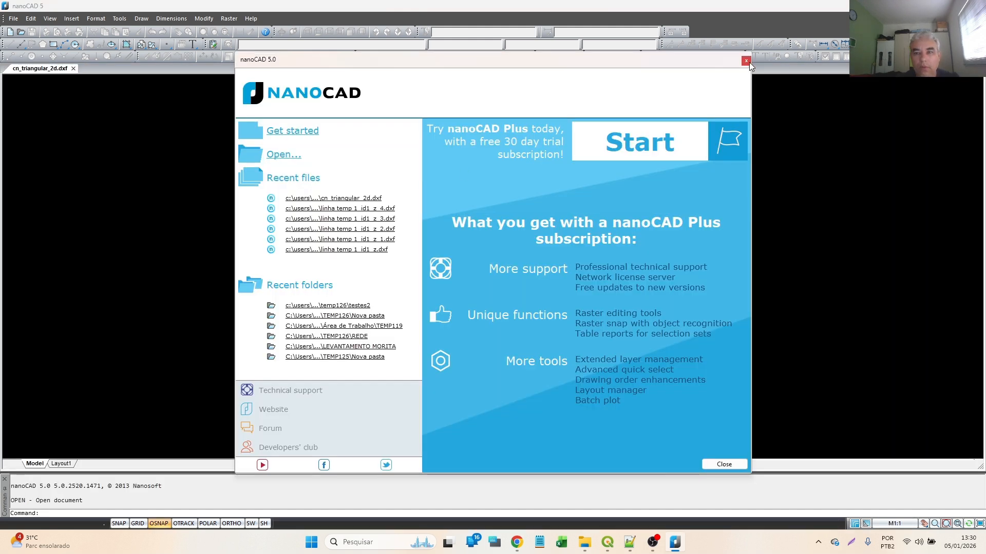
click(746, 61)
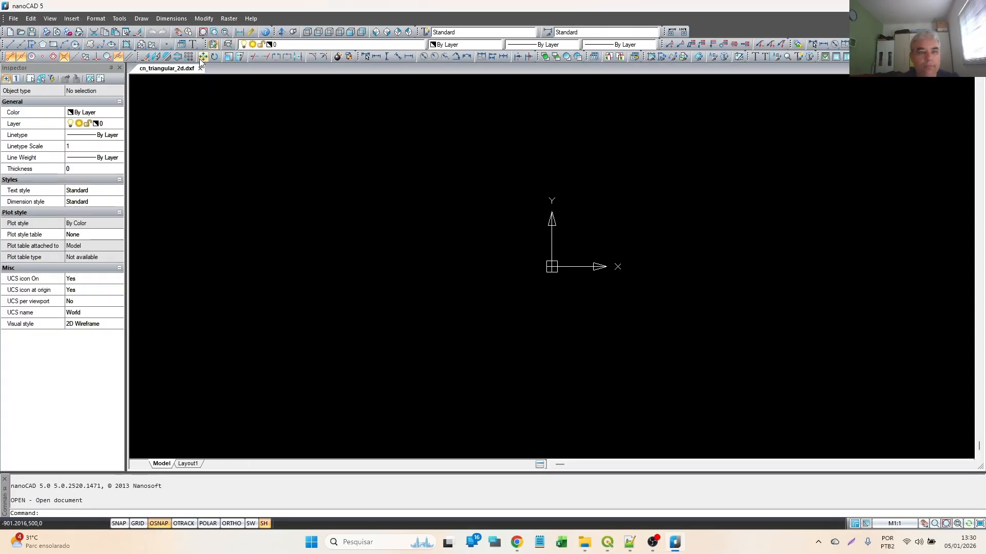
click(214, 31)
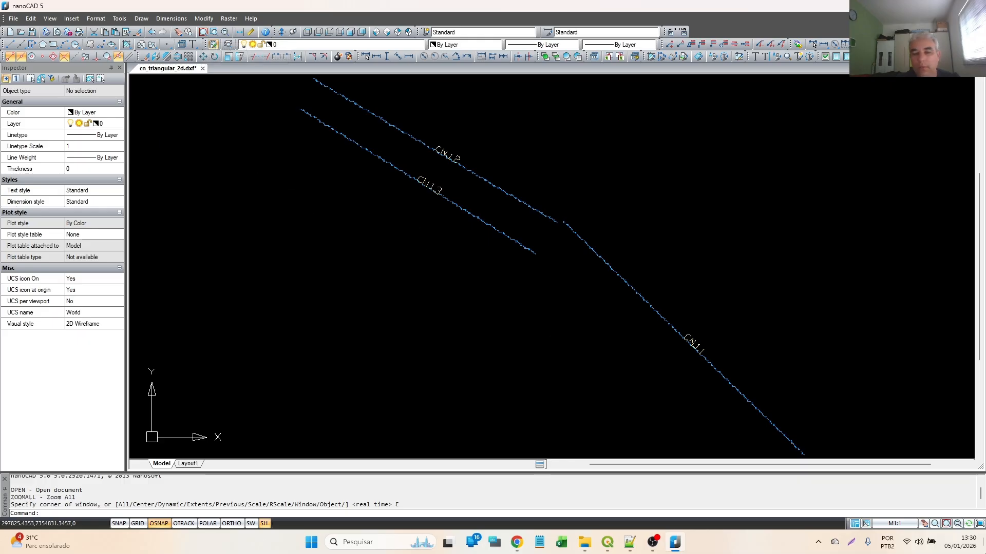
text(re)
key(Return)
scroll(432, 160, up, 5)
scroll(625, 150, up, 2)
scroll(491, 398, down, 3)
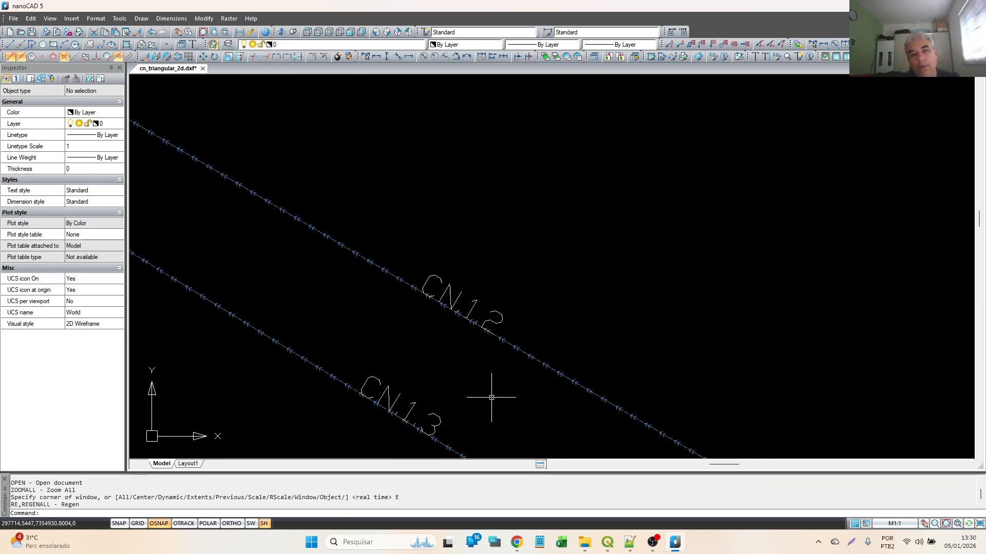
- Inspect the CN.1.2 label text and the arrow linetype of the CN.1.3 channel line, then clear the selection
click(450, 287)
scroll(535, 220, down, 2)
scroll(385, 392, up, 3)
scroll(473, 231, up, 2)
scroll(479, 220, up, 2)
scroll(447, 354, down, 4)
click(359, 320)
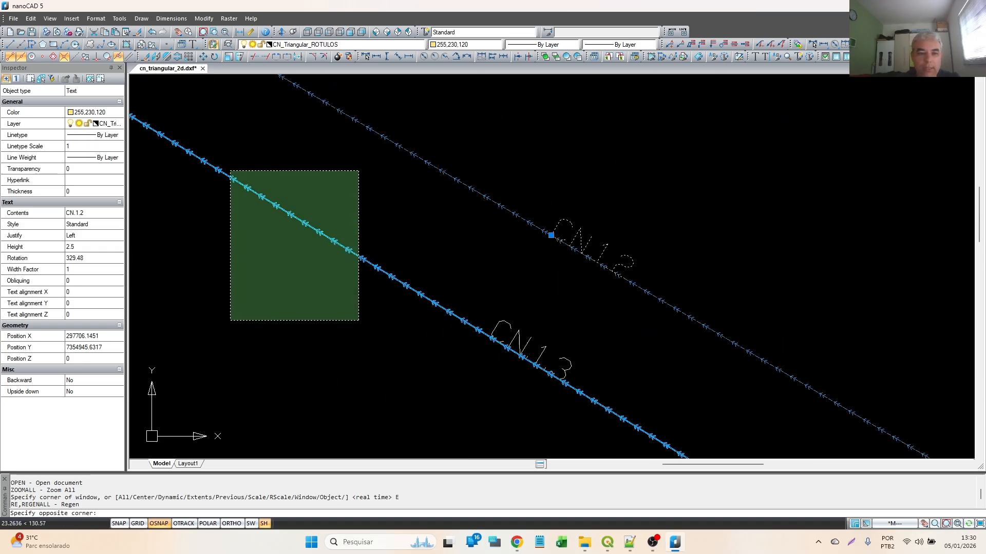
click(230, 172)
scroll(433, 268, down, 3)
key(Escape)
scroll(638, 356, up, 4)
scroll(609, 307, down, 4)
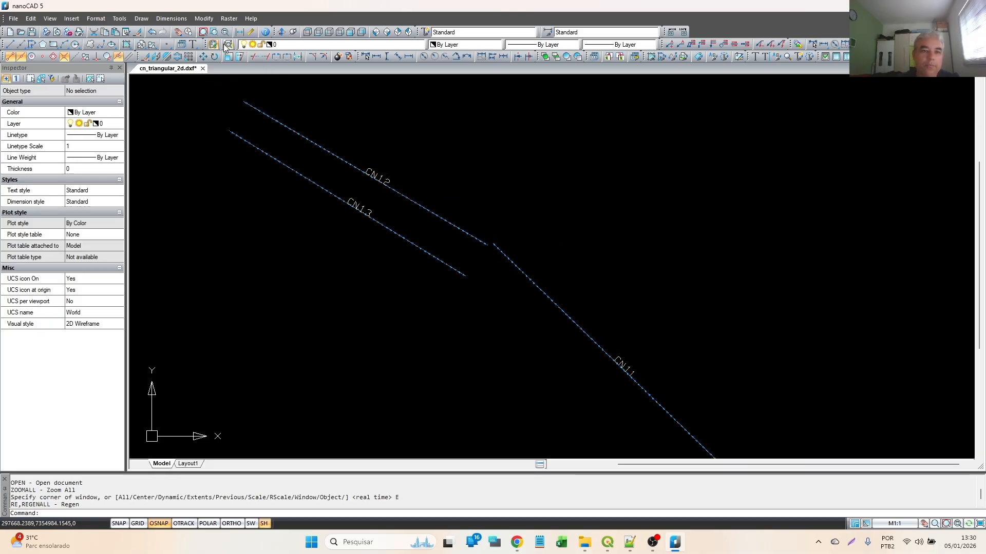
- Examine the exported channel lines and their flow arrows in a 3D orbit view
click(276, 32)
mouse_move(495, 303)
mouse_down()
mouse_move(548, 222)
mouse_move(442, 266)
mouse_move(498, 268)
mouse_move(566, 344)
mouse_move(255, 297)
mouse_up()
scroll(451, 303, up, 5)
scroll(818, 269, up, 5)
scroll(616, 278, down, 5)
scroll(453, 281, up, 6)
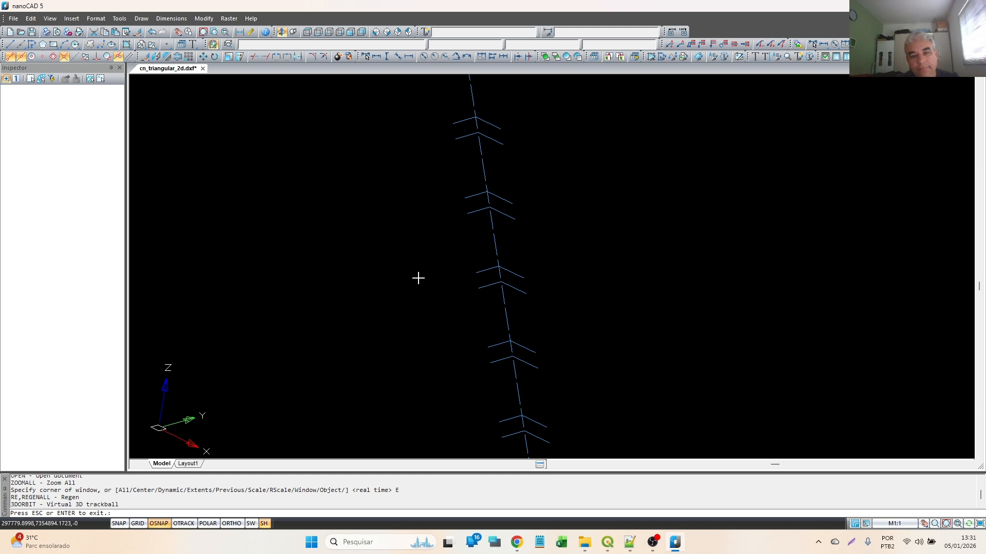
scroll(519, 342, down, 8)
key(Escape)
- Set the linetype scale of the three channel polylines to 2, check the larger arrows and exit nanoCAD
click(541, 329)
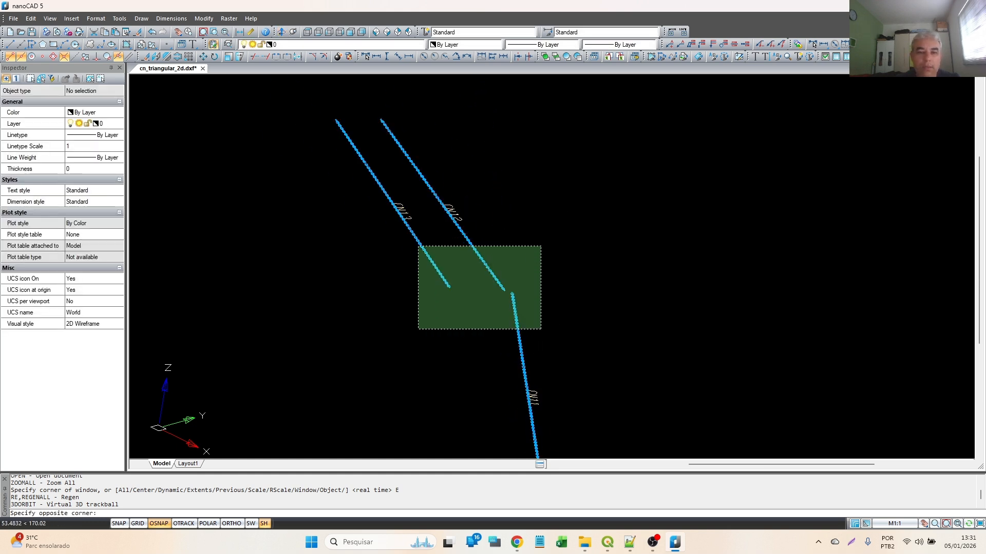
click(414, 233)
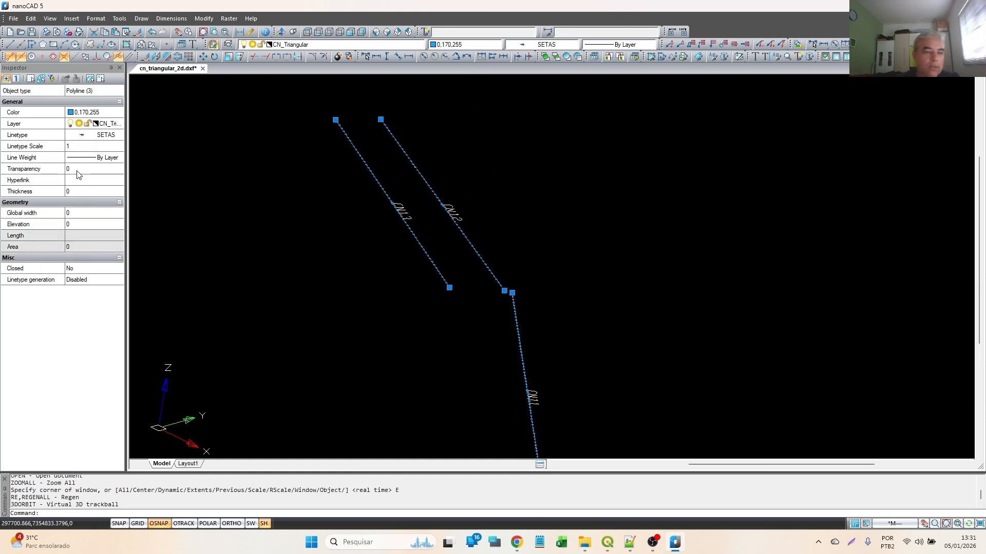
click(88, 147)
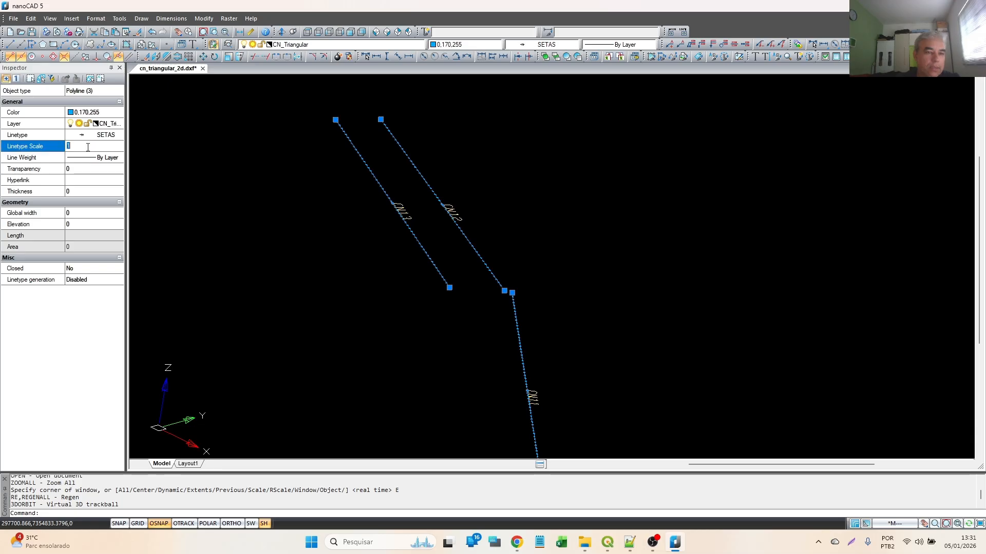
key(Return)
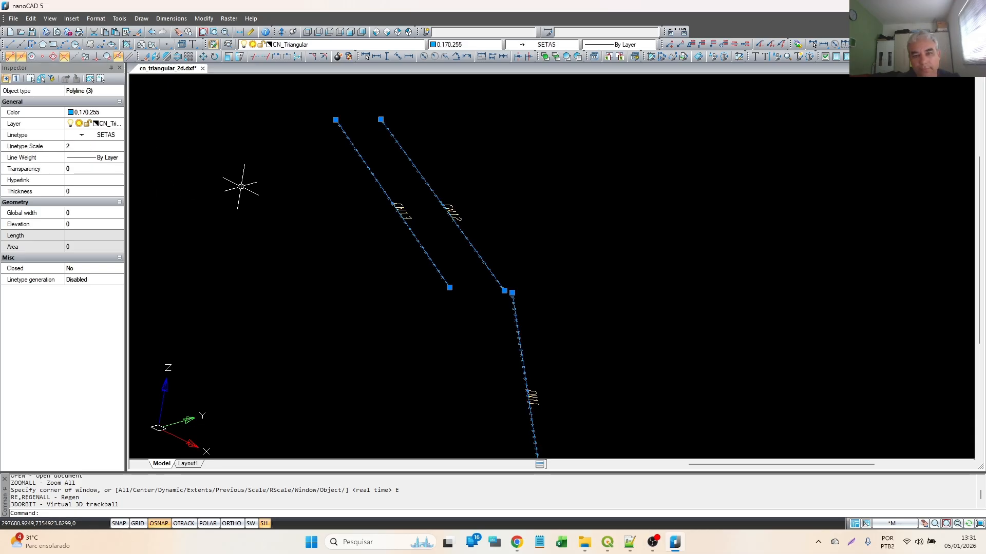
scroll(484, 216, up, 3)
scroll(403, 314, up, 3)
key(Escape)
key(Escape)
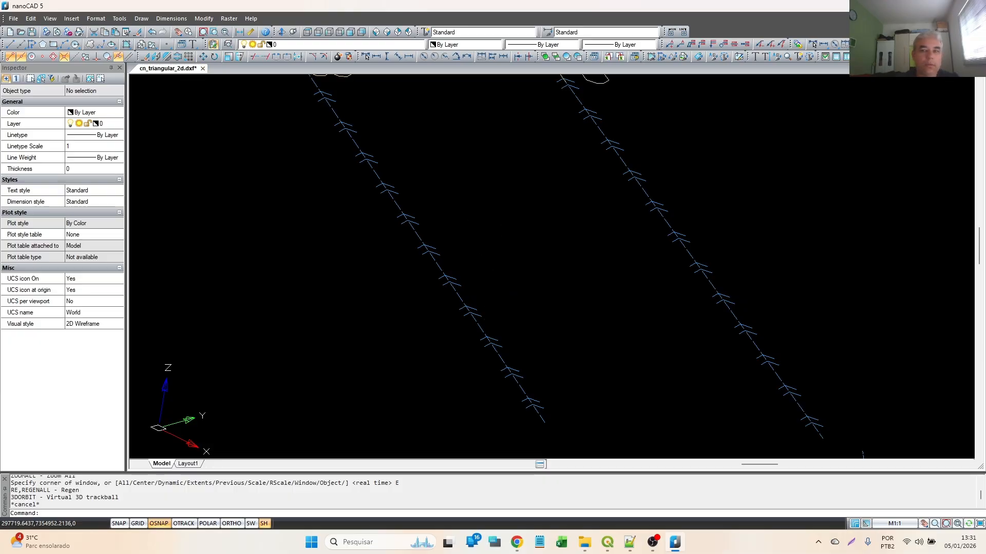
key(alt+F4)
click(473, 290)
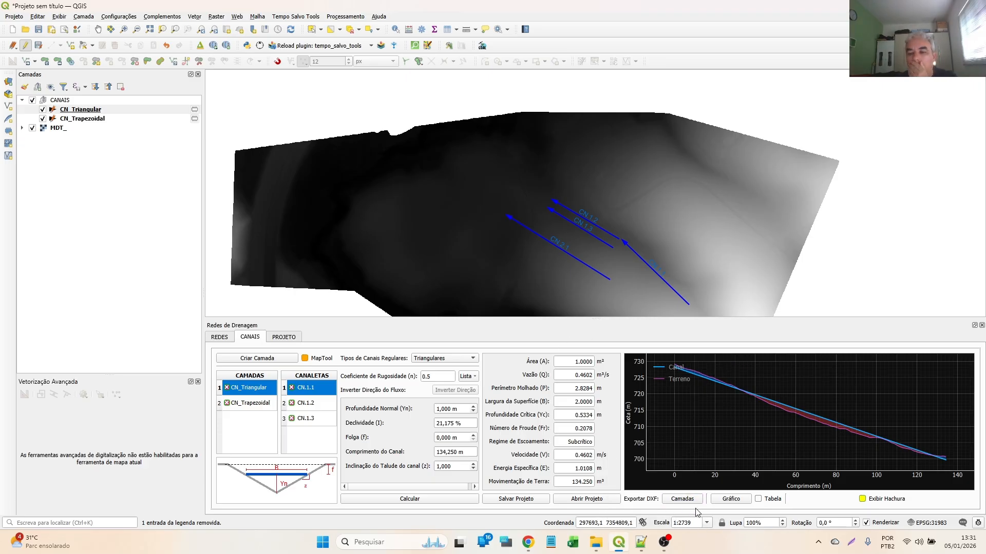
click(682, 500)
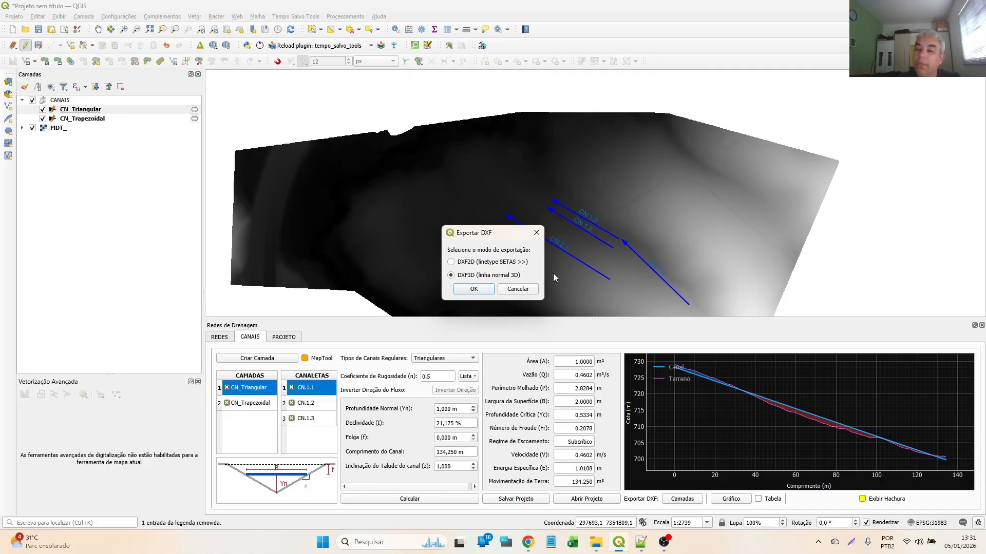
click(473, 289)
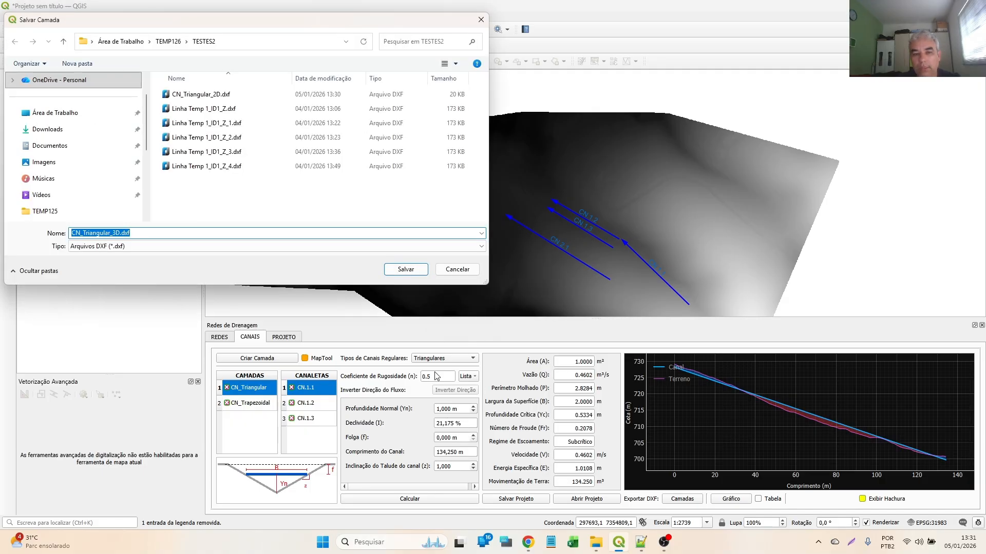
click(457, 269)
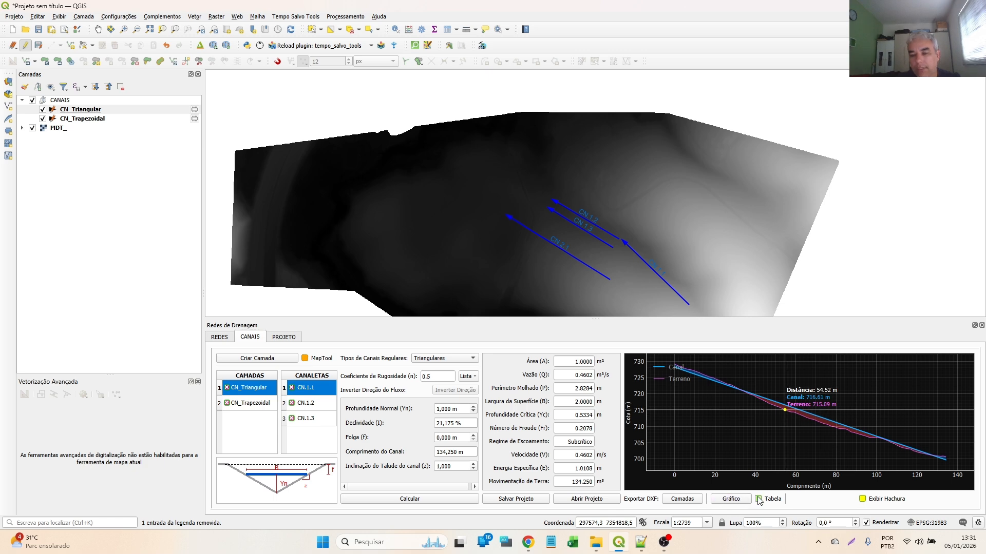
- Export the CN.1.1 profile graph with its table included as Grafico_Perfil.dxf
click(731, 499)
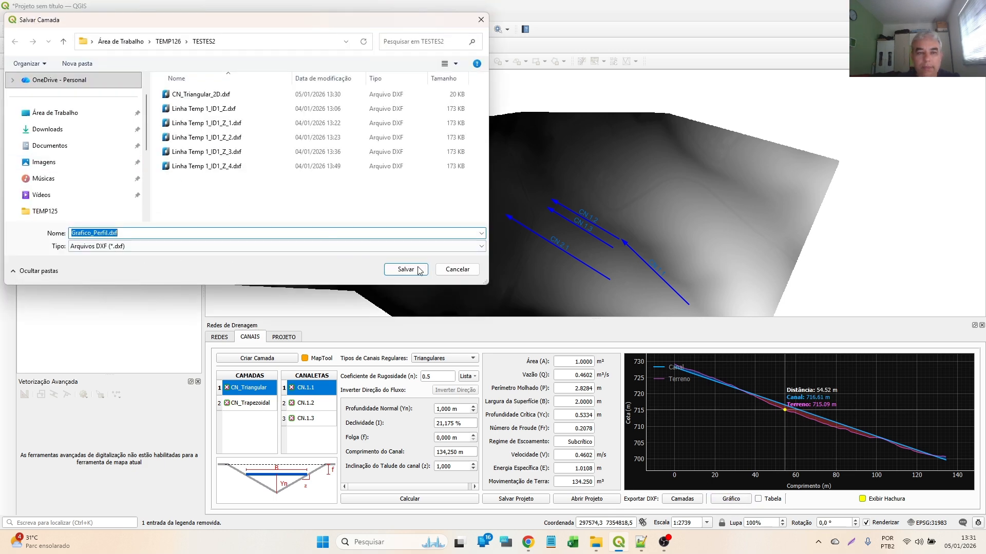
click(457, 269)
click(744, 499)
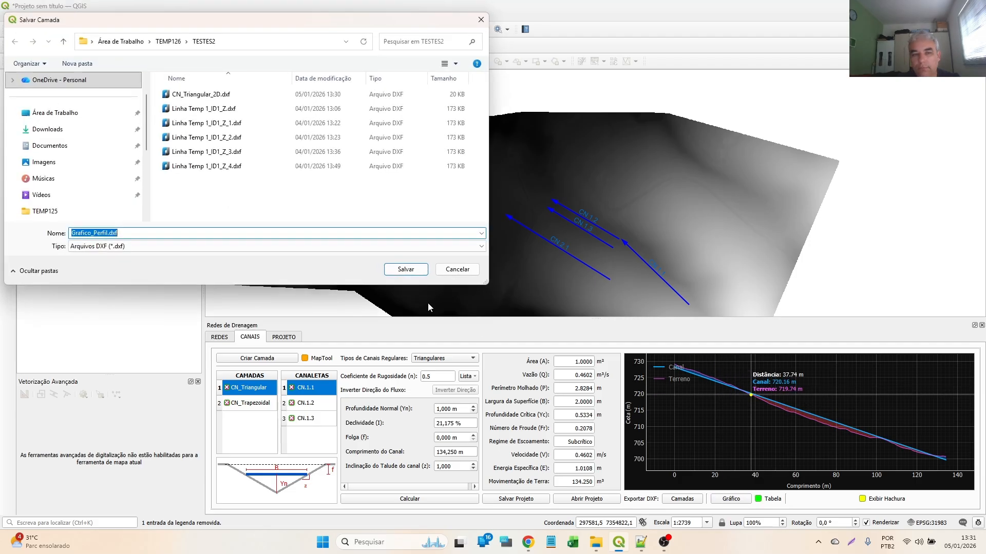
click(401, 268)
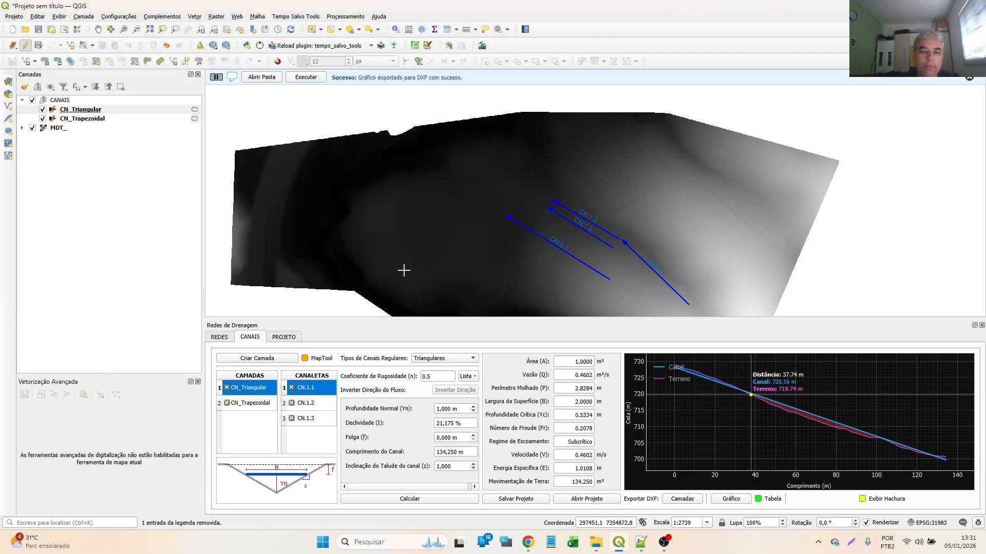
- Open the exported grafico_perfil.dxf in nanoCAD, dismiss the welcome window and bring the whole profile drawing into view
click(300, 76)
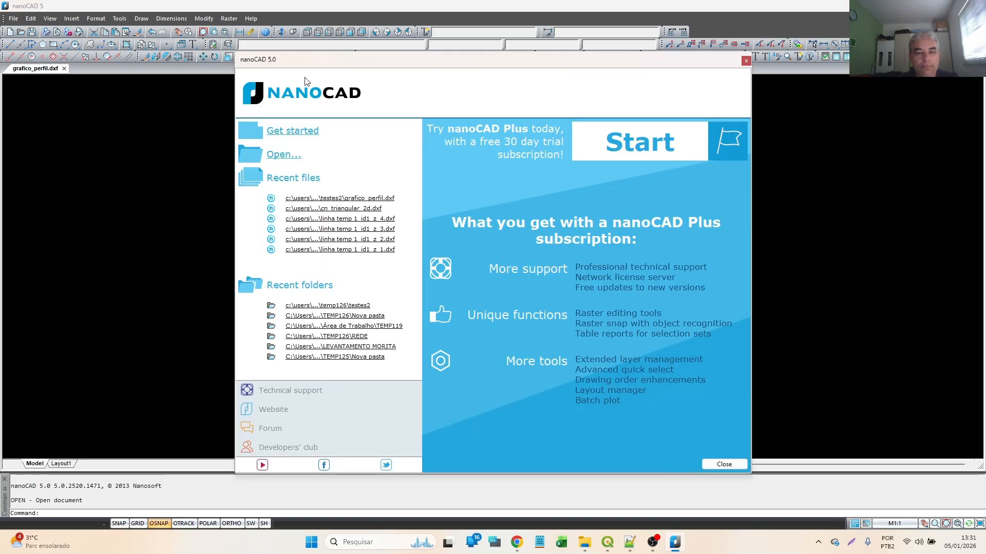
click(745, 61)
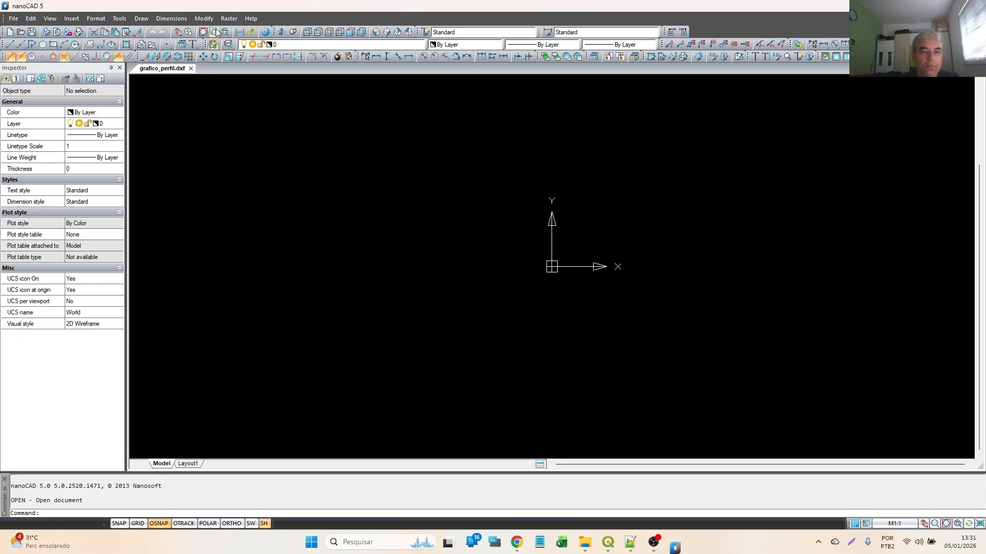
click(216, 31)
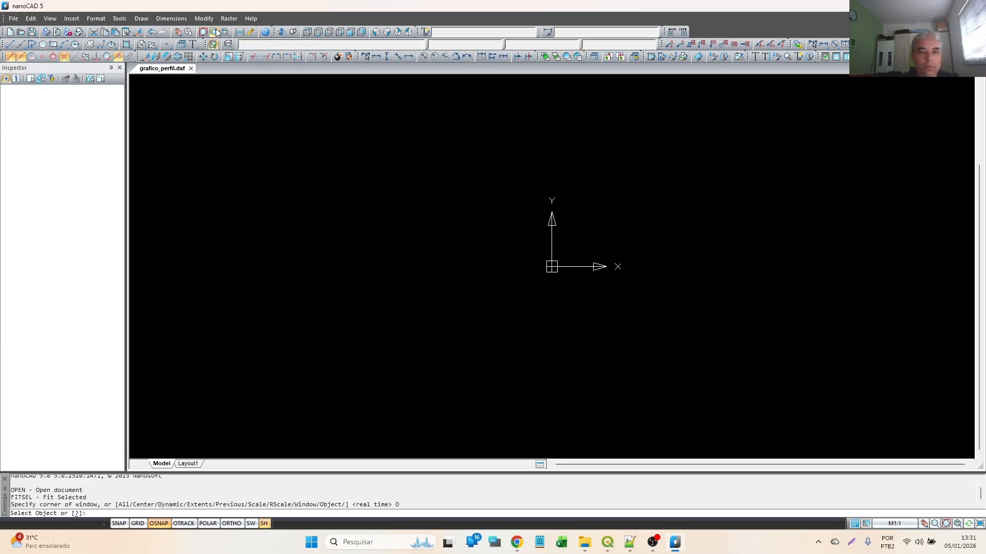
click(203, 32)
click(203, 32)
click(204, 33)
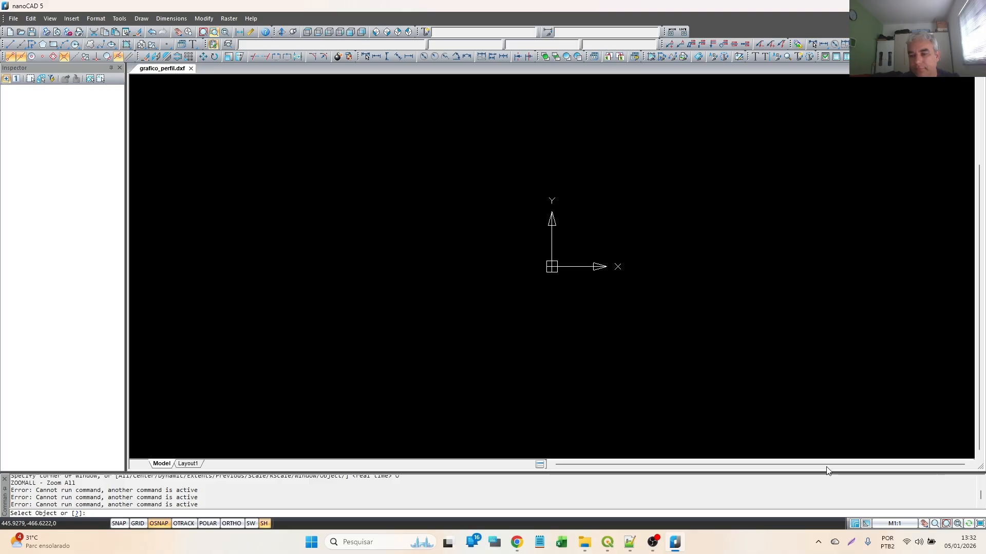
scroll(369, 220, down, 5)
scroll(424, 144, up, 10)
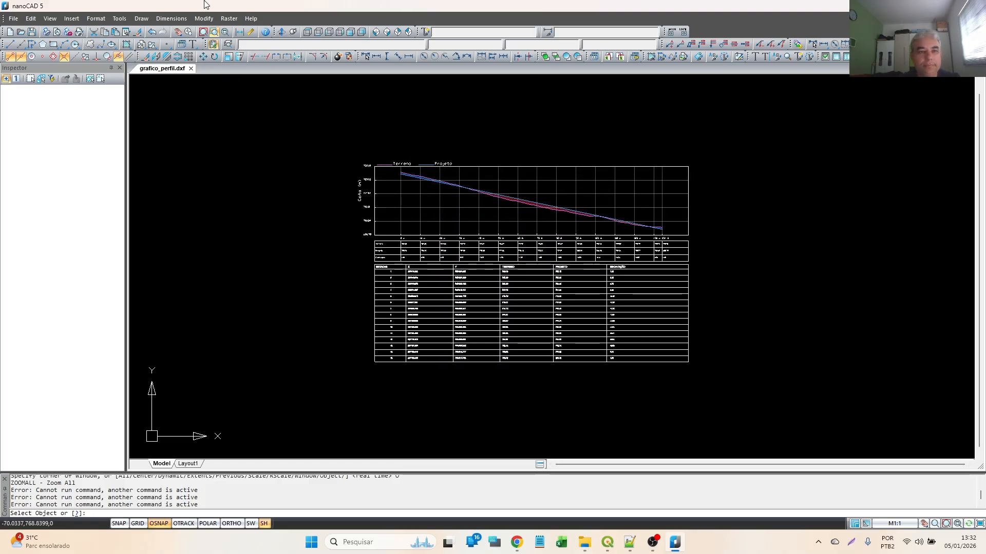
click(203, 32)
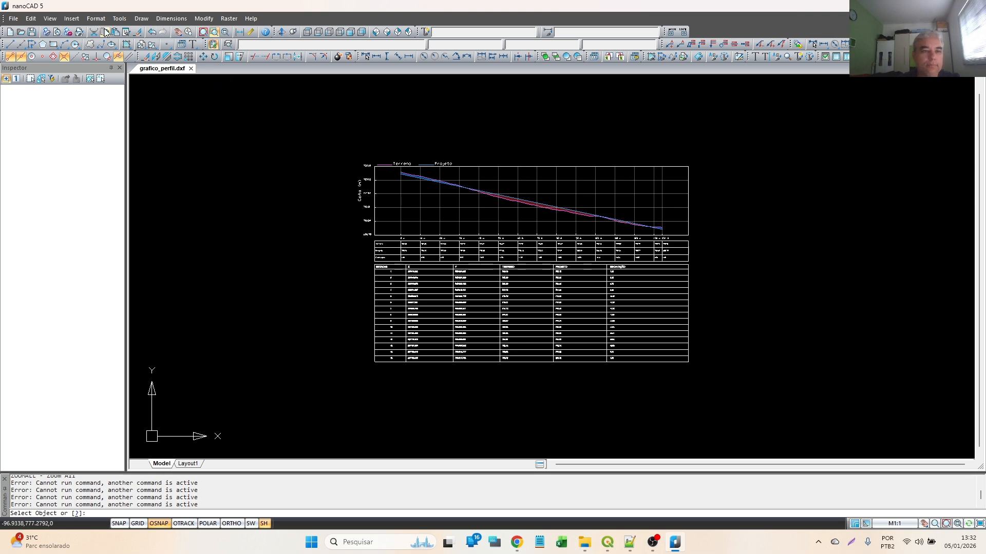
key(Escape)
scroll(410, 170, down, 2)
scroll(406, 175, up, 3)
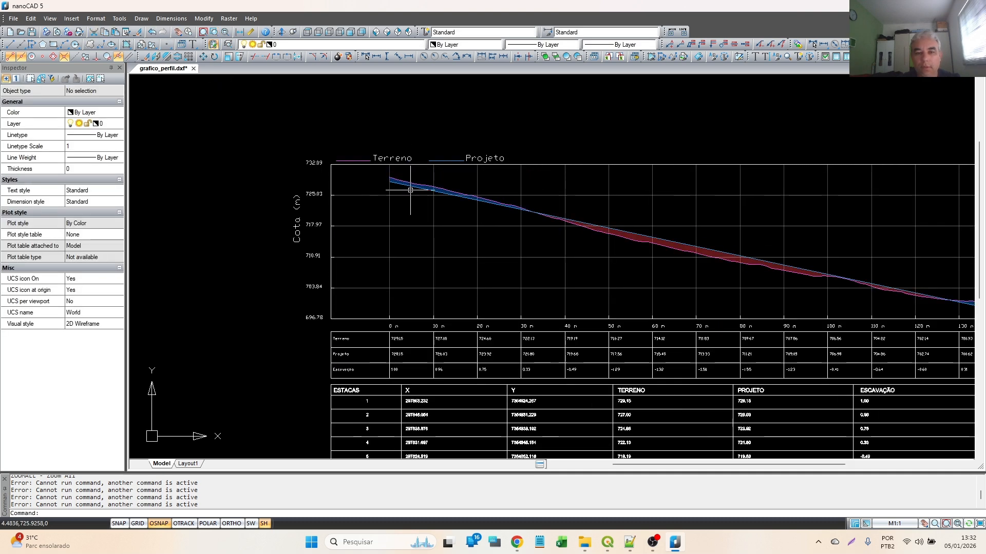
- Examine the profile's Terreno, Projeto and Escavação rows and the station table with its coordinates
scroll(380, 269, up, 2)
scroll(240, 145, down, 2)
scroll(265, 214, up, 2)
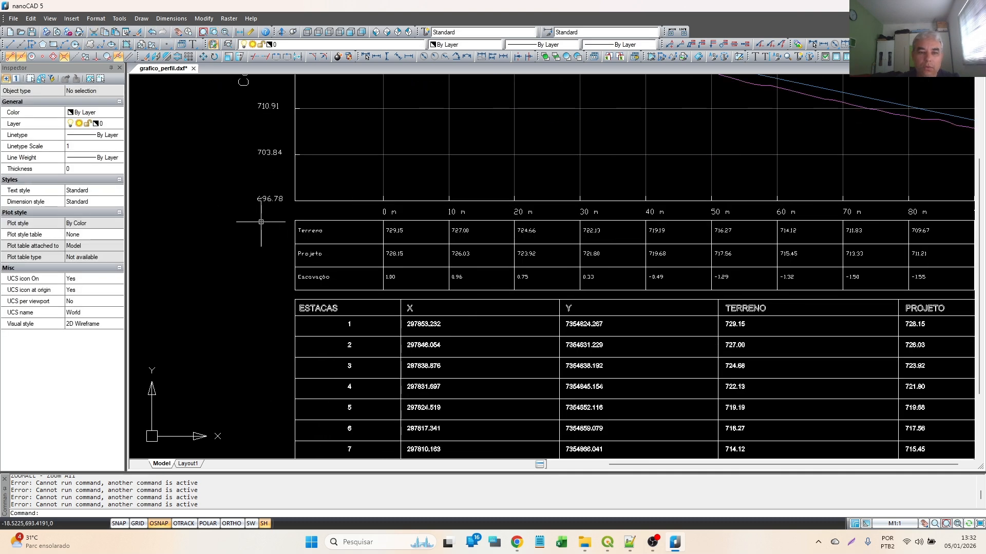
scroll(344, 270, up, 2)
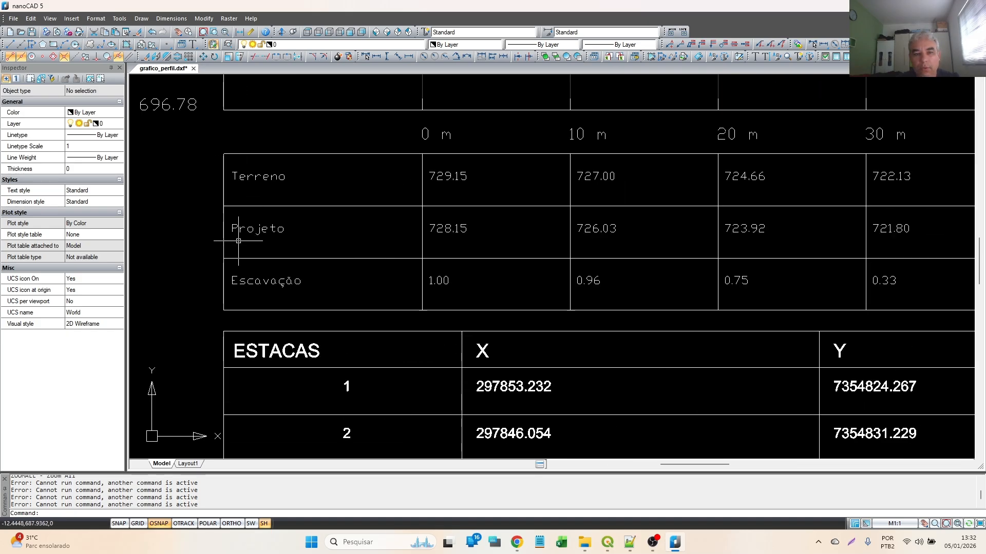
scroll(209, 269, down, 4)
scroll(534, 286, up, 3)
scroll(391, 321, down, 2)
scroll(359, 321, up, 4)
scroll(517, 161, down, 4)
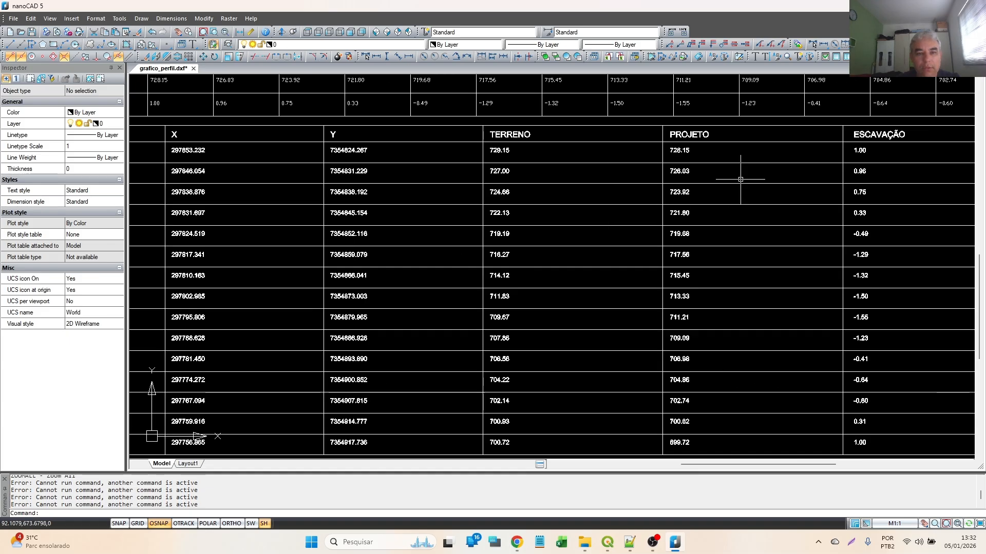
scroll(308, 167, up, 2)
scroll(308, 167, down, 3)
scroll(207, 181, up, 2)
scroll(374, 209, down, 5)
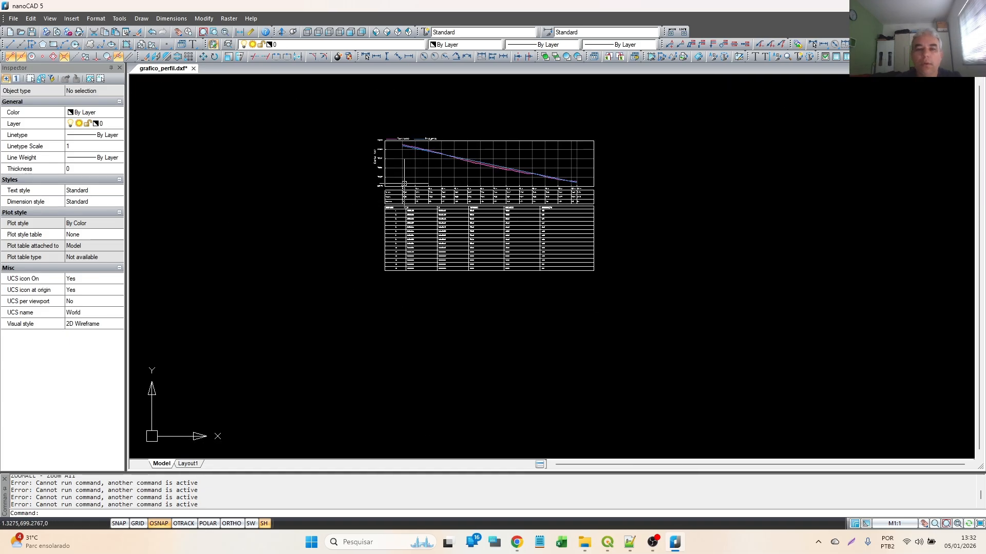
- Examine the Terreno and Projeto lines of the exported profile graph up close
scroll(408, 151, up, 5)
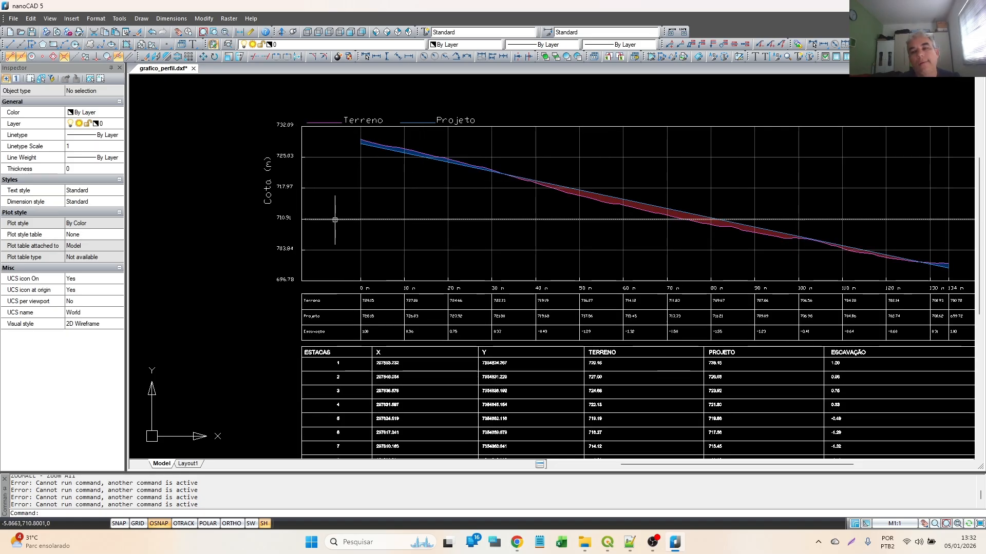
scroll(477, 139, up, 5)
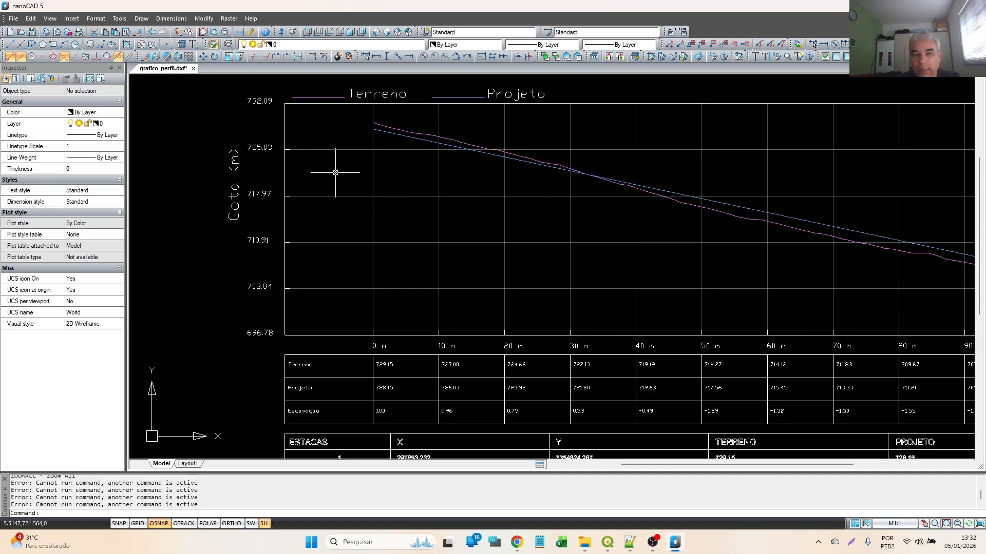
scroll(345, 330, down, 8)
scroll(433, 297, up, 5)
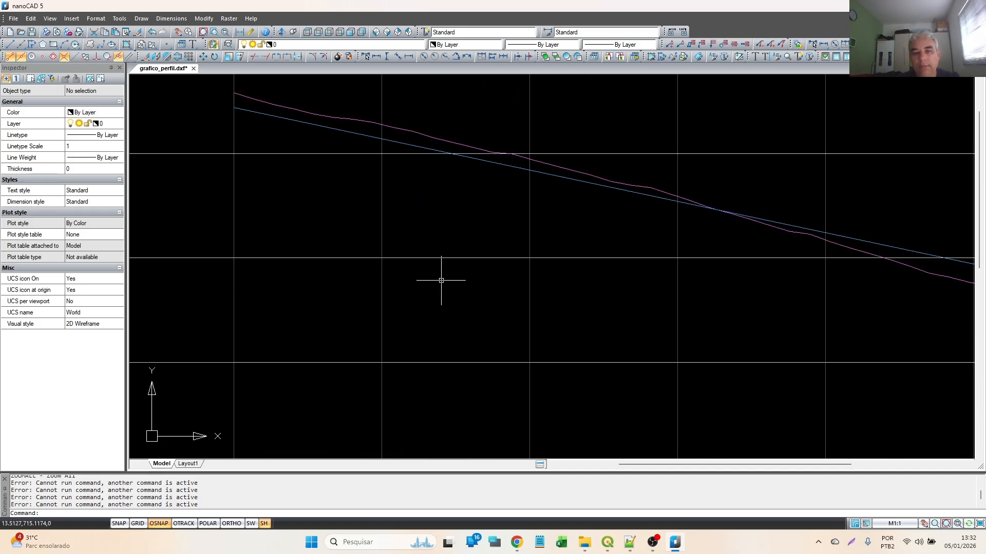
scroll(409, 192, up, 4)
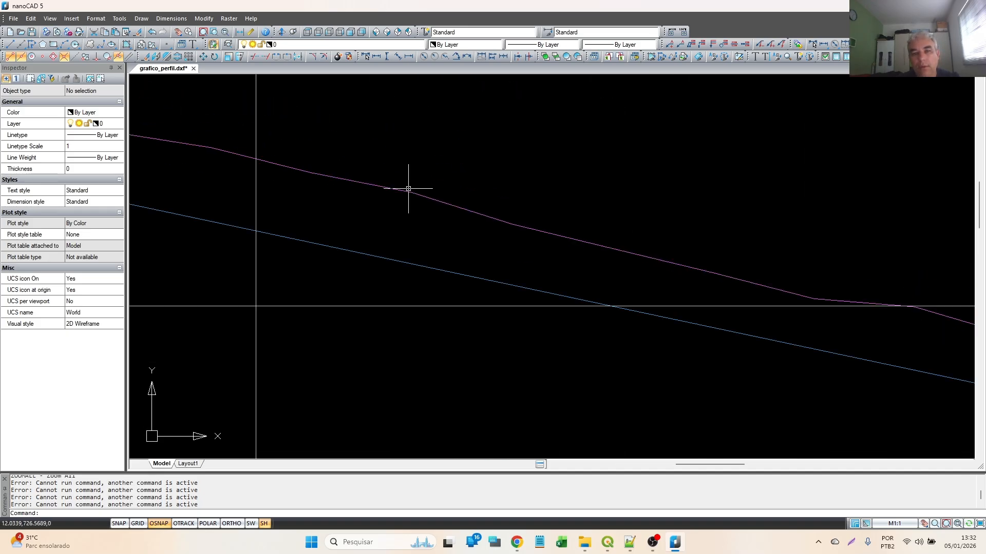
scroll(419, 191, down, 4)
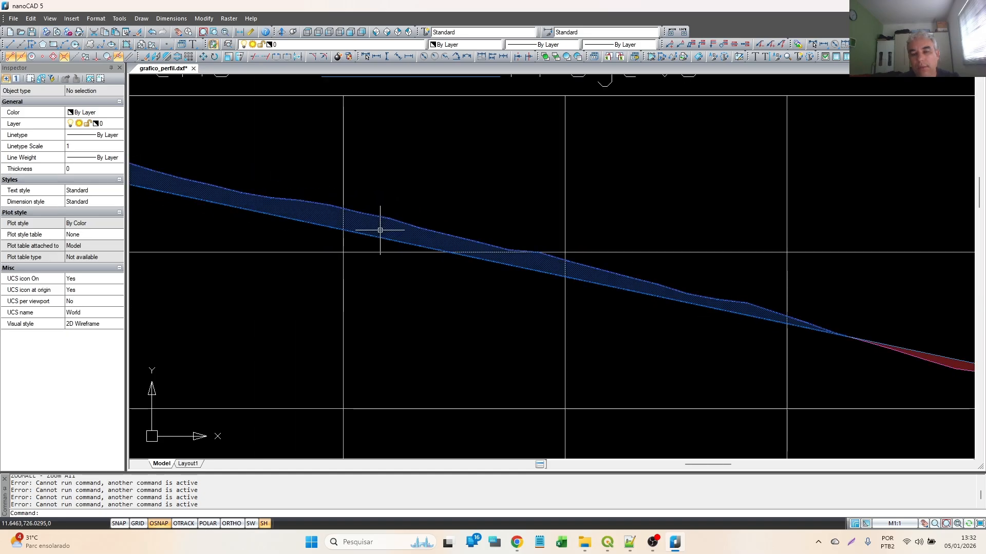
- Select the blue hatch between the terrain and project lines, then inspect its properties and the red hatch beside it
click(380, 230)
scroll(380, 231, down, 4)
scroll(536, 271, up, 6)
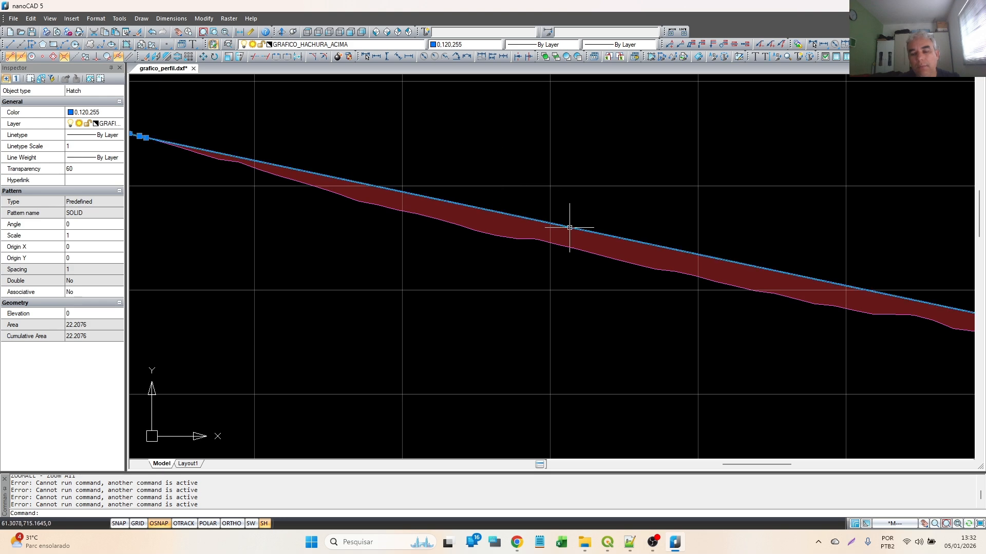
scroll(590, 231, down, 5)
scroll(828, 312, up, 1)
scroll(667, 268, up, 2)
scroll(689, 209, down, 5)
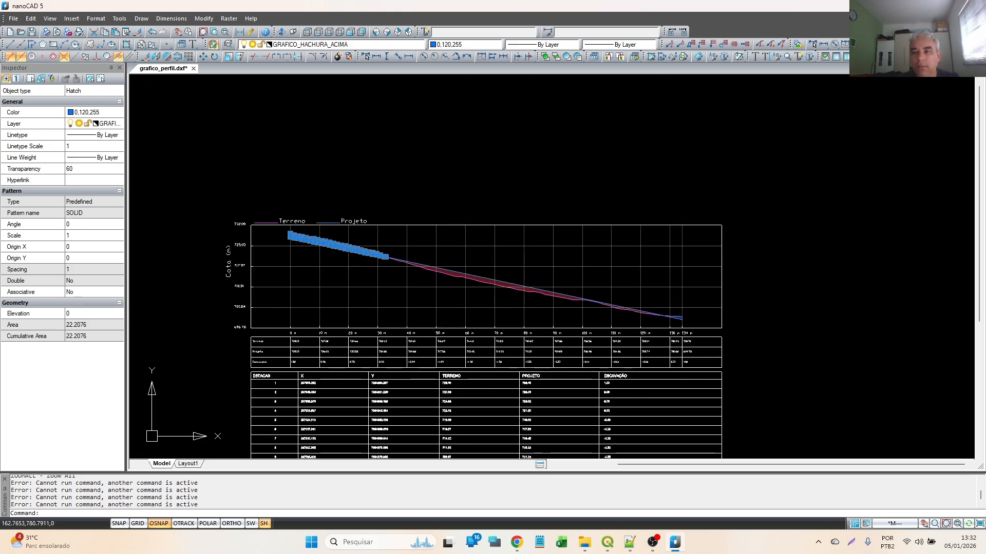
- Clear the hatch selection and exit nanoCAD
key(Escape)
key(alt+F4)
click(471, 290)
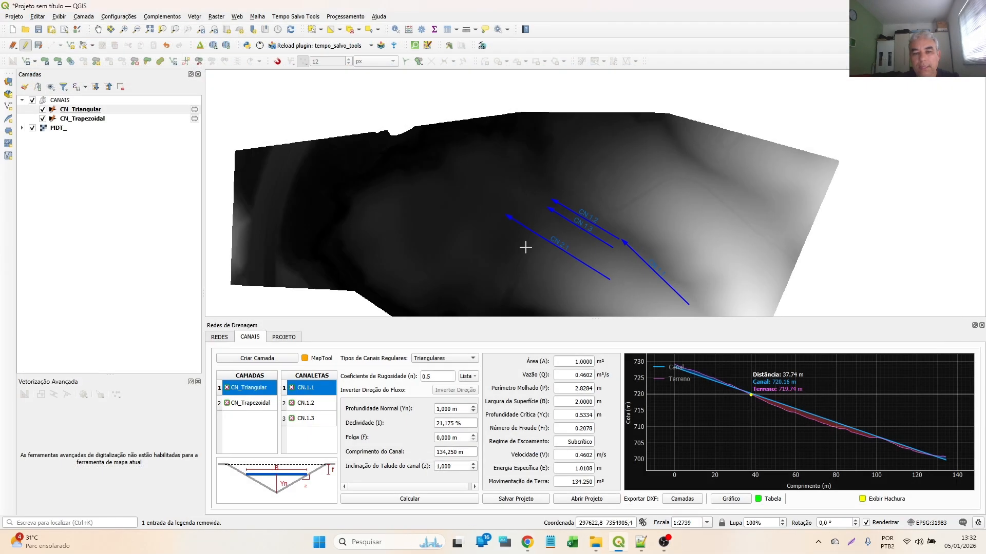
- Remove the CN_Triangular and CN_Trapezoidal channel layers with all their features, discarding their edits
click(226, 388)
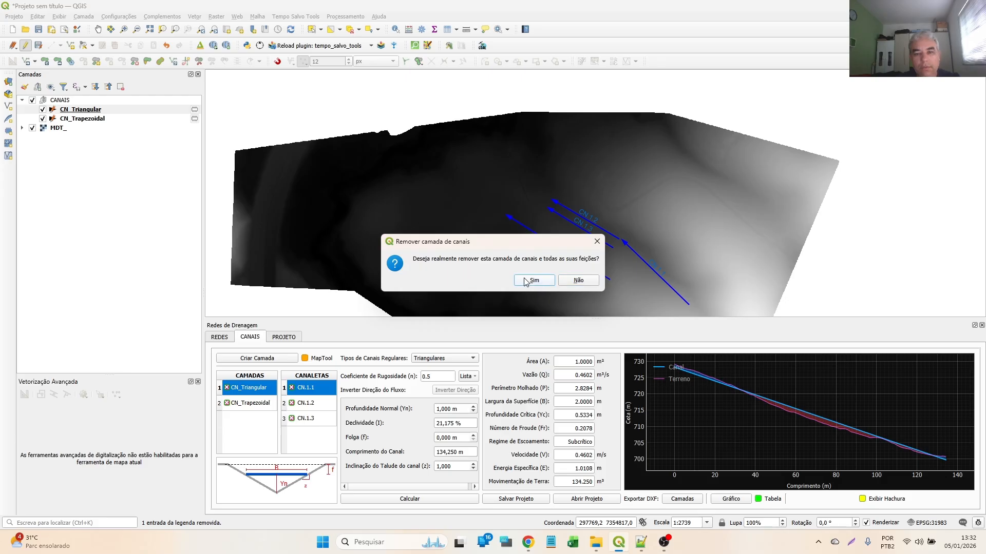
click(526, 281)
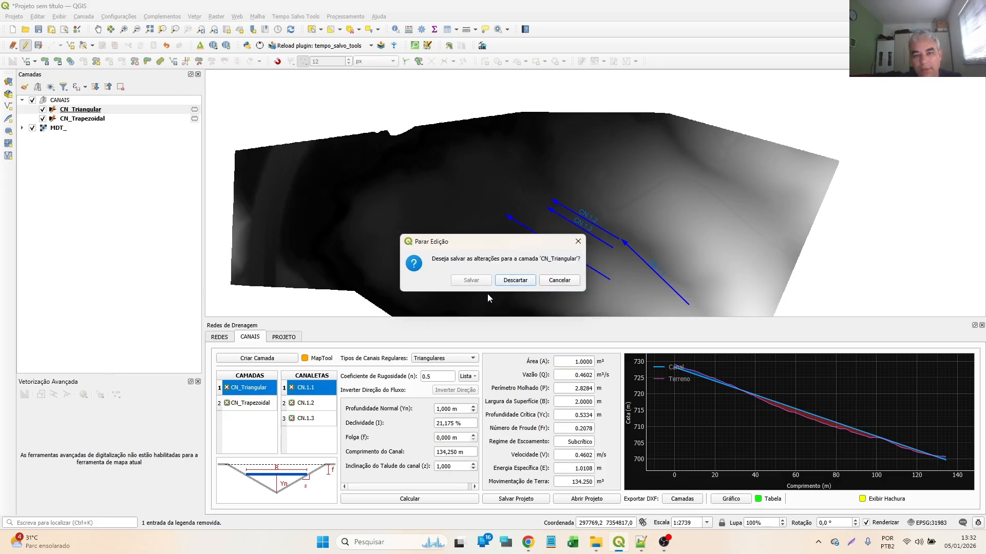
click(514, 282)
click(228, 390)
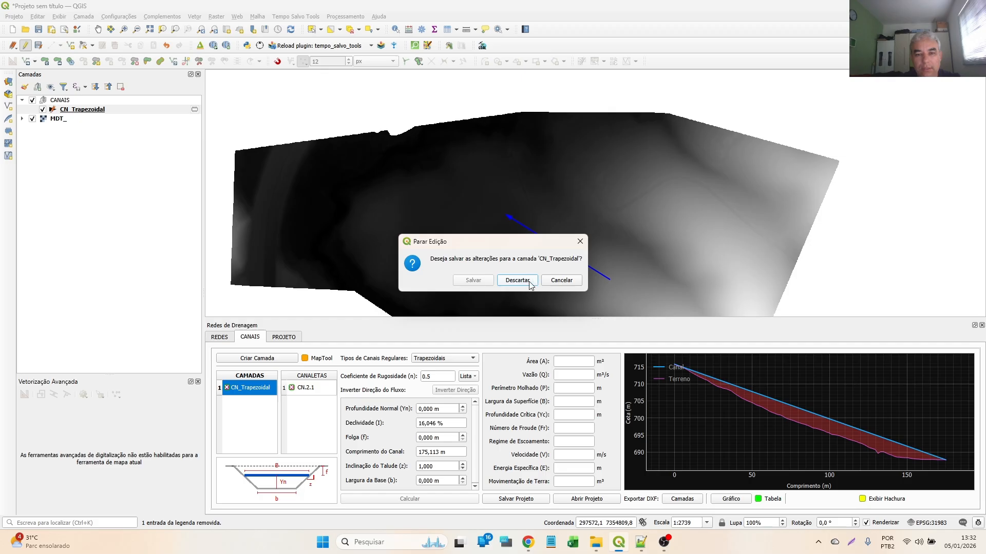
click(534, 283)
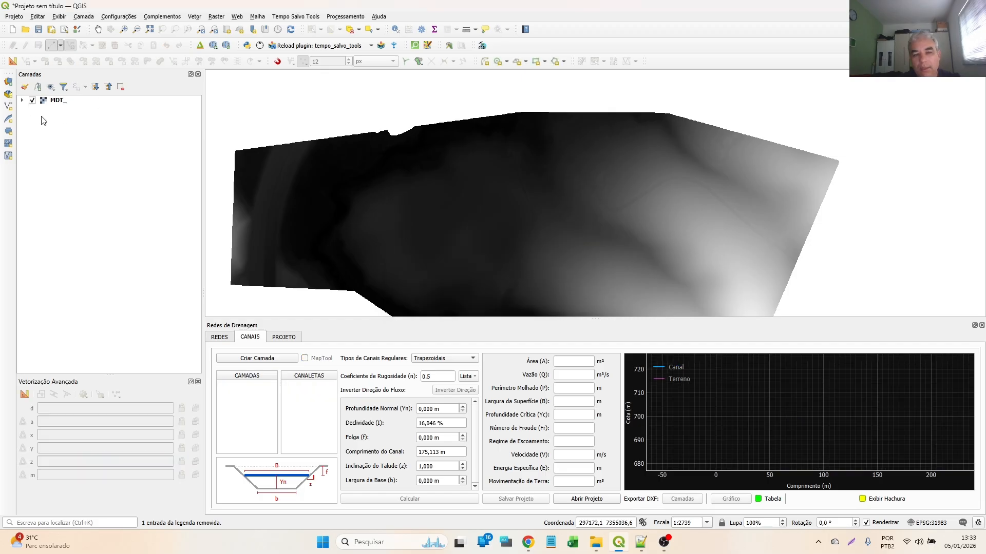
- Look at the PROJETO section, then try out a new trapezoidal channel layer with MapTool enabled and remove it
click(275, 340)
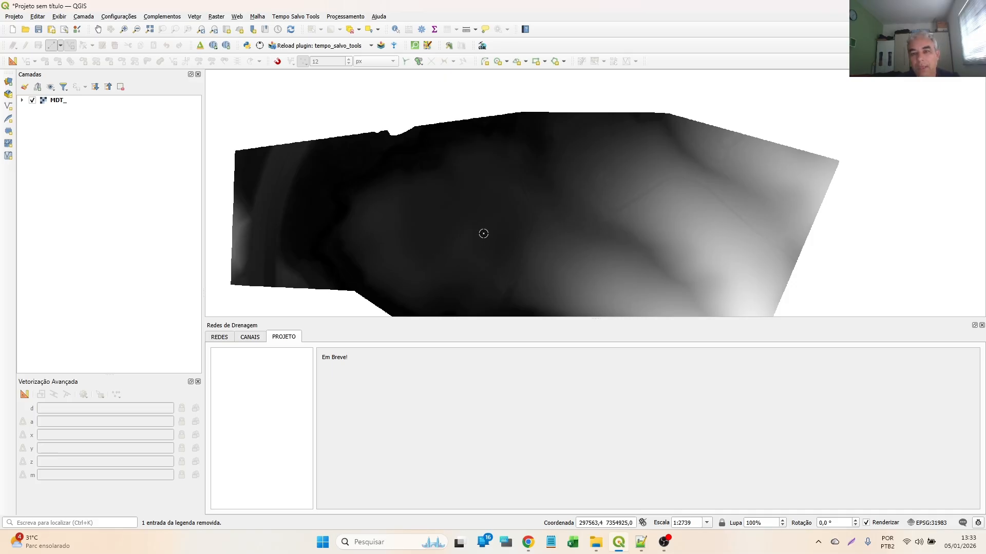
click(251, 339)
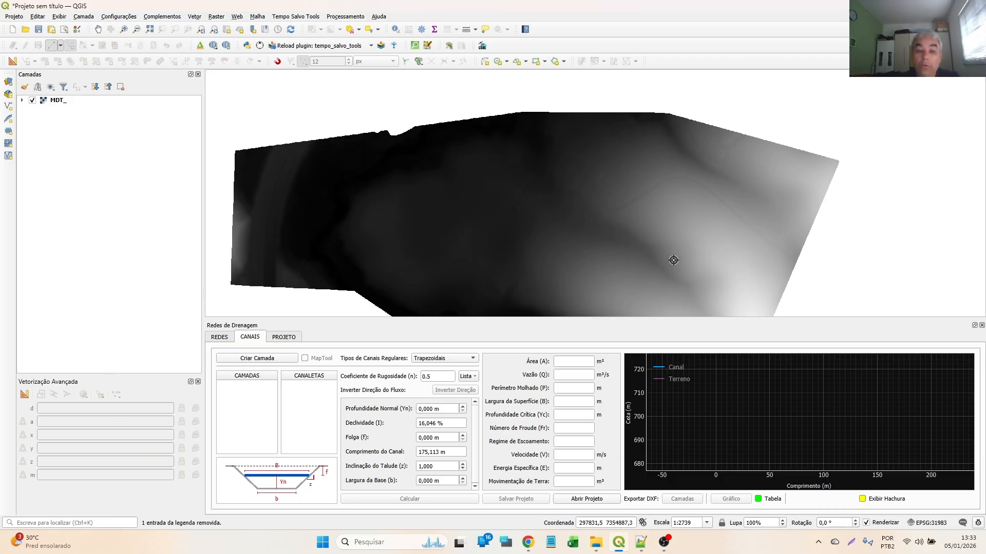
click(272, 358)
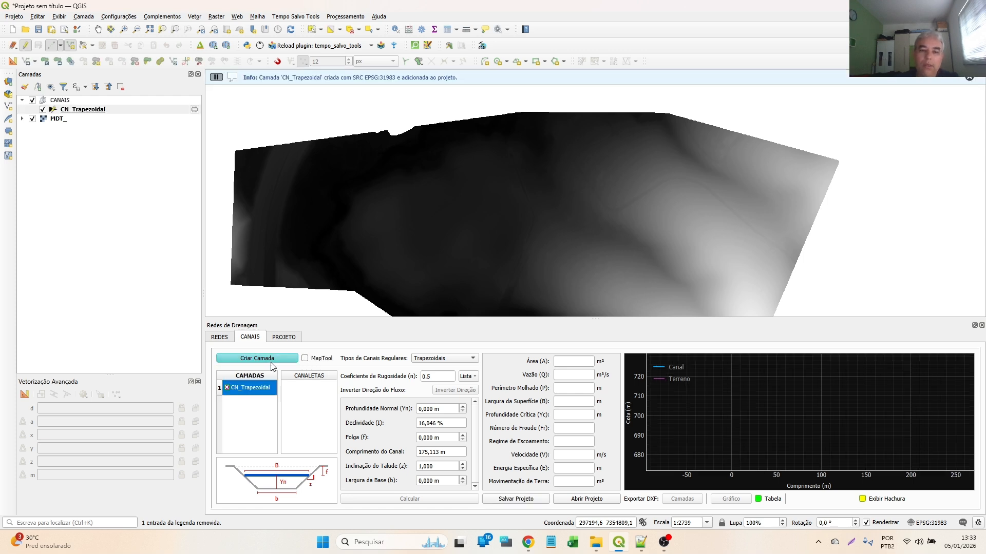
click(305, 358)
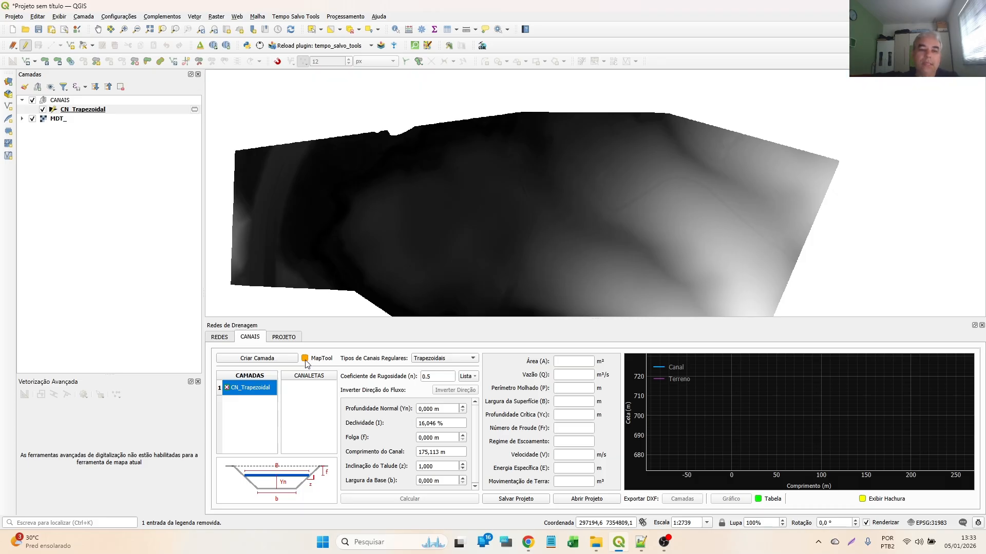
click(226, 387)
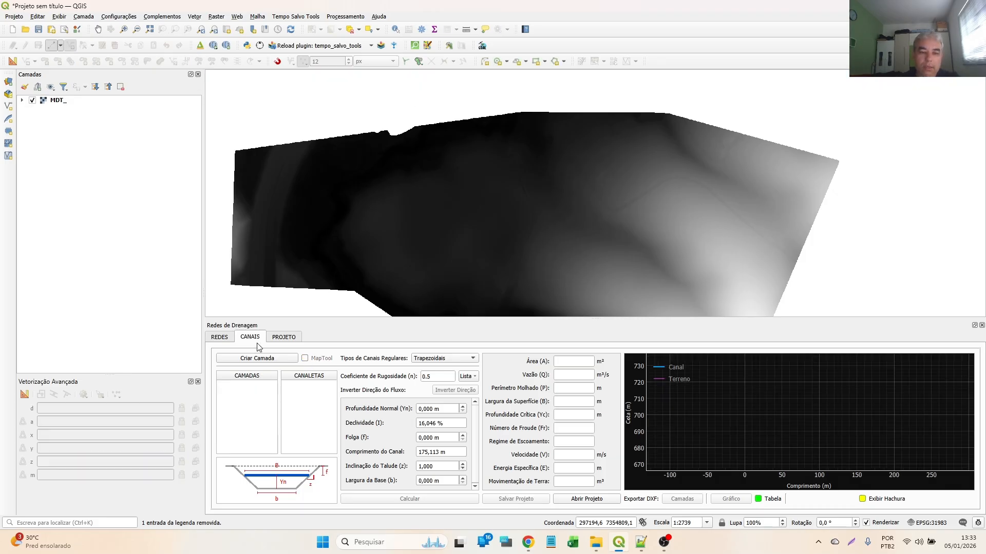
- Return to the REDES section and set the calculation engine to SAGAGIS
click(219, 337)
click(393, 372)
click(400, 384)
click(394, 373)
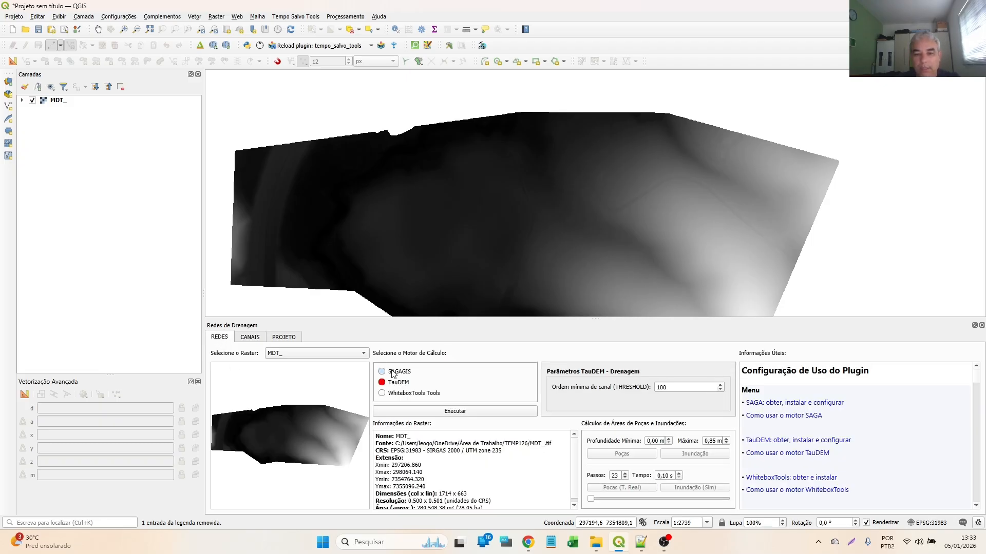
- Read the plugin's installation and usage instructions for the SAGA, TauDEM and WhiteboxTools engines
scroll(812, 417, down, 10)
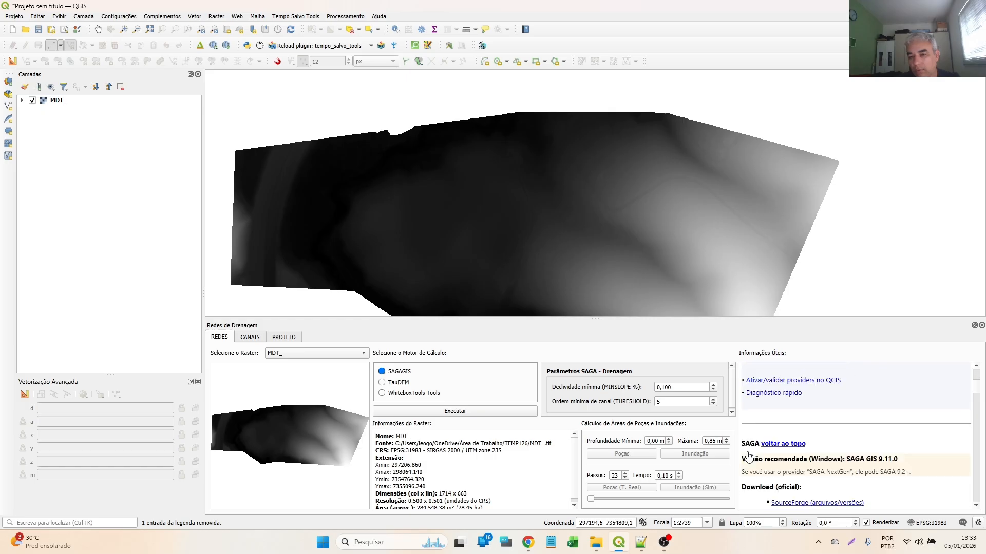
scroll(862, 467, down, 8)
scroll(817, 456, down, 4)
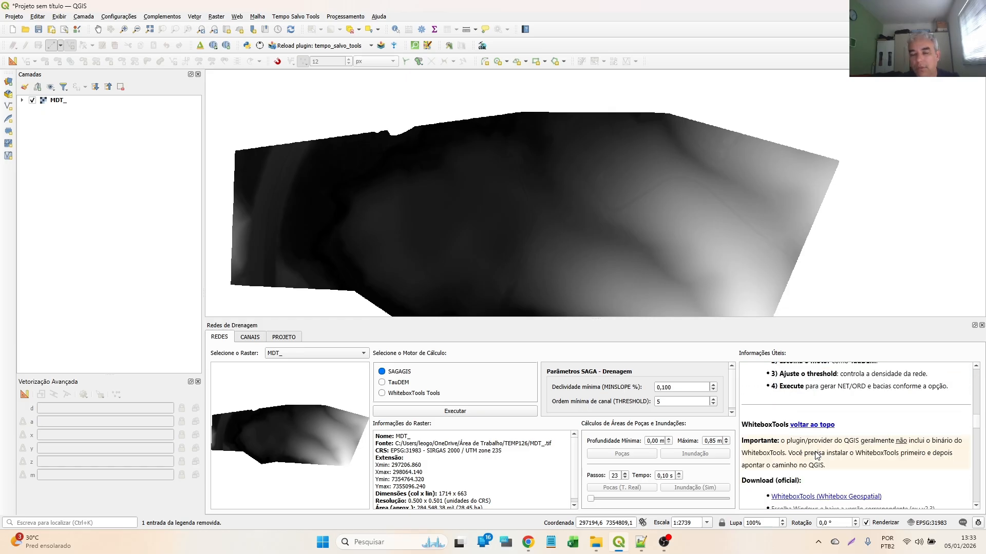
scroll(817, 457, down, 6)
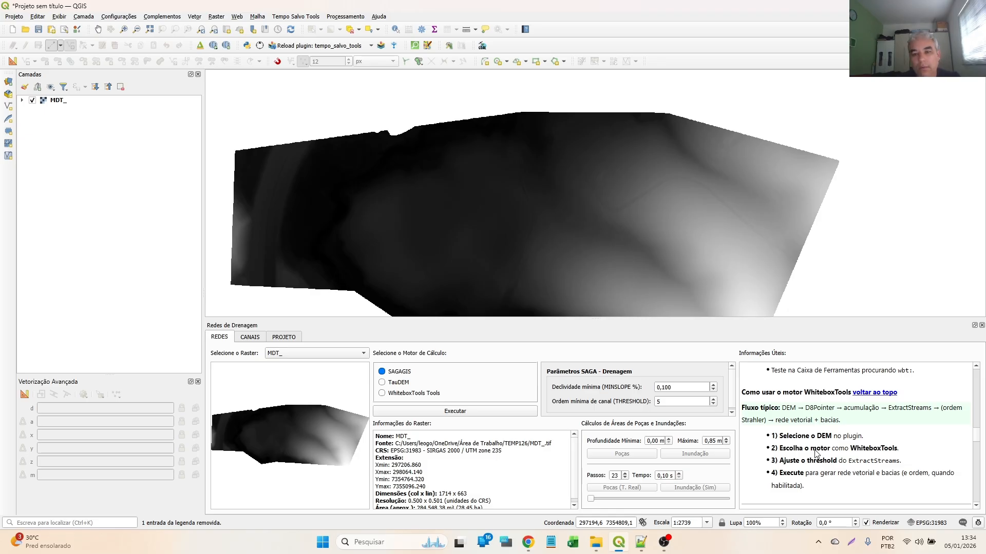
scroll(809, 430, up, 5)
scroll(809, 430, up, 10)
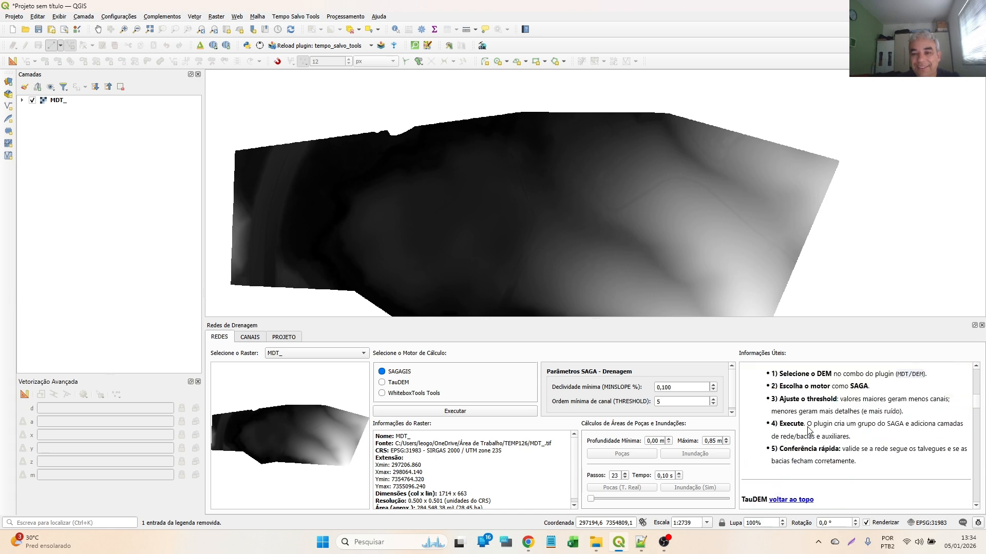